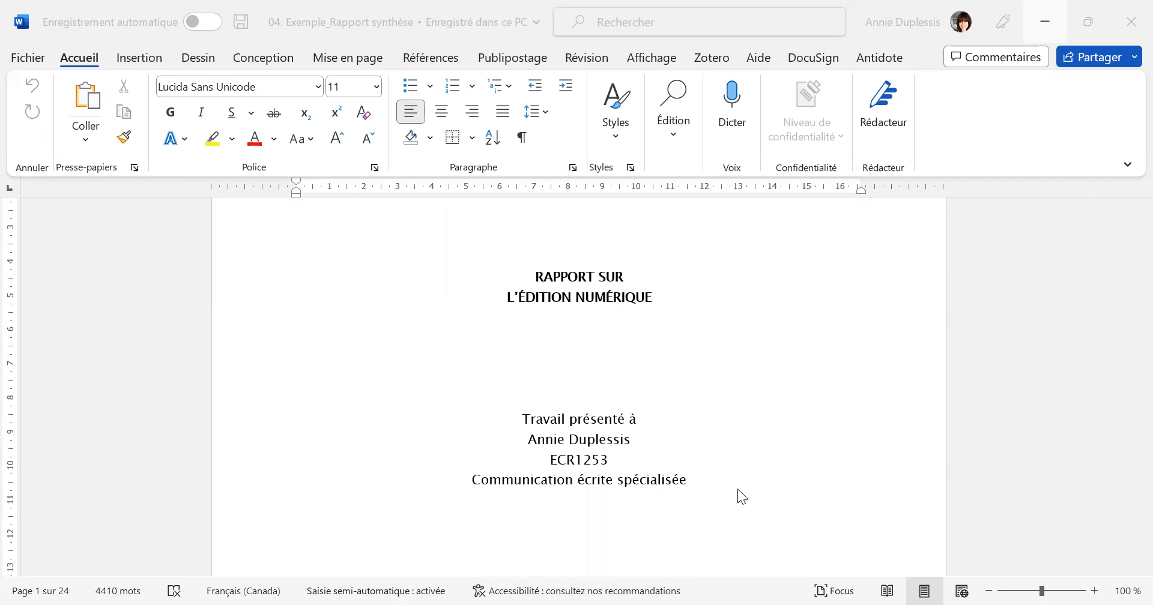
# Look through the report from the cover page to the "Aspect légal" chapter and back, examining the preliminary pages' layout.
pyautogui.scroll(-3, 742, 412)
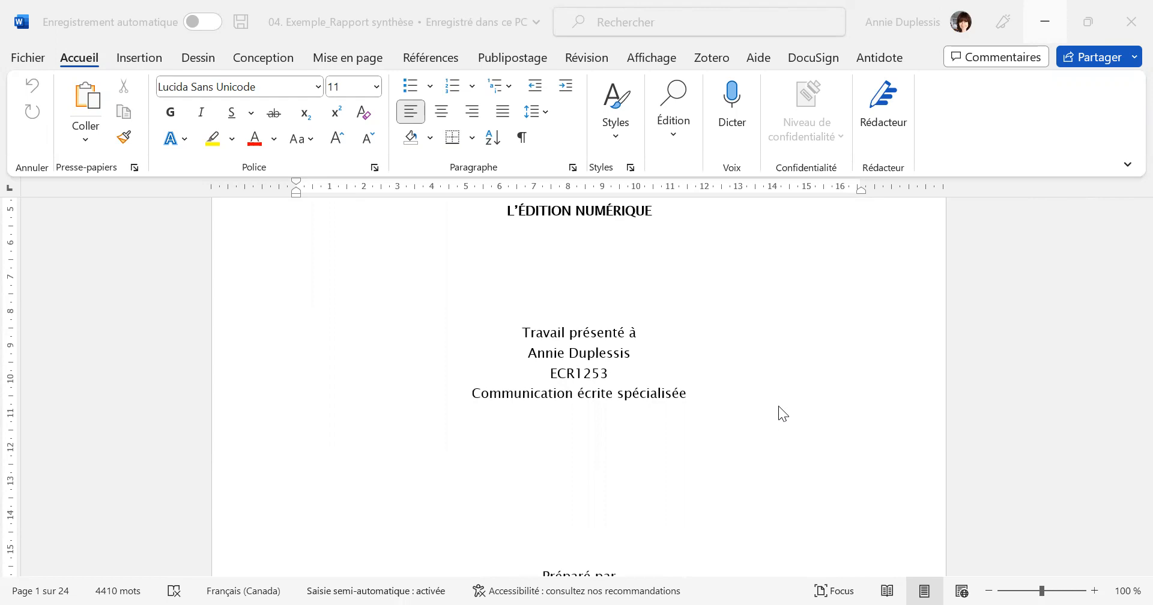
pyautogui.scroll(-12, 771, 400)
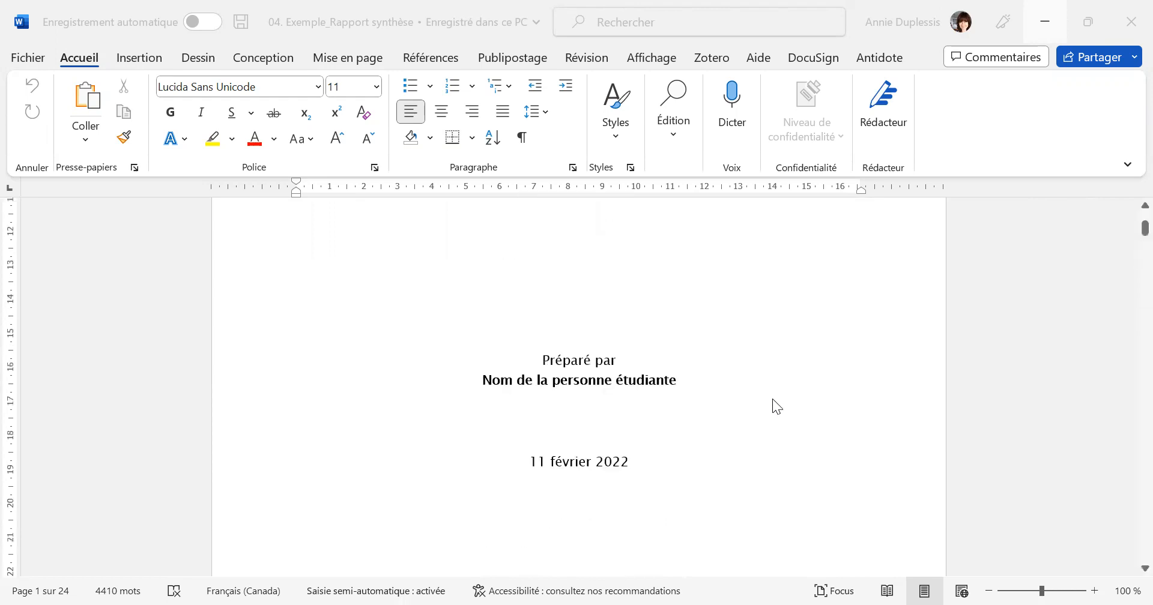
pyautogui.scroll(-1, 773, 405)
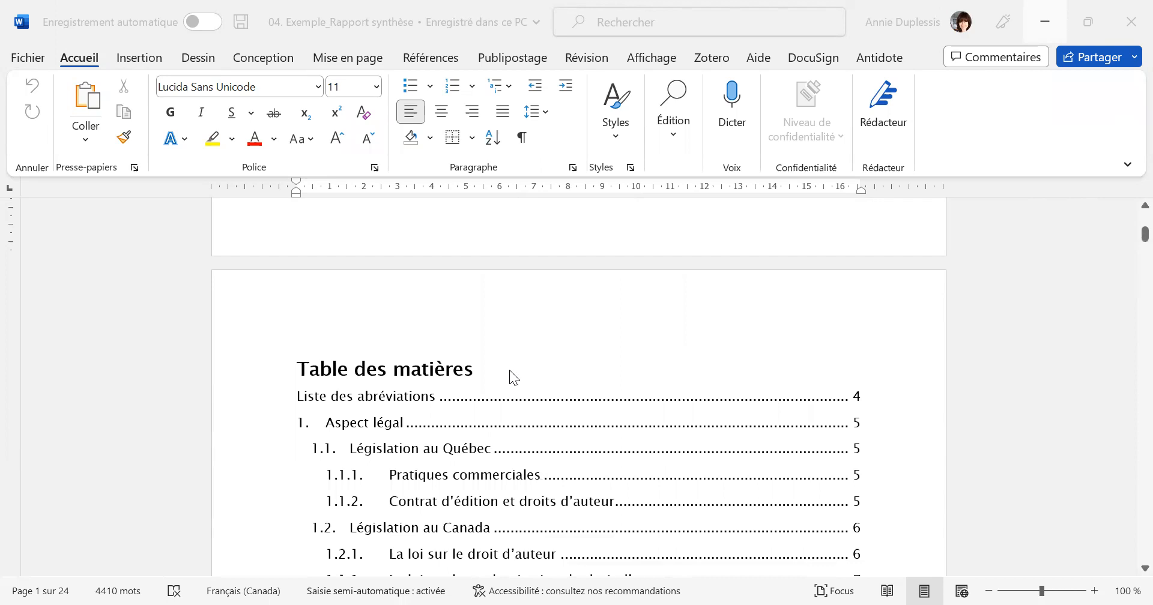
pyautogui.scroll(-1, 660, 391)
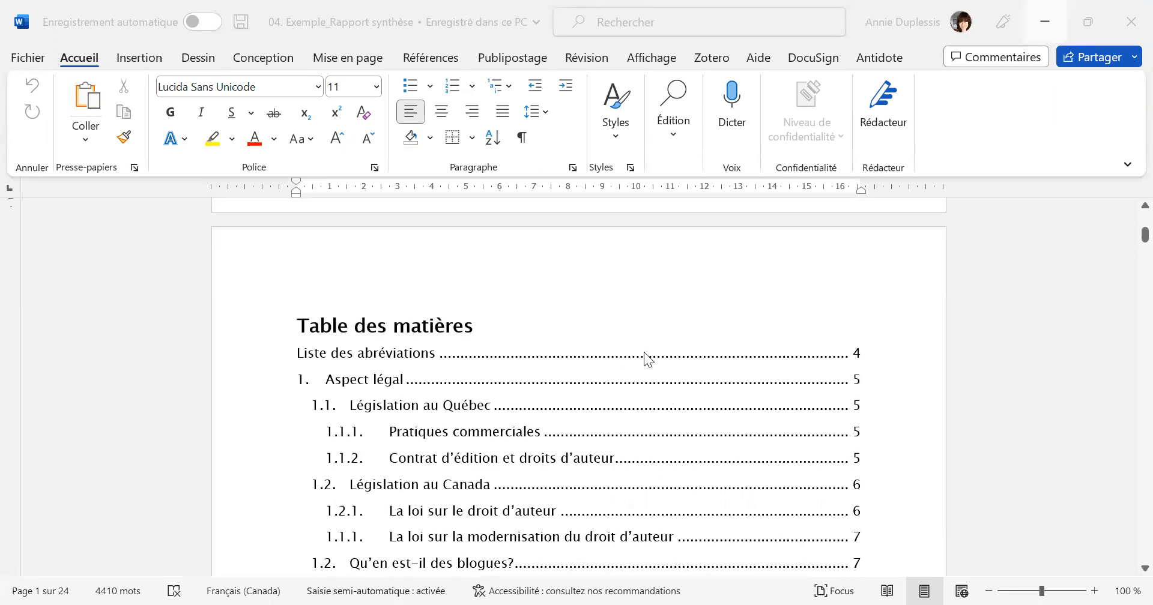
pyautogui.scroll(-1, 648, 354)
pyautogui.scroll(-7, 656, 354)
pyautogui.scroll(-20, 660, 356)
pyautogui.scroll(-15, 660, 359)
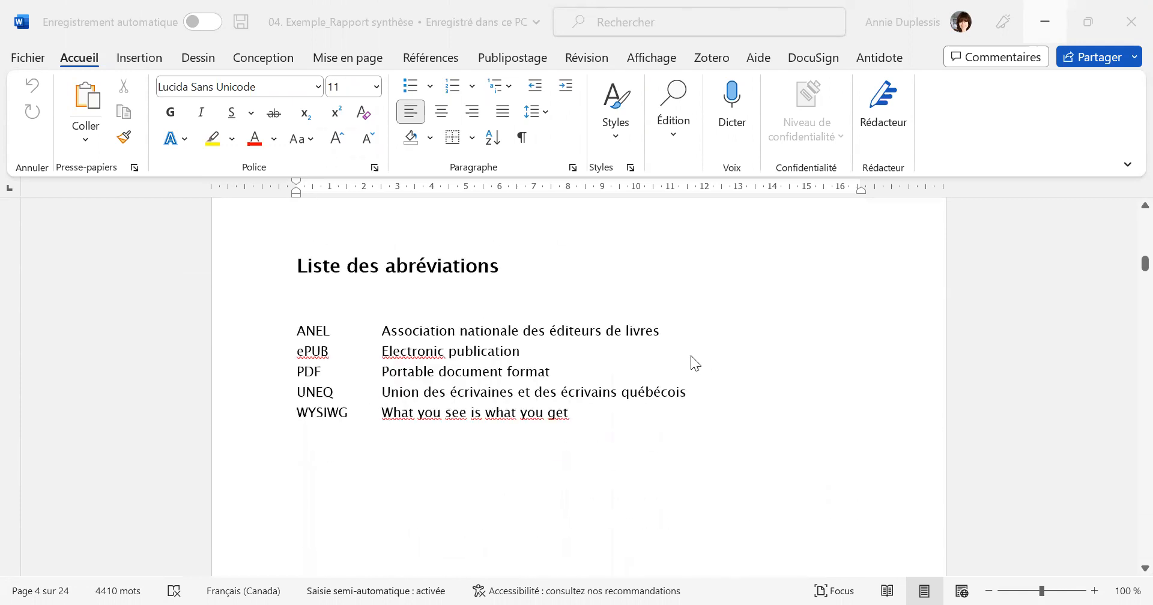
pyautogui.scroll(-12, 740, 396)
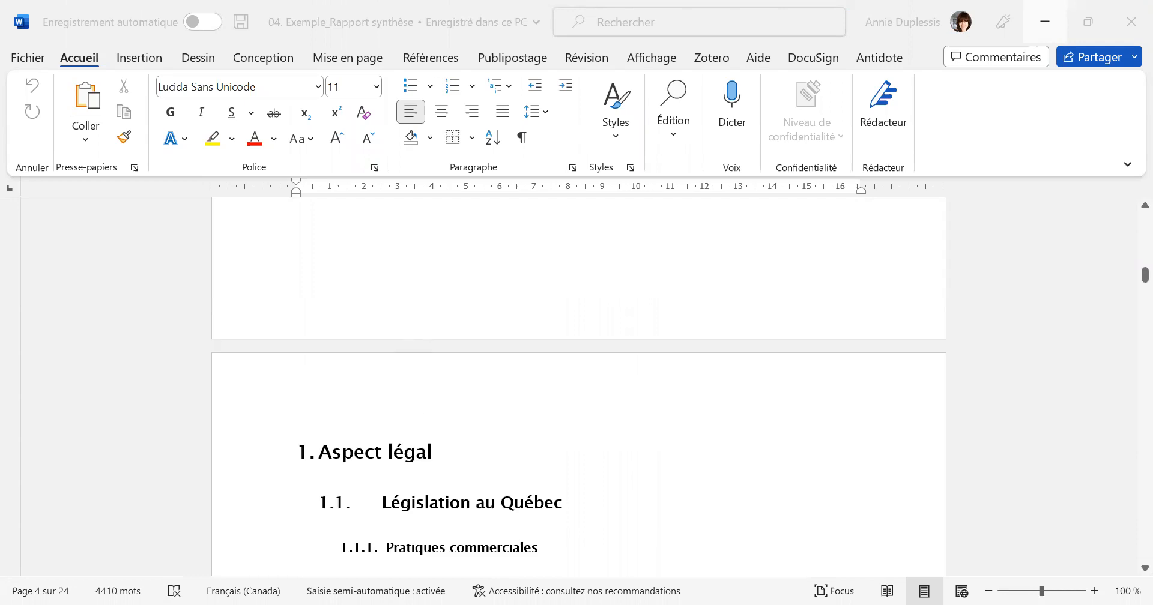
pyautogui.scroll(-3, 303, 285)
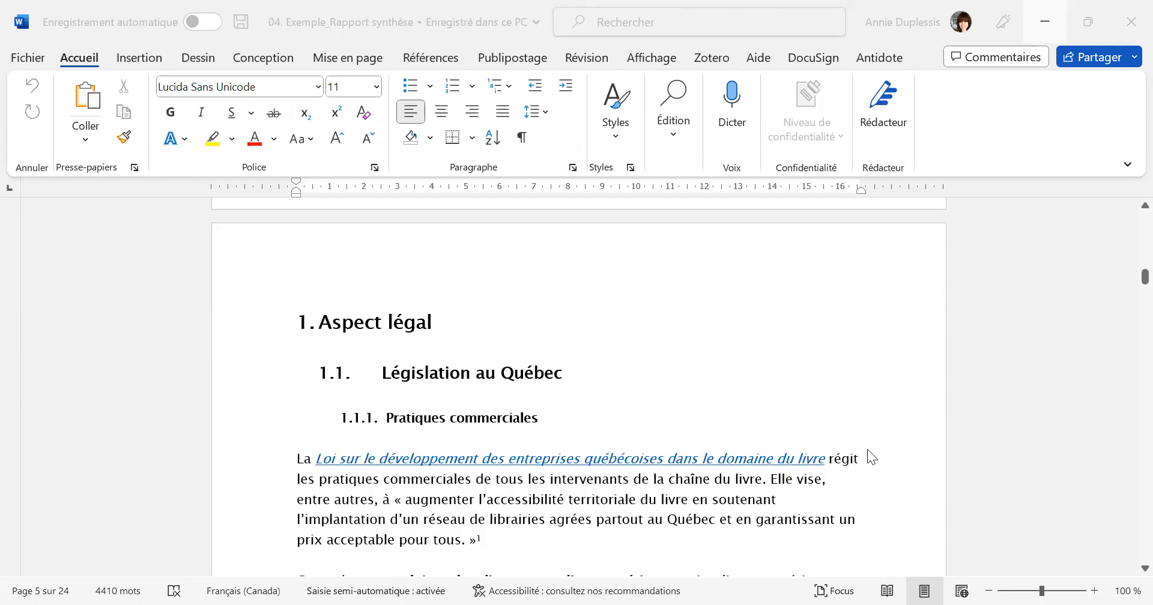
pyautogui.scroll(9, 801, 491)
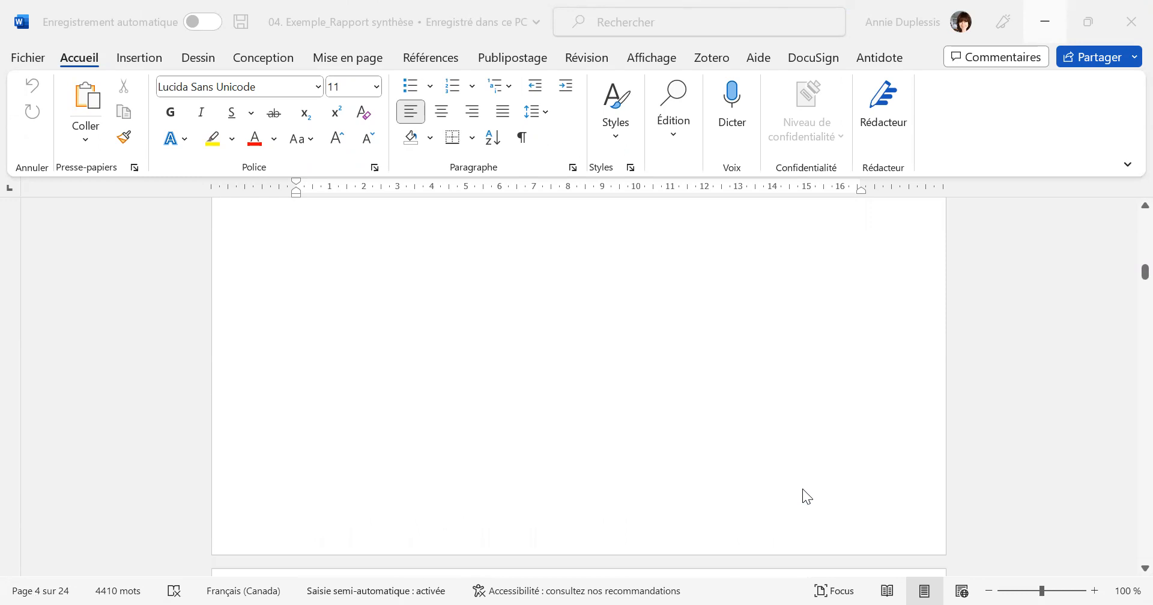
pyautogui.scroll(3, 803, 489)
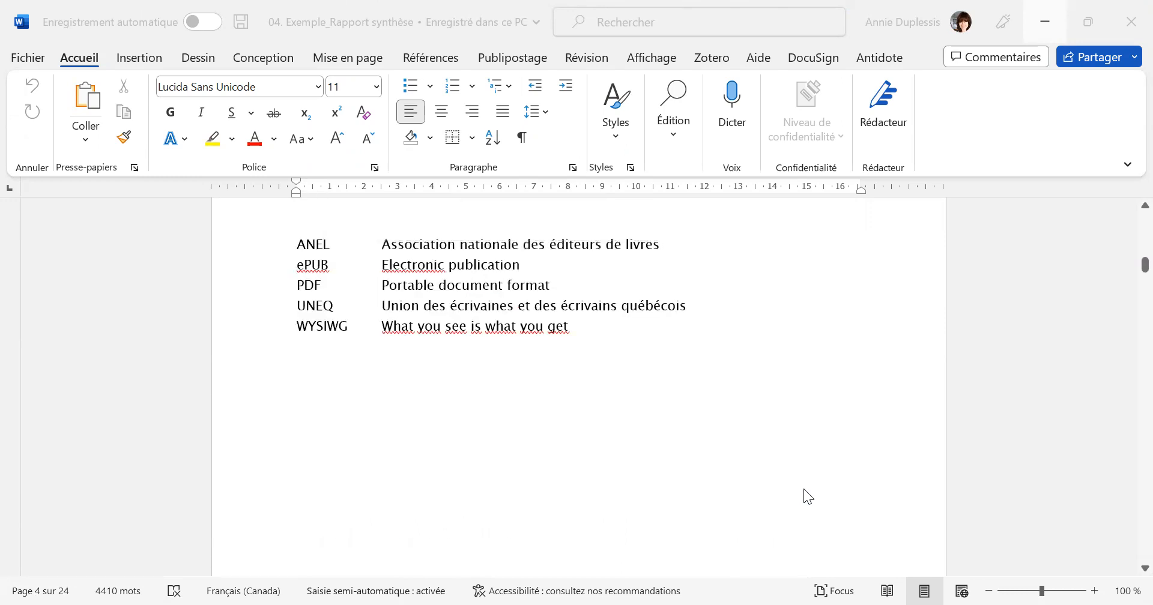
pyautogui.scroll(5, 806, 486)
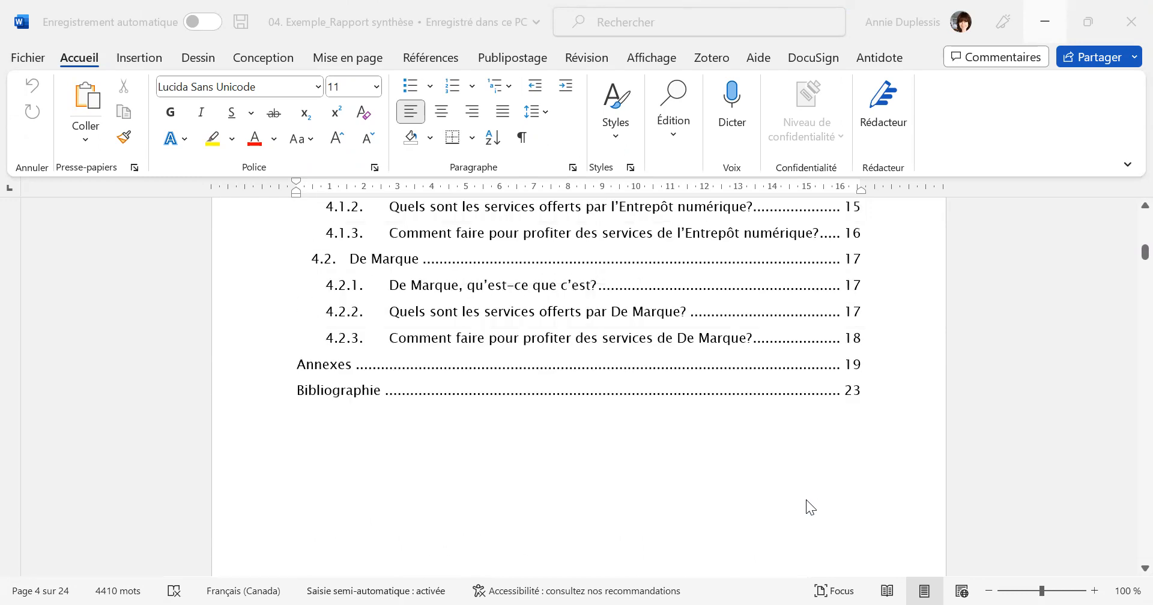
pyautogui.scroll(5, 783, 445)
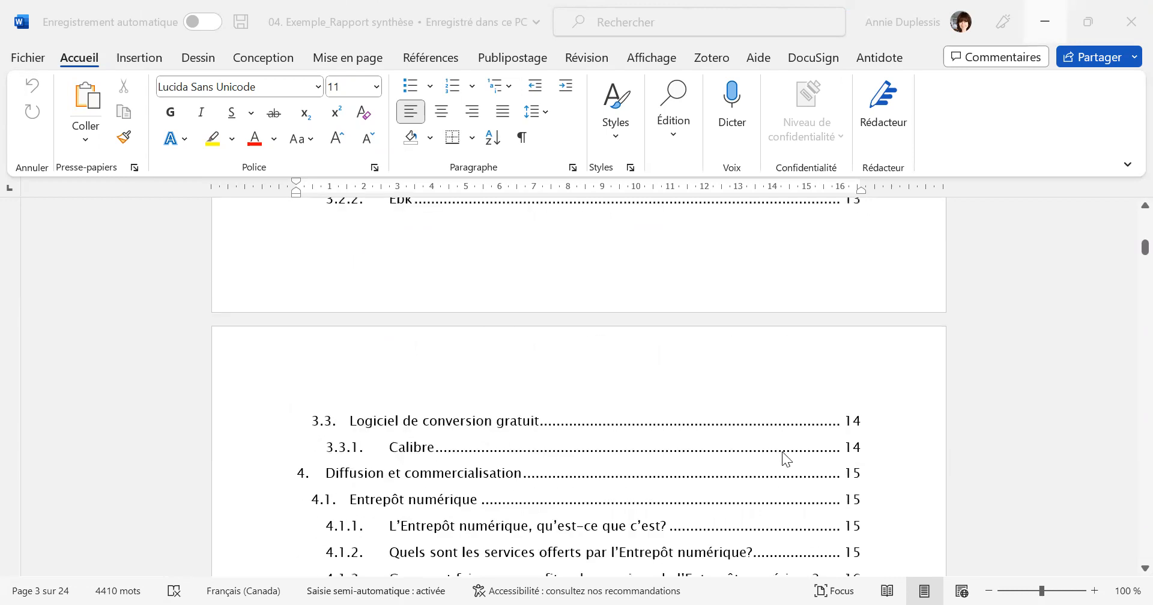
pyautogui.scroll(8, 785, 471)
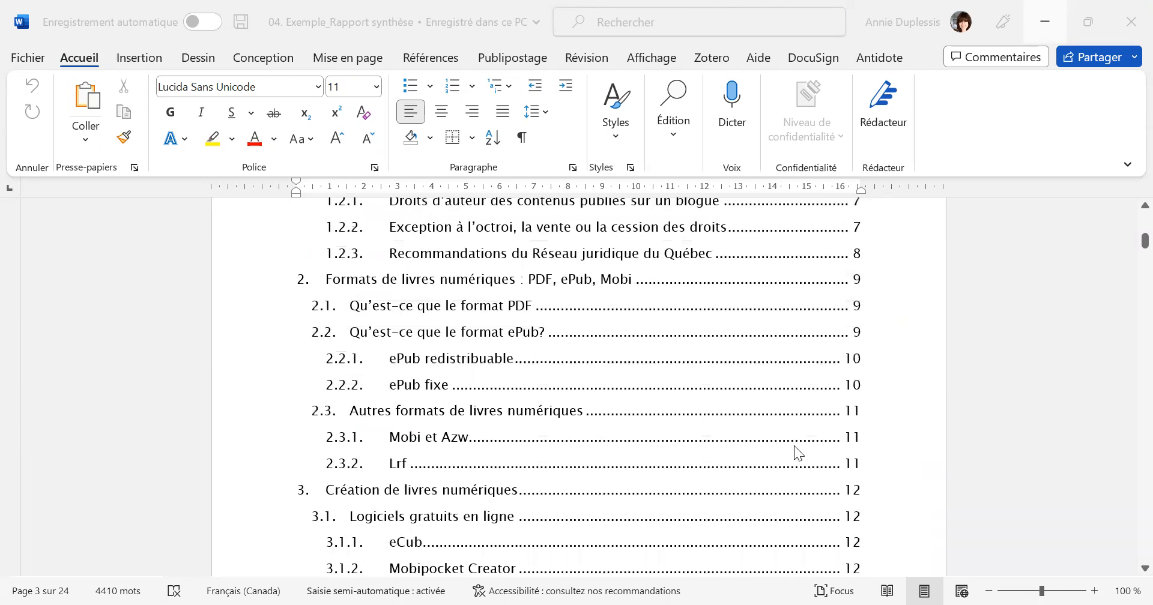
pyautogui.scroll(10, 803, 464)
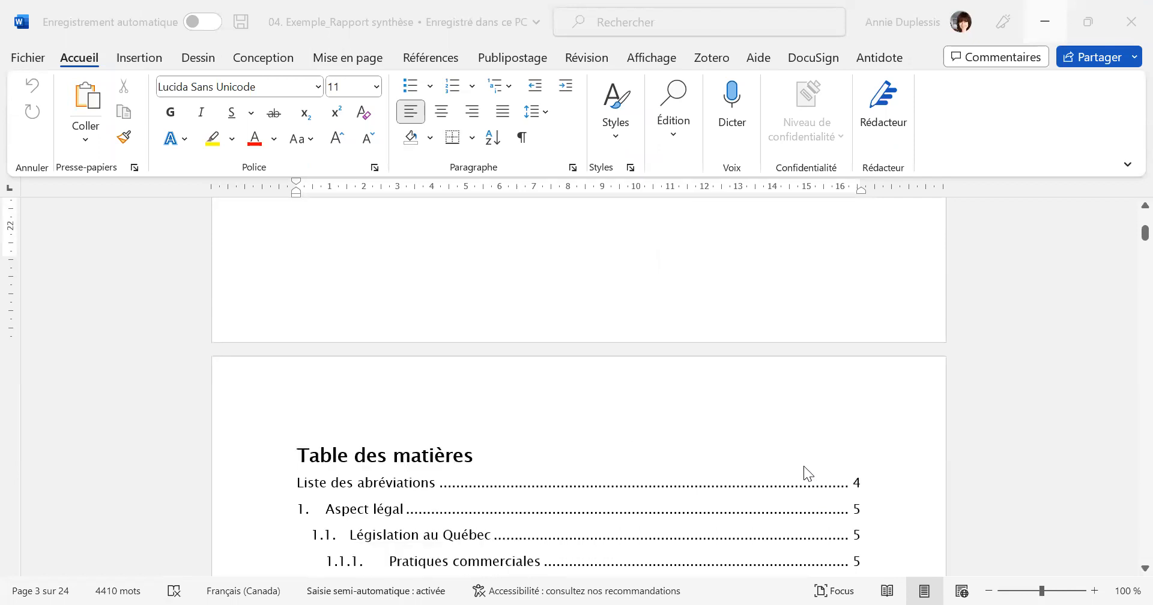
pyautogui.scroll(1, 804, 467)
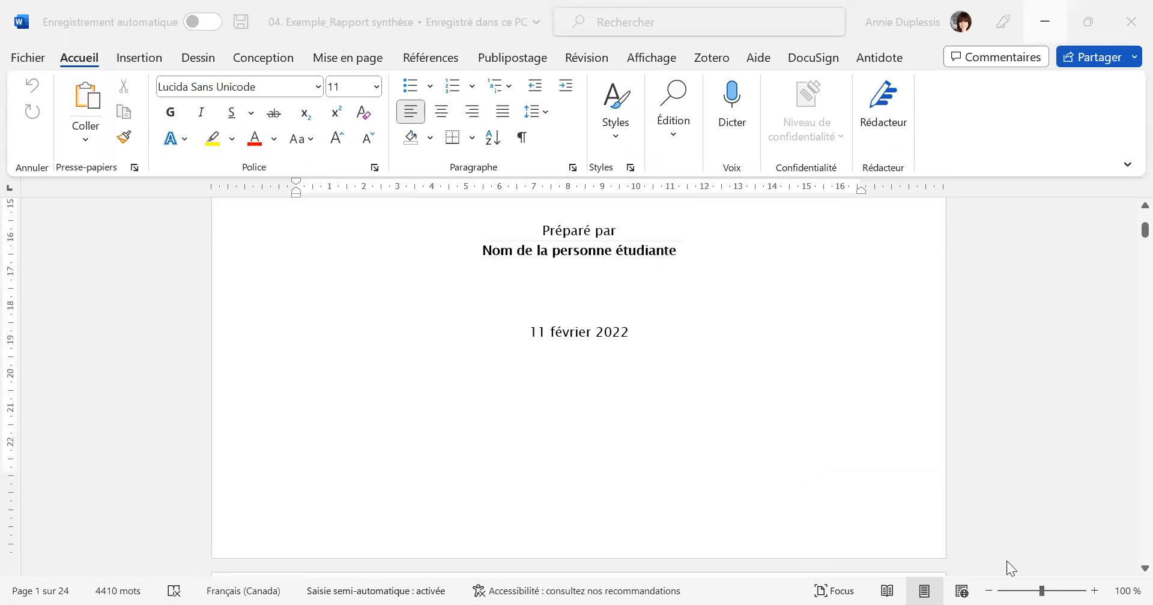
# Show the paragraph marks and other hidden formatting symbols in the report.
pyautogui.click(521, 138)
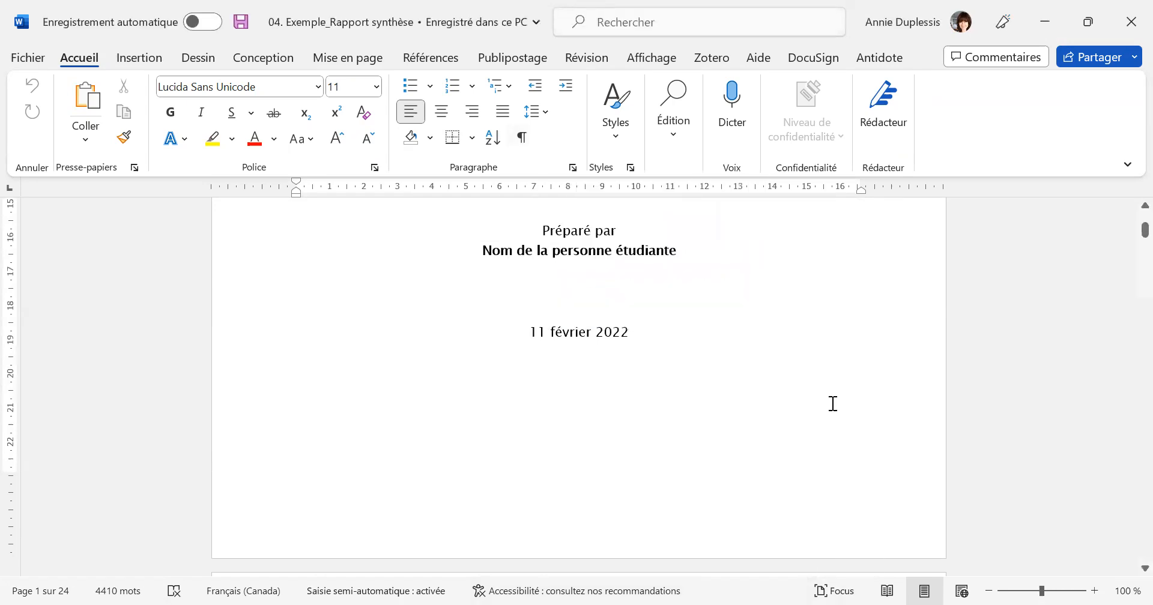
pyautogui.click(531, 145)
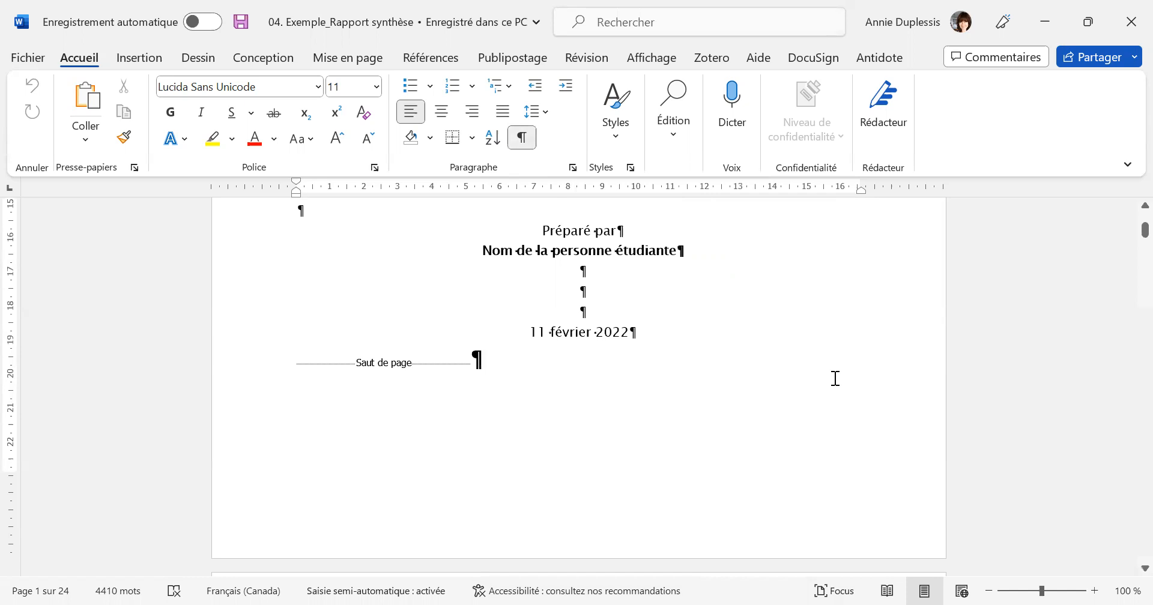
pyautogui.scroll(-3, 838, 378)
pyautogui.scroll(-3, 840, 378)
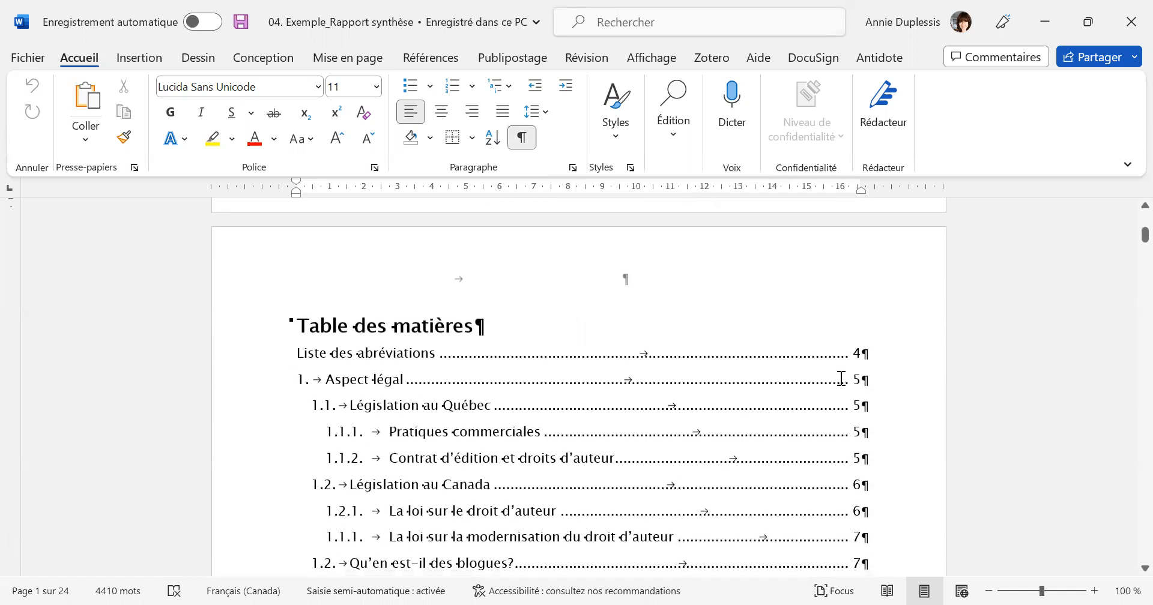
# Insert a next-page section break directly after the page break at the end of the cover page.
pyautogui.click(770, 425)
pyautogui.scroll(5, 705, 425)
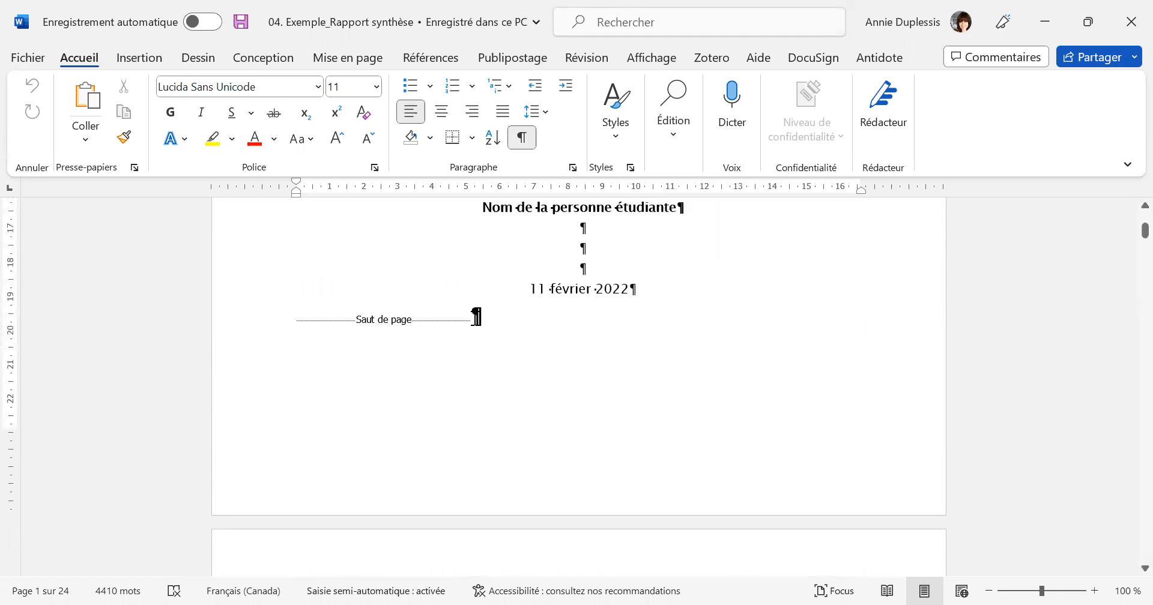
pyautogui.click(476, 317)
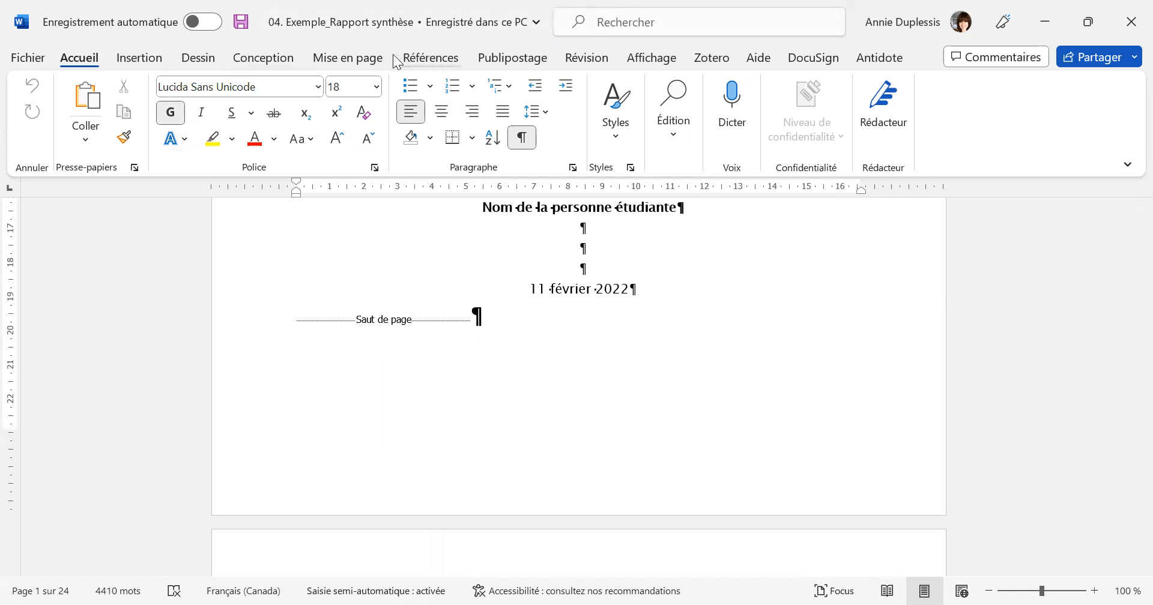
pyautogui.click(354, 58)
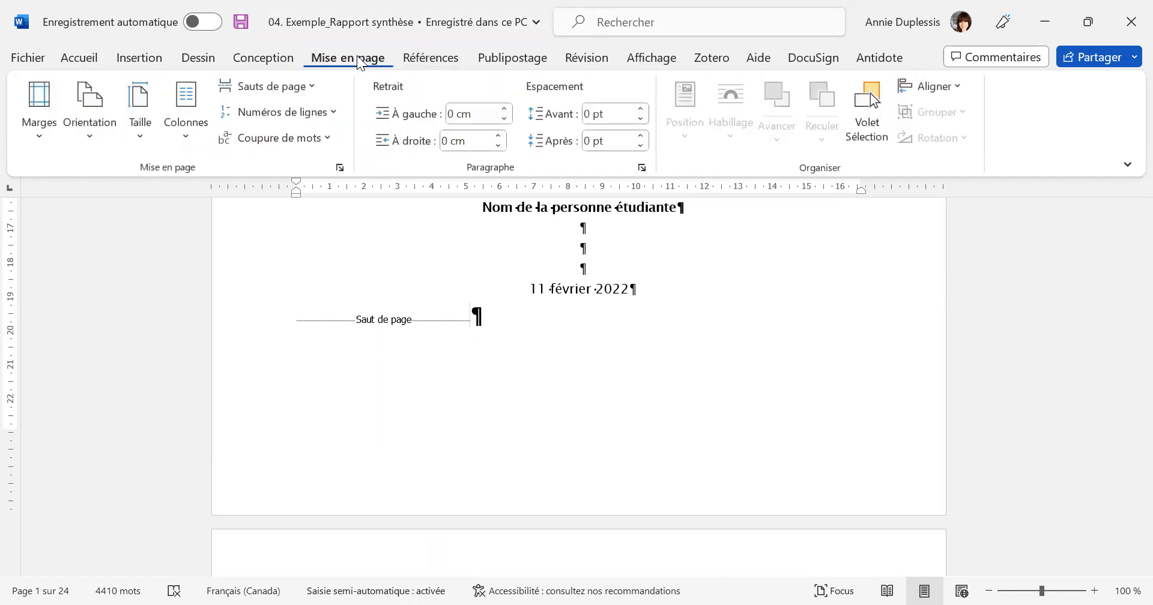
pyautogui.click(315, 85)
pyautogui.click(456, 337)
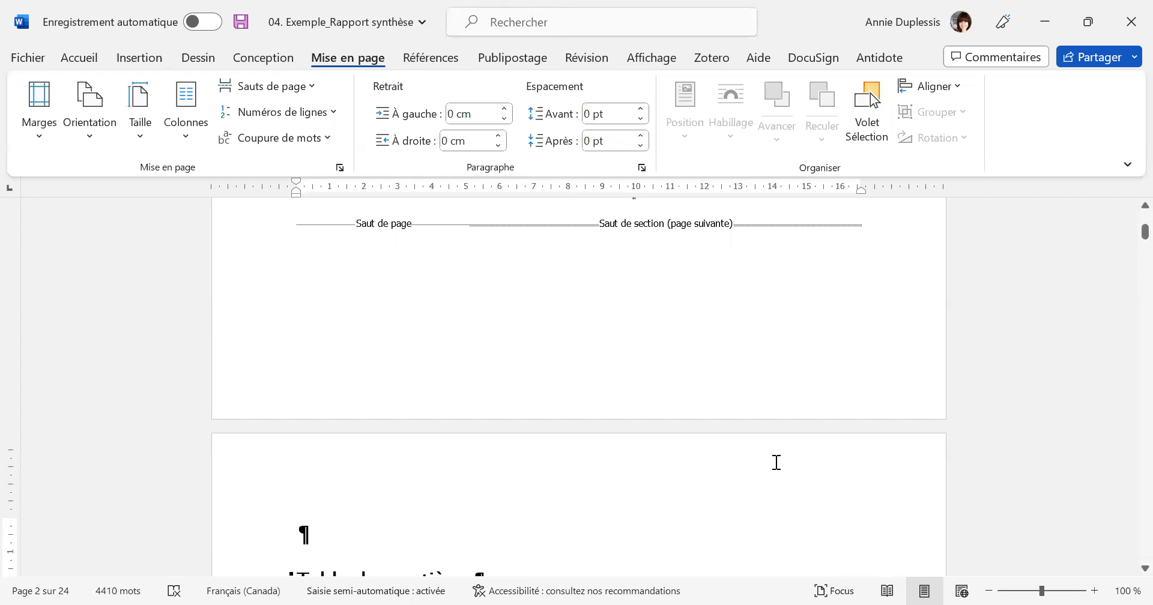
# Review the cover page from its heading down to the page and section breaks below the date.
pyautogui.scroll(10, 776, 463)
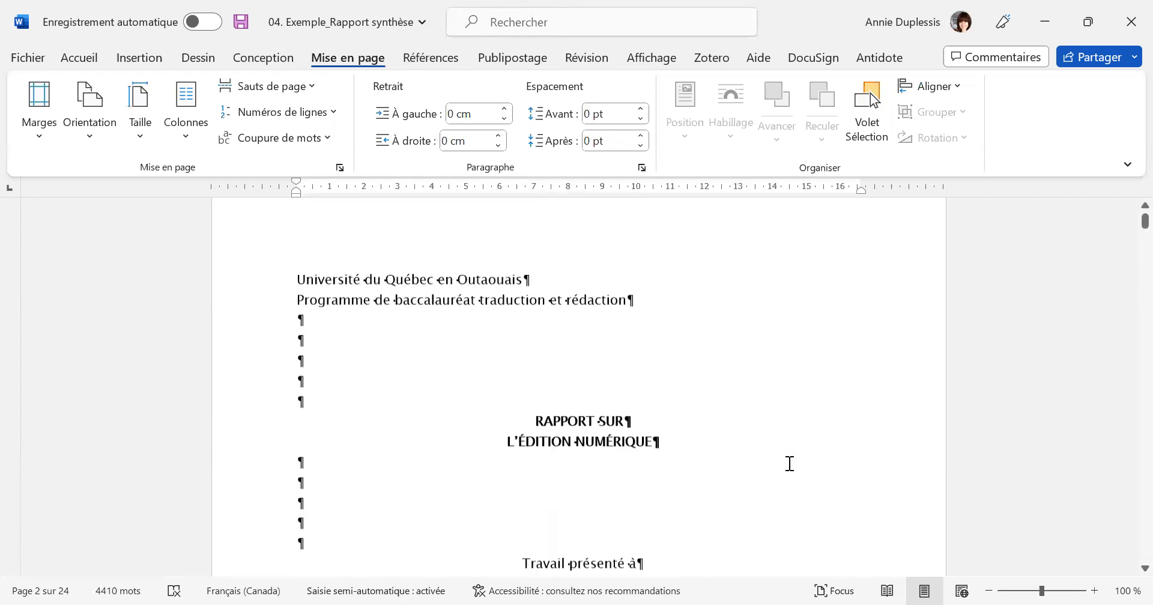
pyautogui.scroll(1, 789, 463)
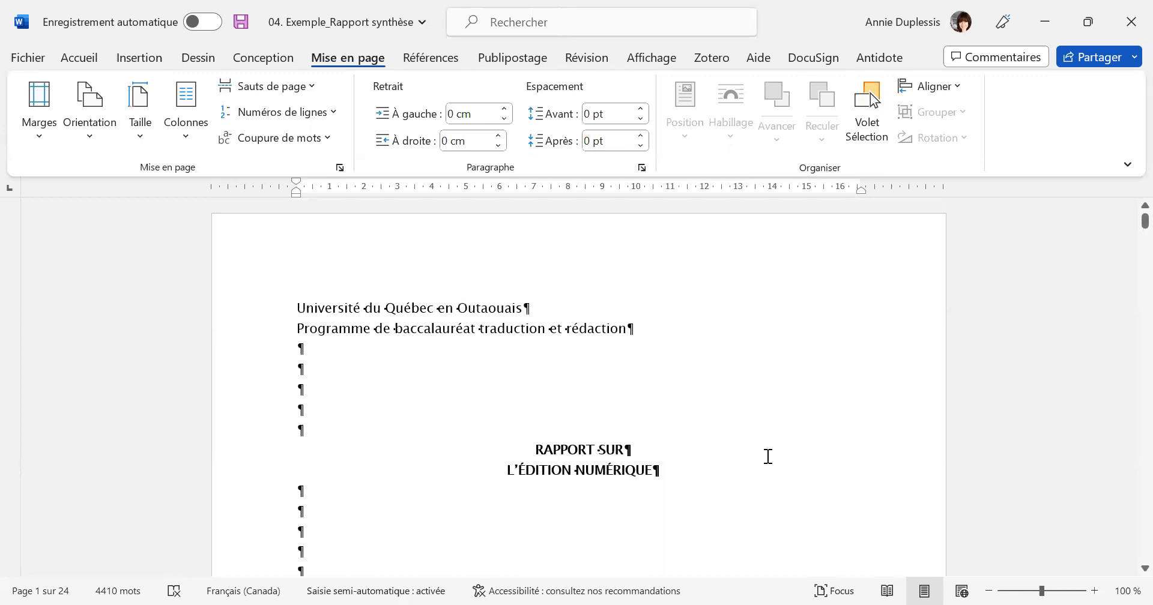
pyautogui.scroll(-6, 561, 443)
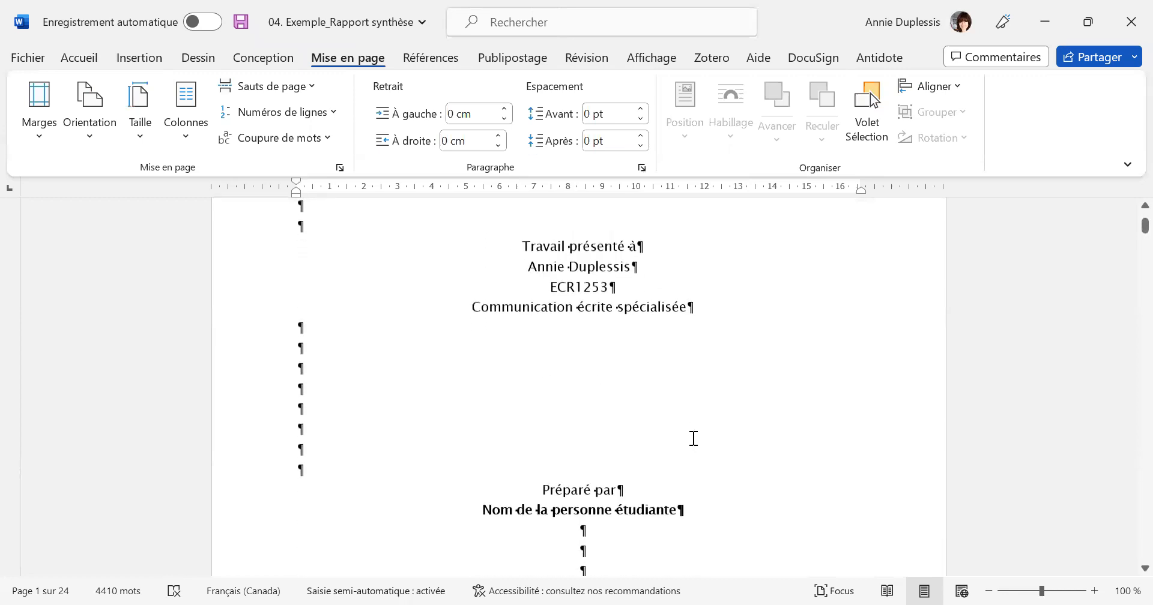
pyautogui.scroll(-3, 697, 438)
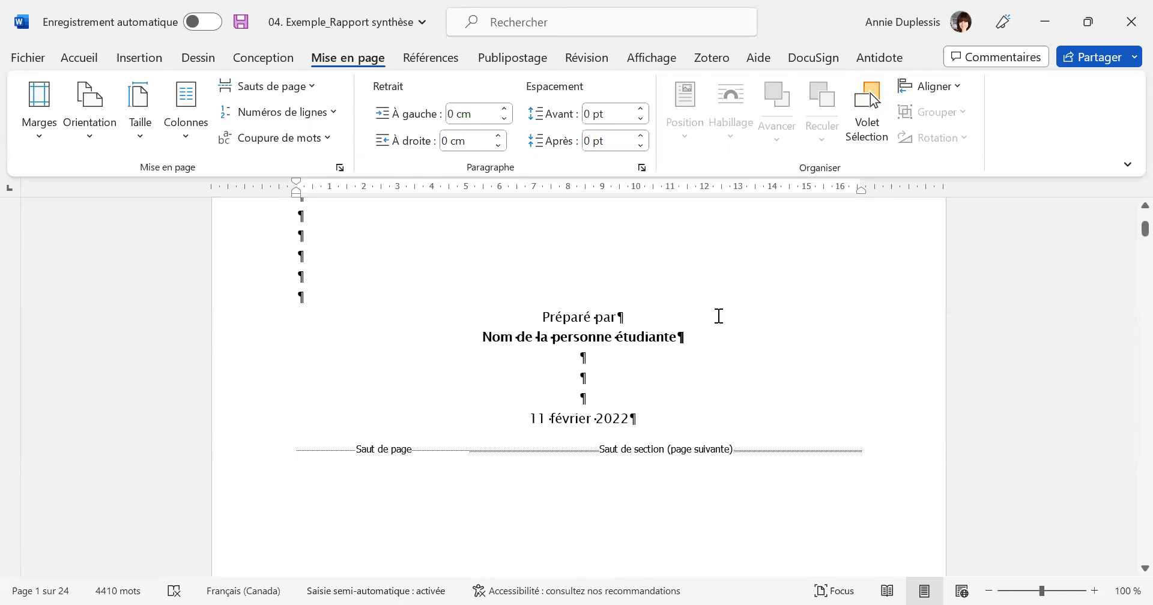
pyautogui.scroll(1, 766, 347)
pyautogui.scroll(-2, 428, 271)
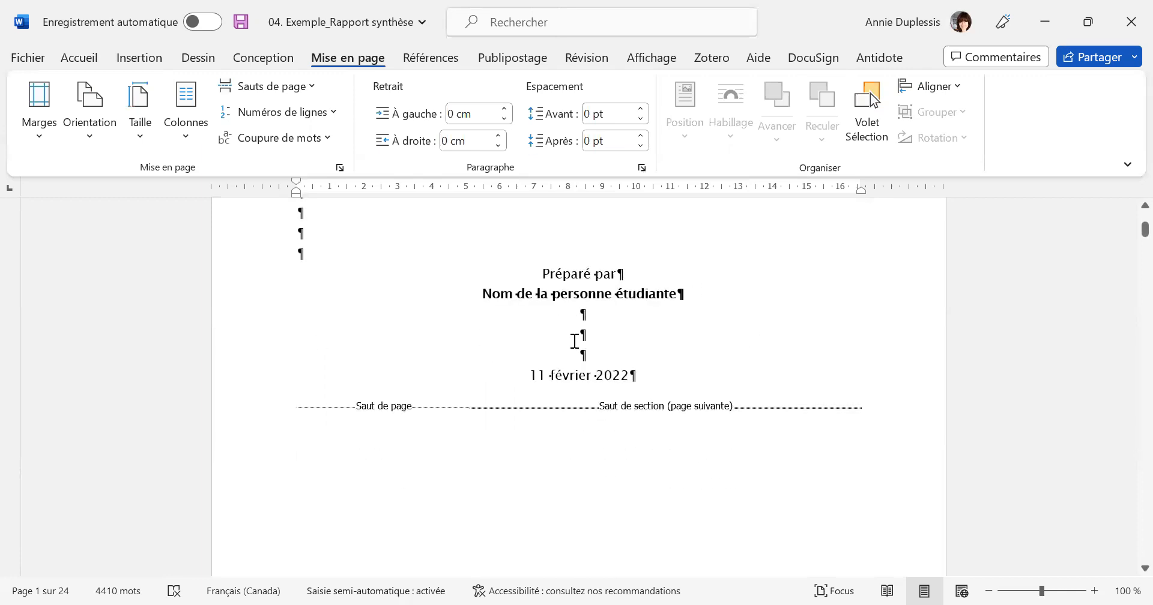
# Insert a next-page section break directly after the page break that ends the "Liste des abréviations" page.
pyautogui.scroll(-12, 574, 341)
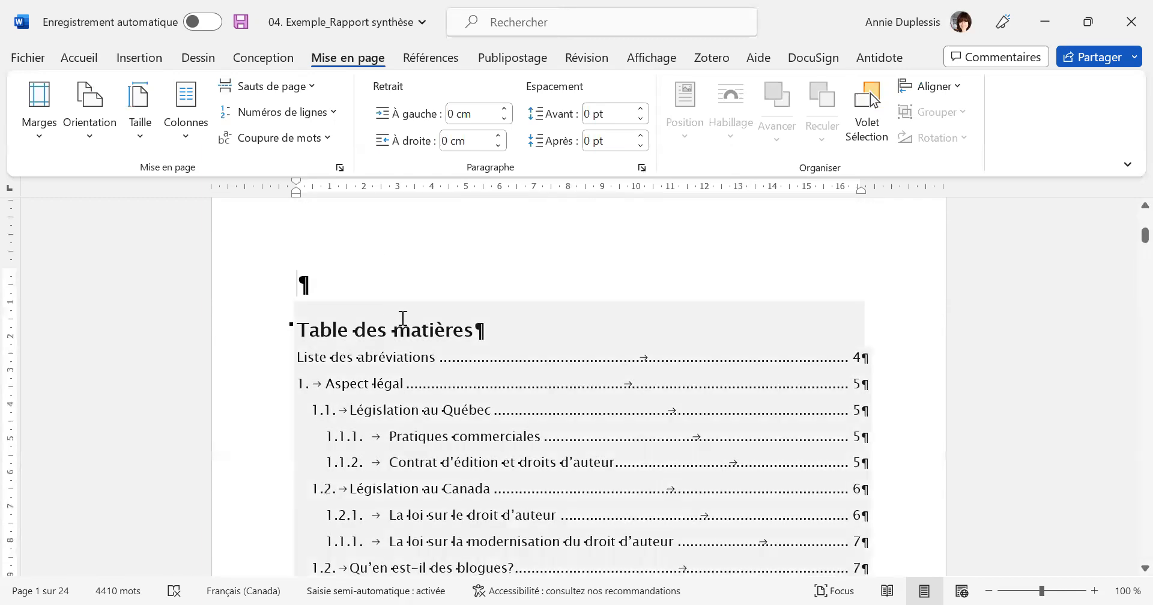
pyautogui.scroll(-6, 705, 396)
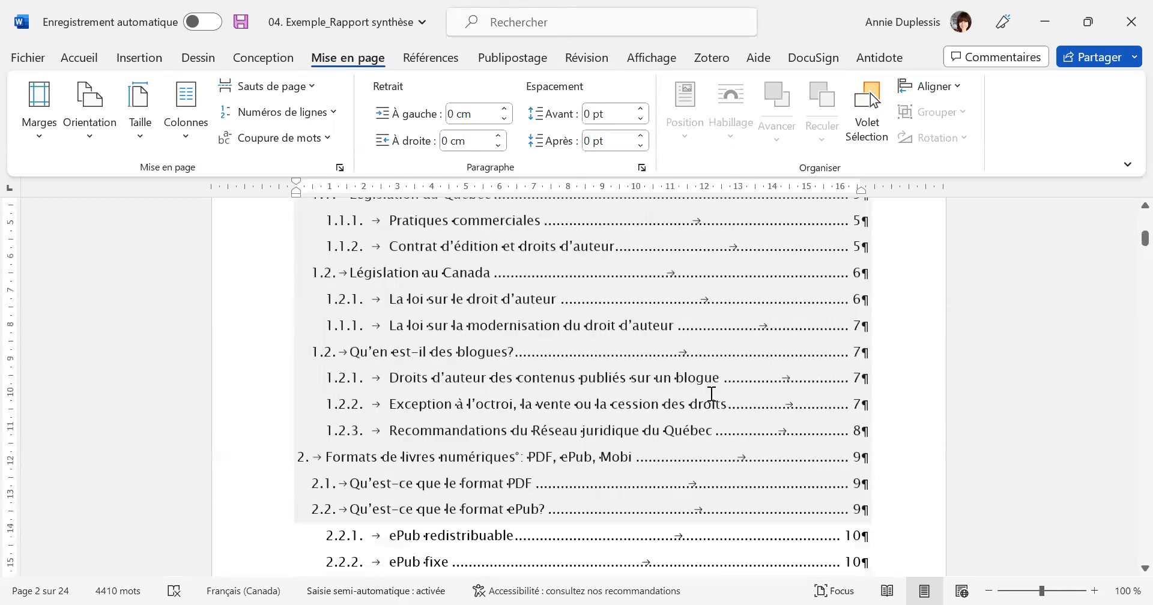
pyautogui.scroll(-12, 712, 396)
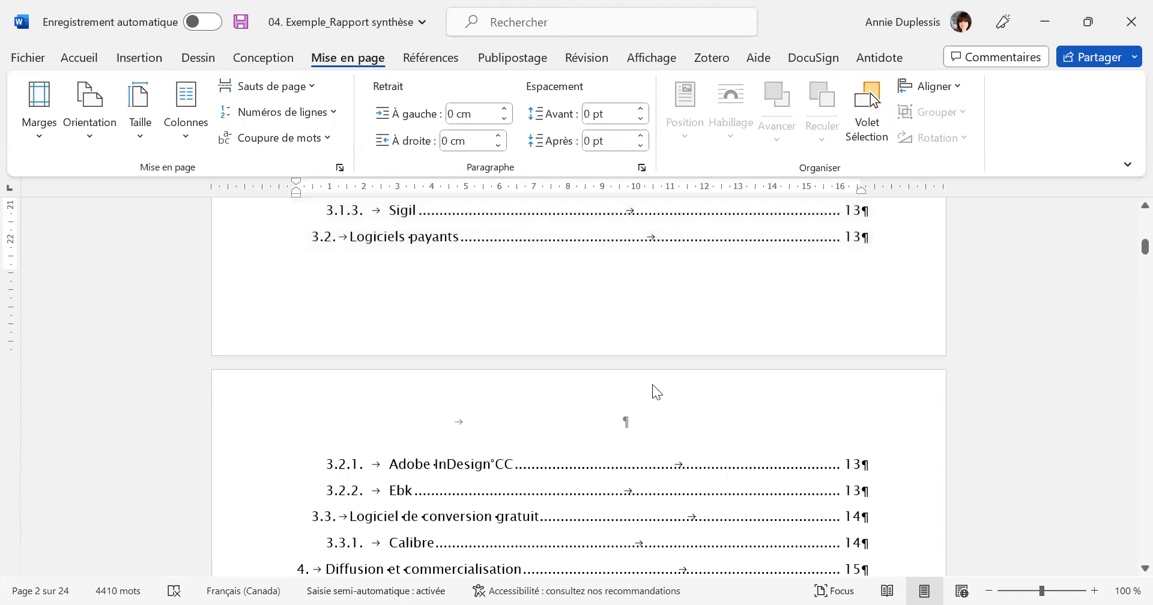
pyautogui.scroll(-4, 714, 391)
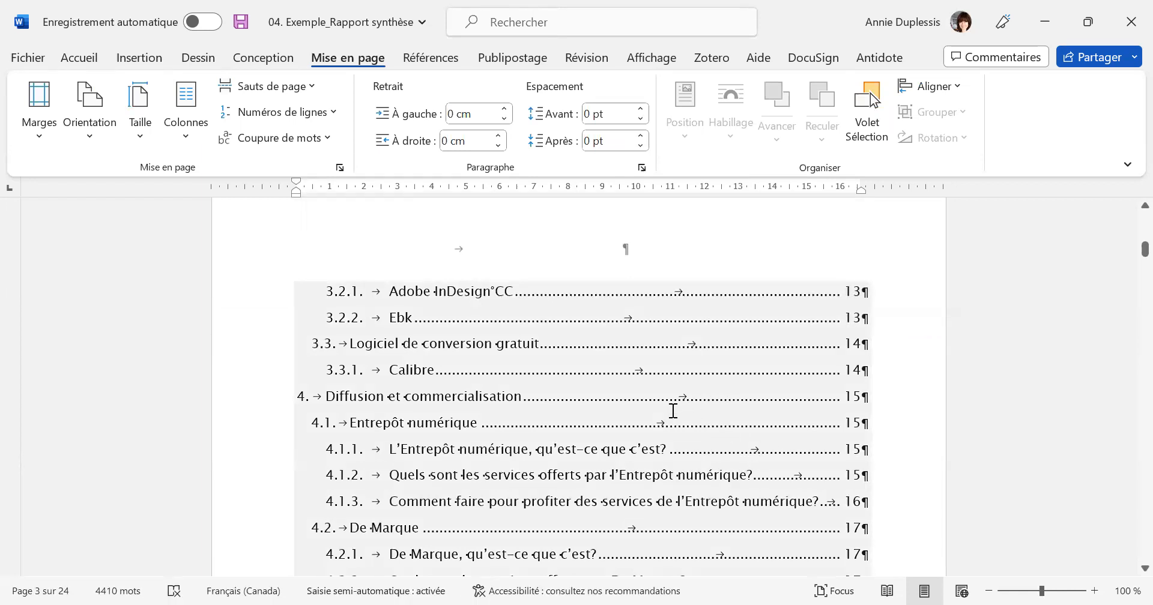
pyautogui.scroll(-2, 703, 396)
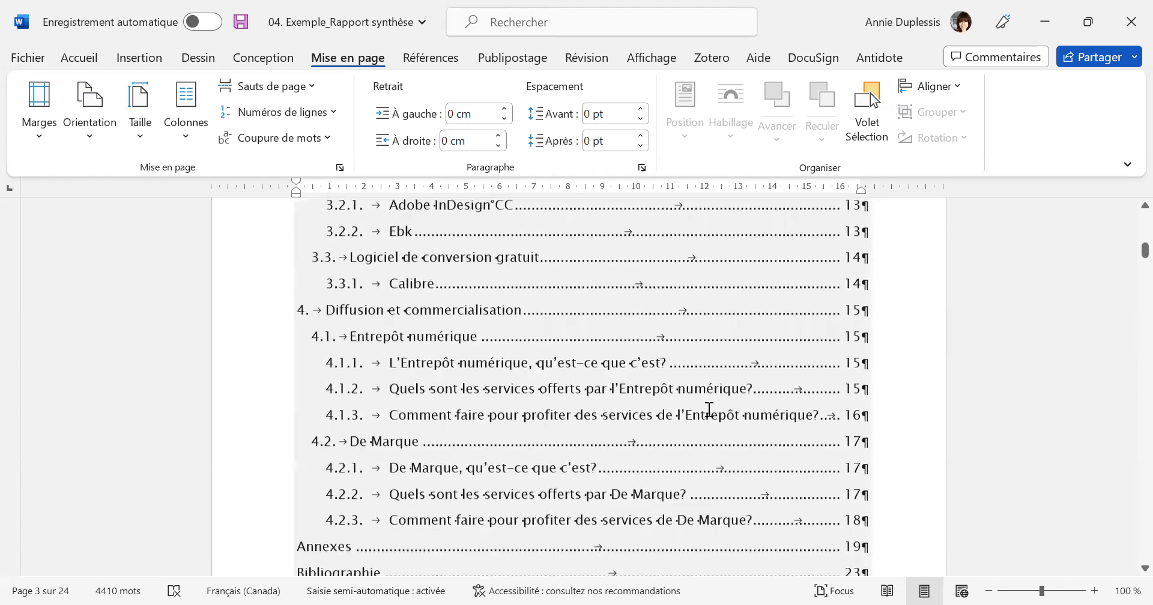
pyautogui.scroll(-3, 725, 357)
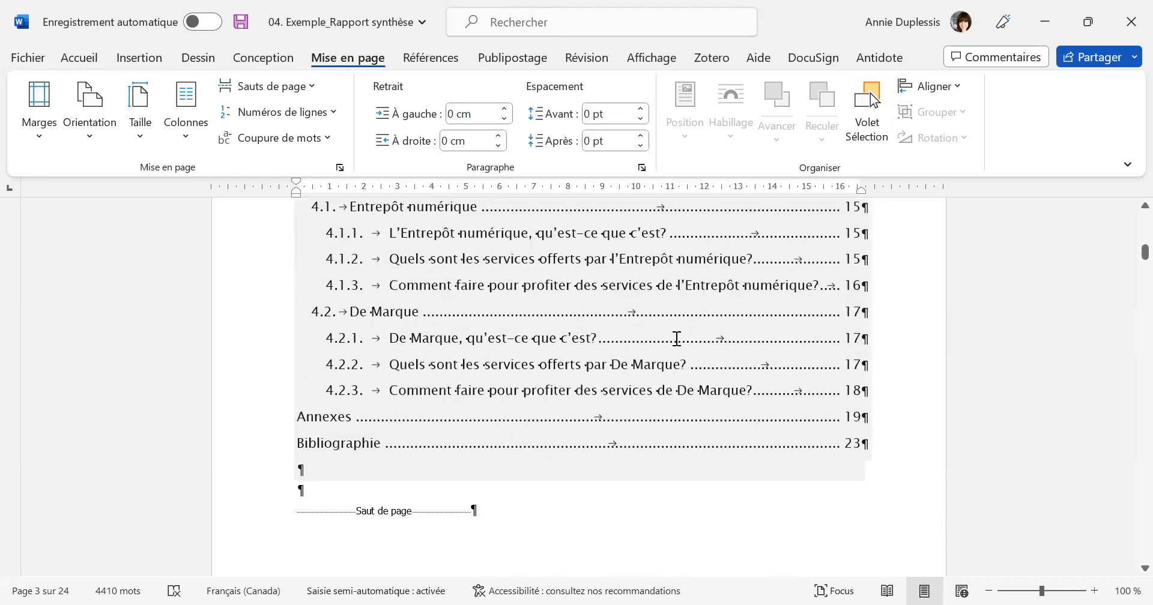
pyautogui.scroll(-7, 707, 387)
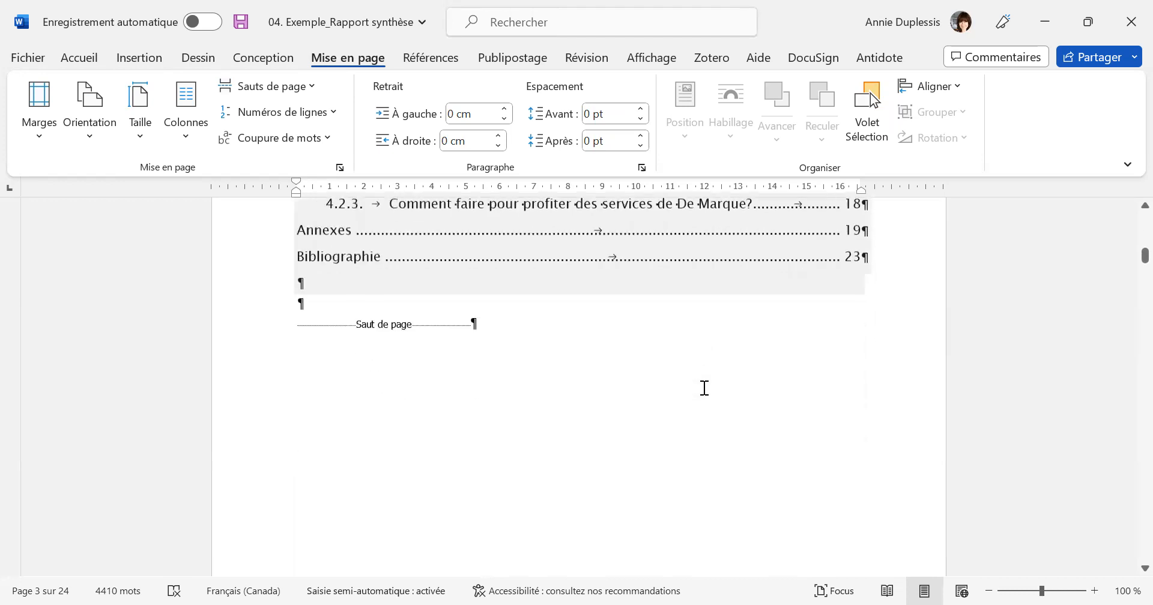
pyautogui.scroll(-9, 705, 388)
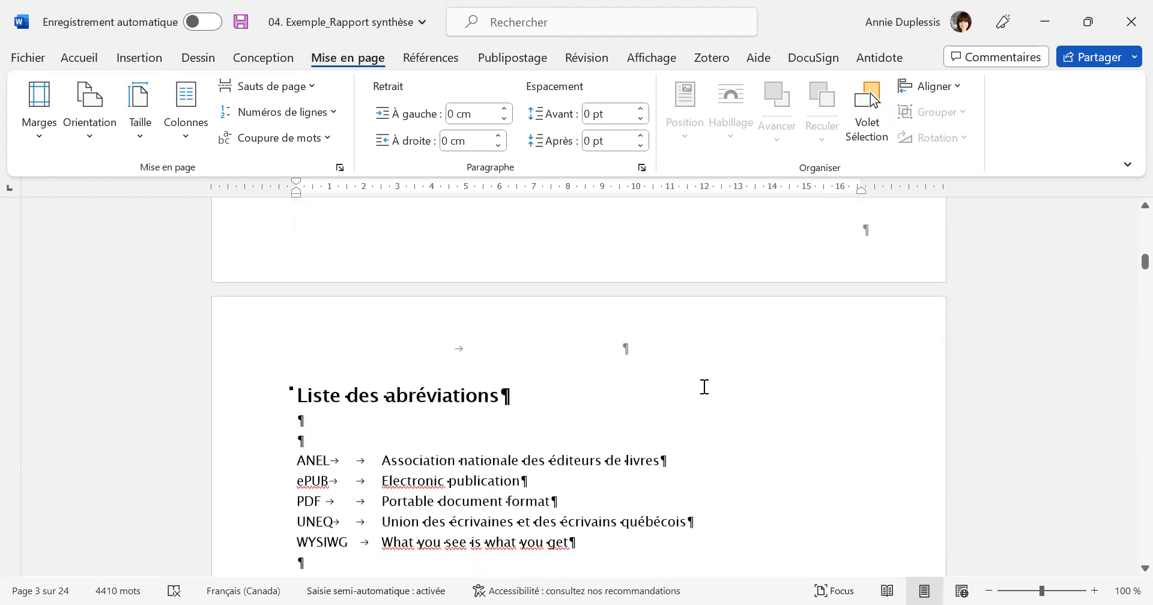
pyautogui.scroll(-10, 704, 386)
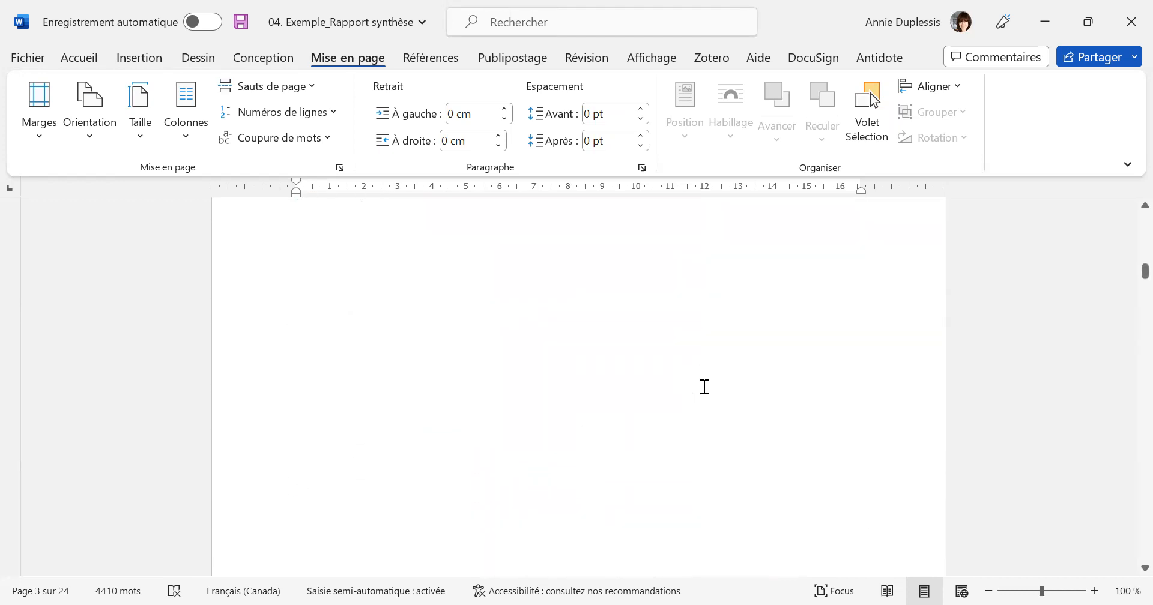
pyautogui.scroll(2, 701, 387)
pyautogui.scroll(9, 701, 388)
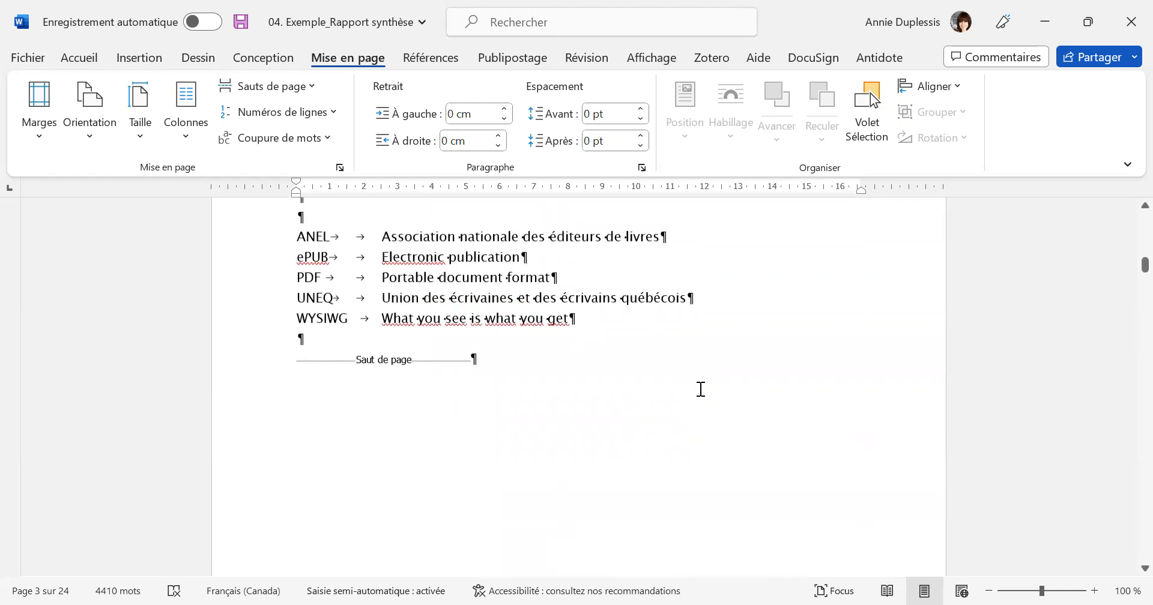
pyautogui.click(477, 449)
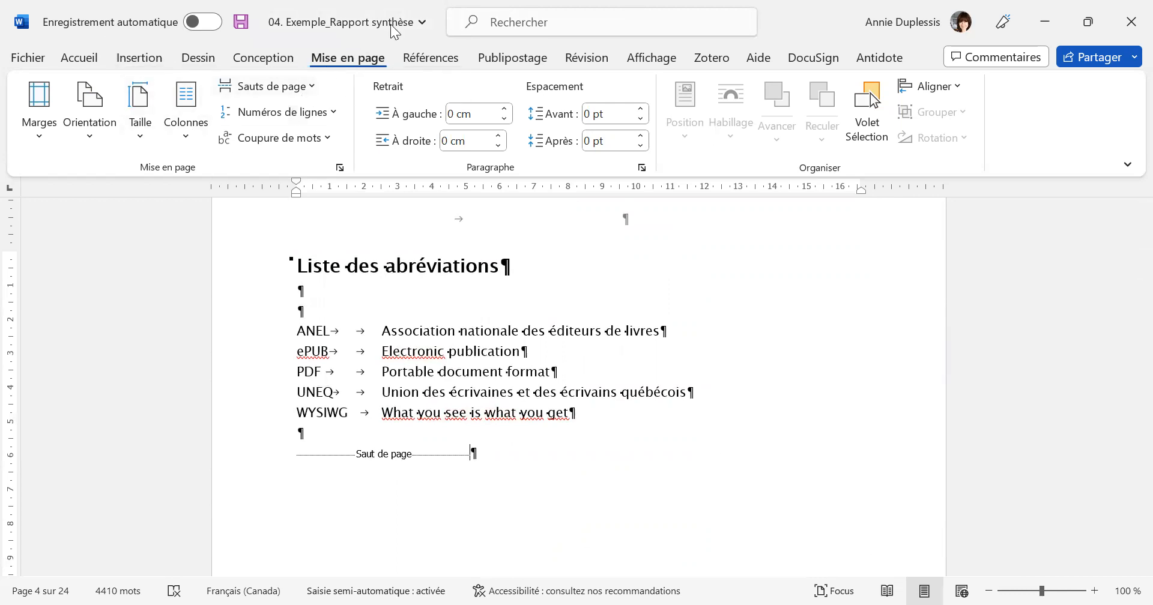
pyautogui.click(309, 86)
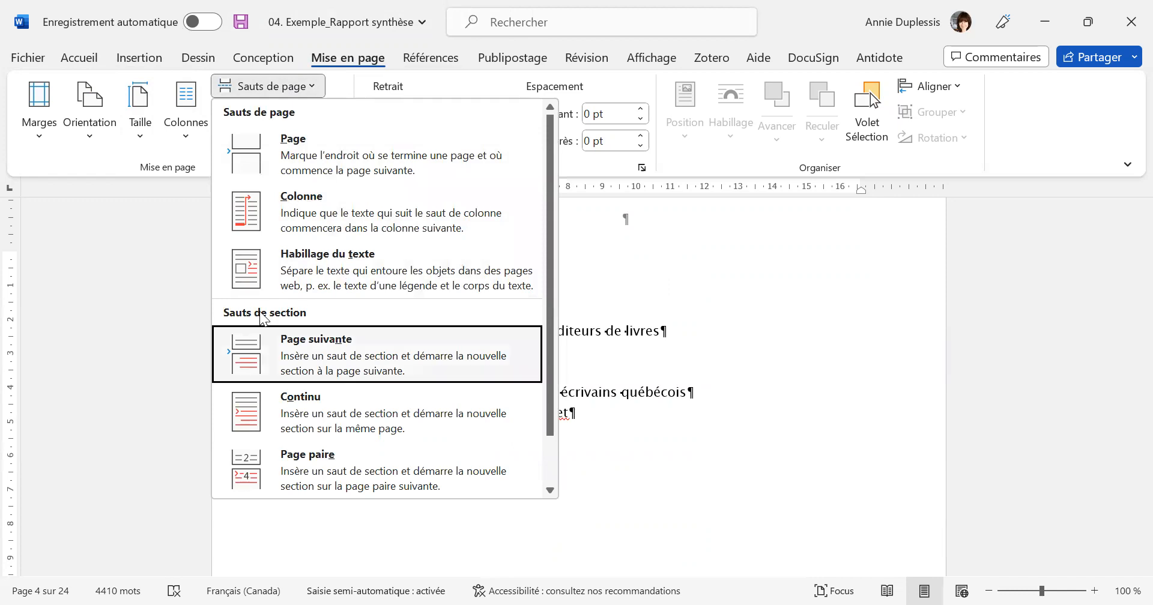
pyautogui.click(370, 353)
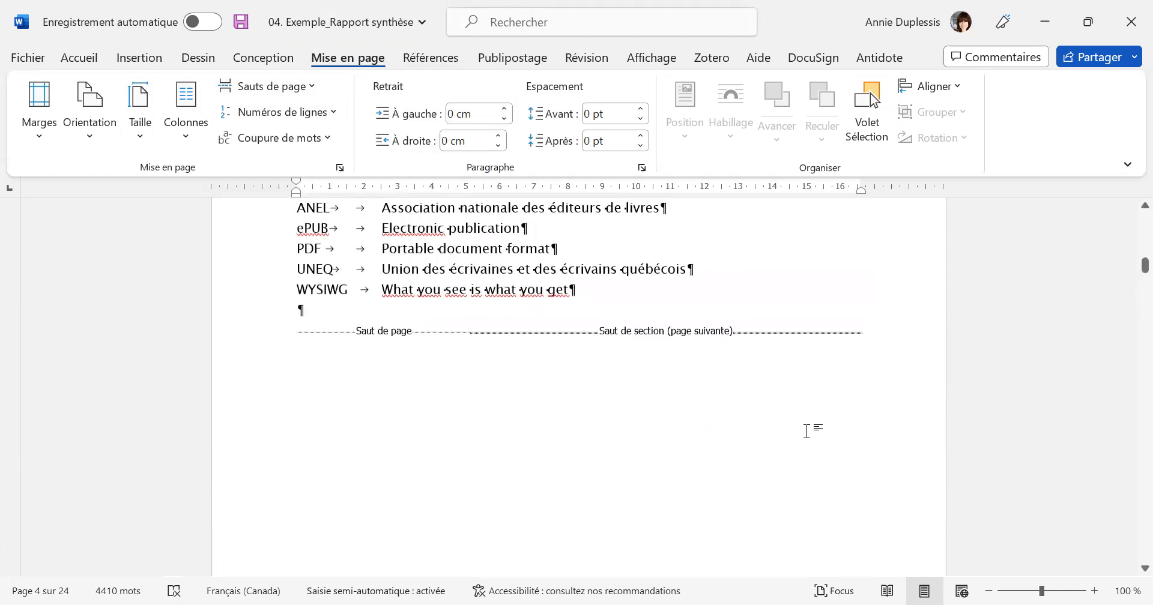
# Review the preliminary pages from the abbreviations list back to the cover page, examining both section breaks.
pyautogui.scroll(3, 803, 426)
pyautogui.scroll(5, 731, 357)
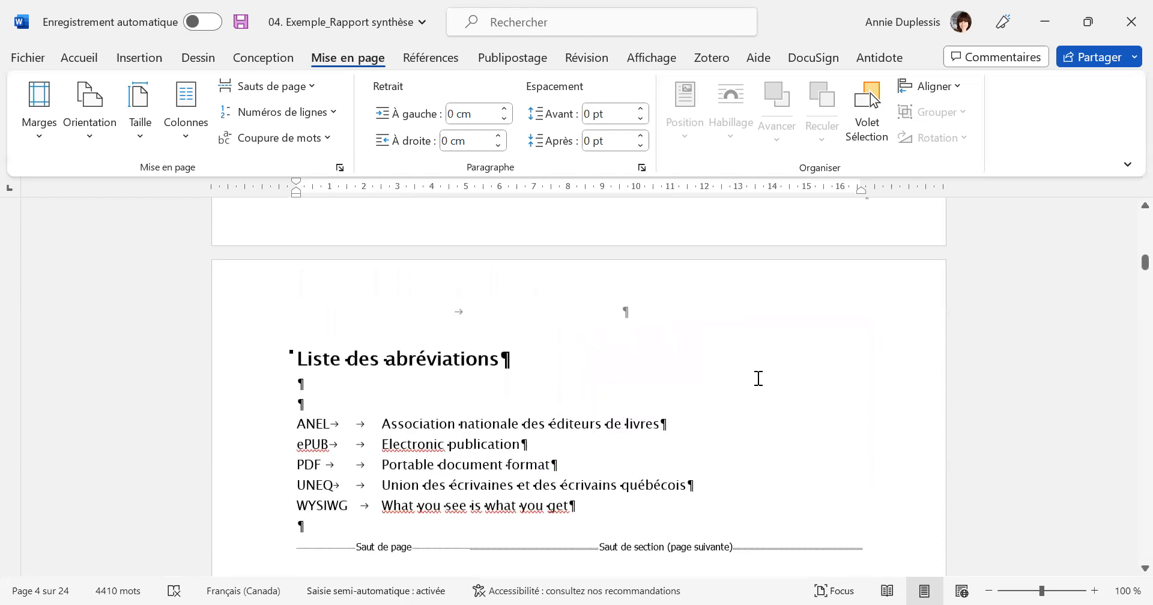
pyautogui.scroll(-3, 755, 381)
pyautogui.scroll(15, 758, 387)
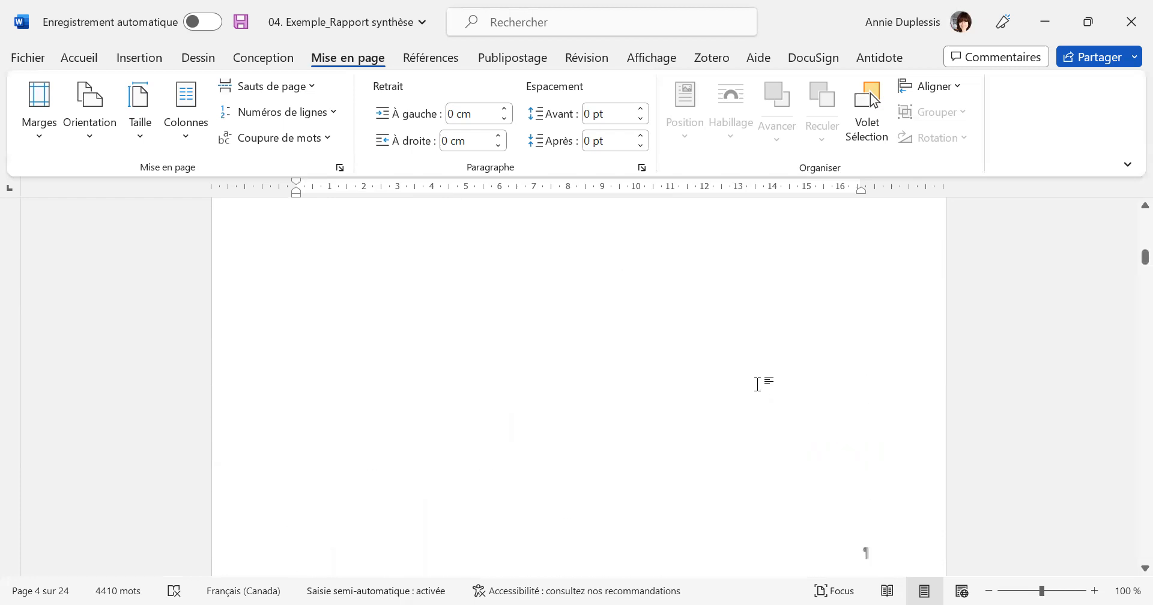
pyautogui.scroll(15, 759, 385)
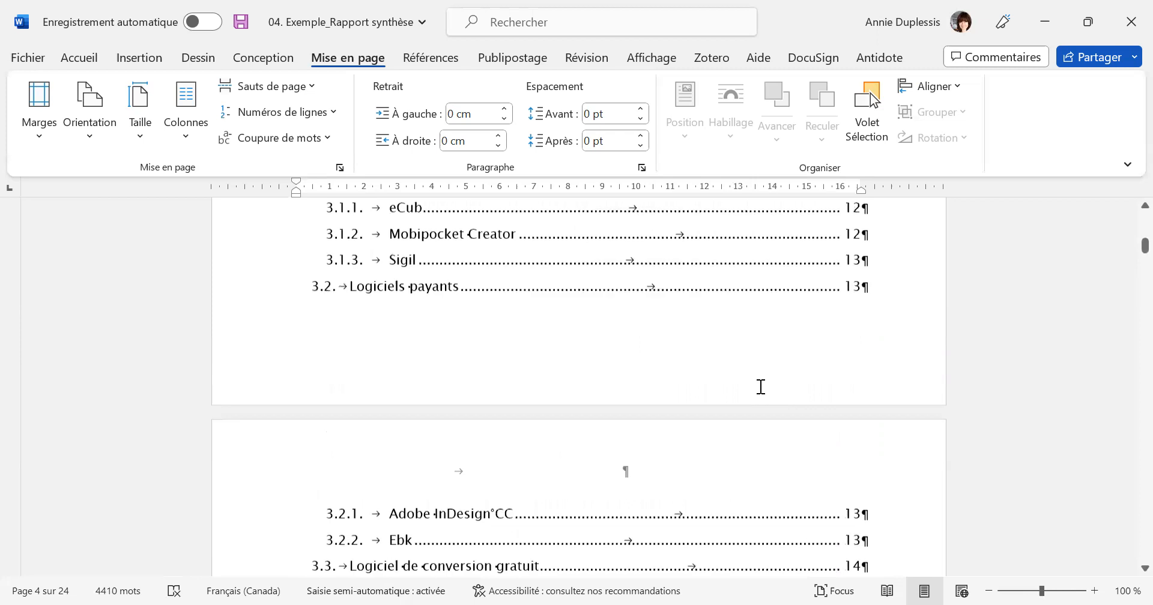
pyautogui.scroll(15, 760, 386)
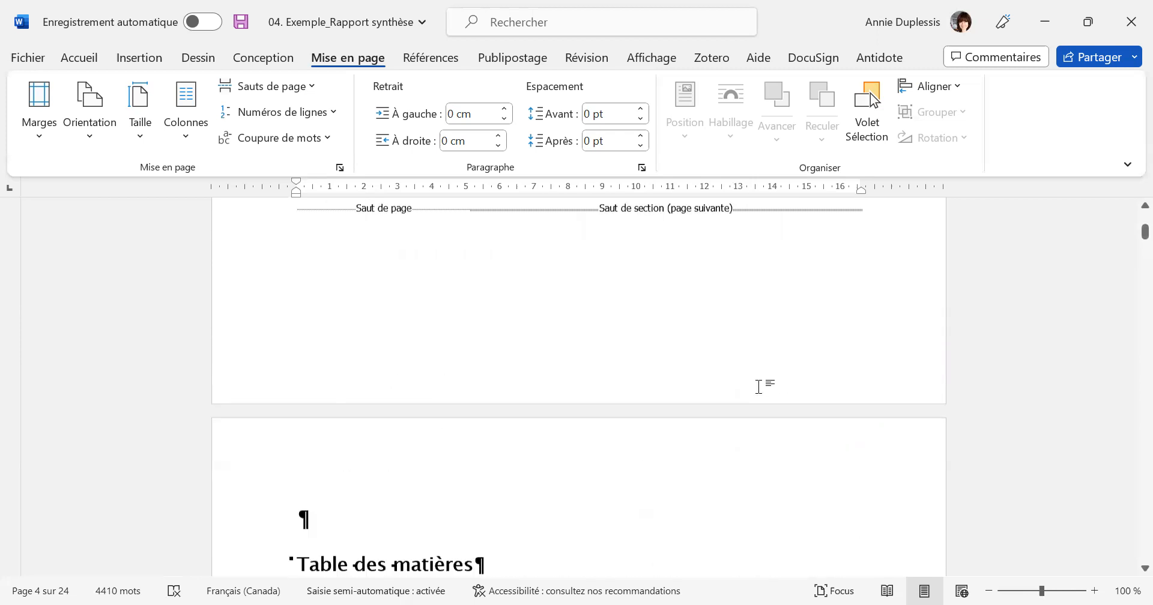
pyautogui.scroll(3, 760, 387)
# Open the first-page footer of section 2, below the table of contents, and unlink it from the previous section.
pyautogui.scroll(-5, 761, 386)
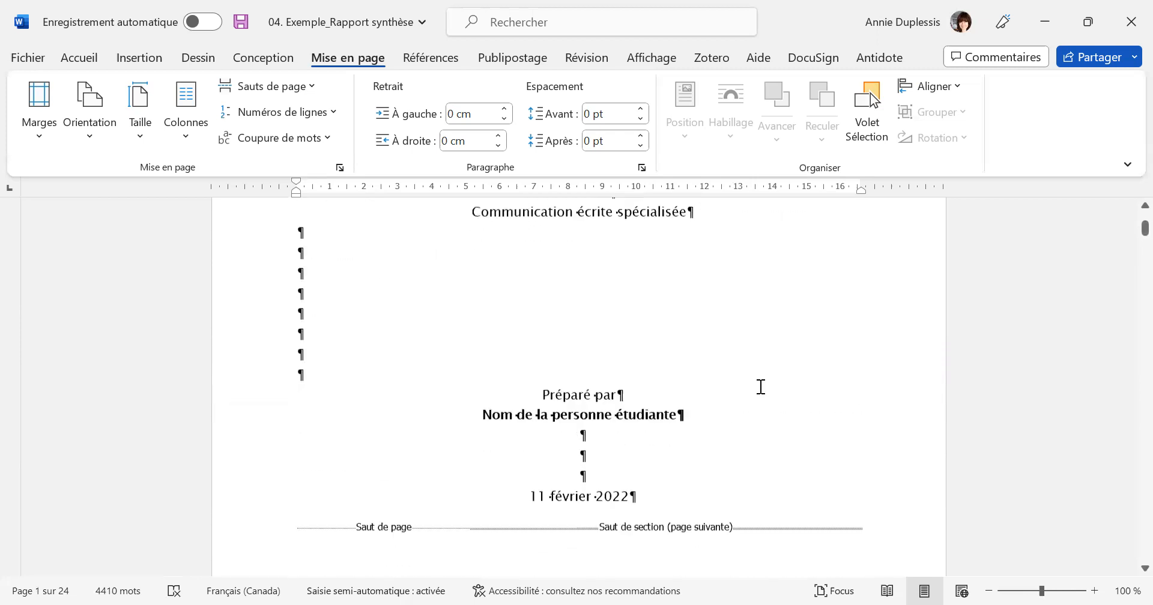
pyautogui.scroll(-5, 760, 387)
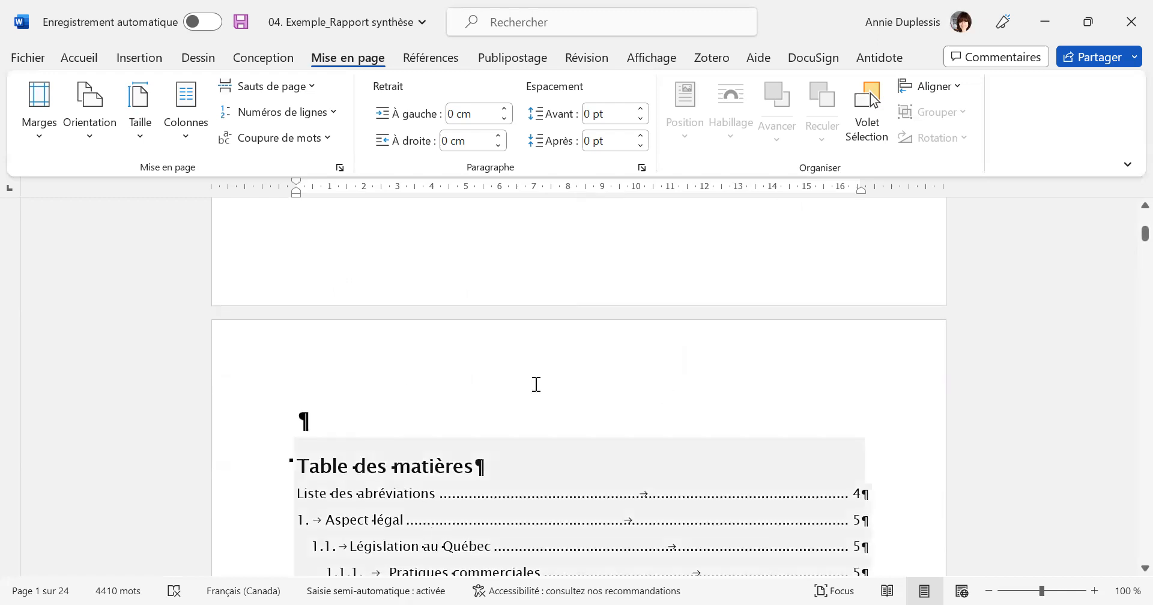
pyautogui.scroll(-2, 536, 384)
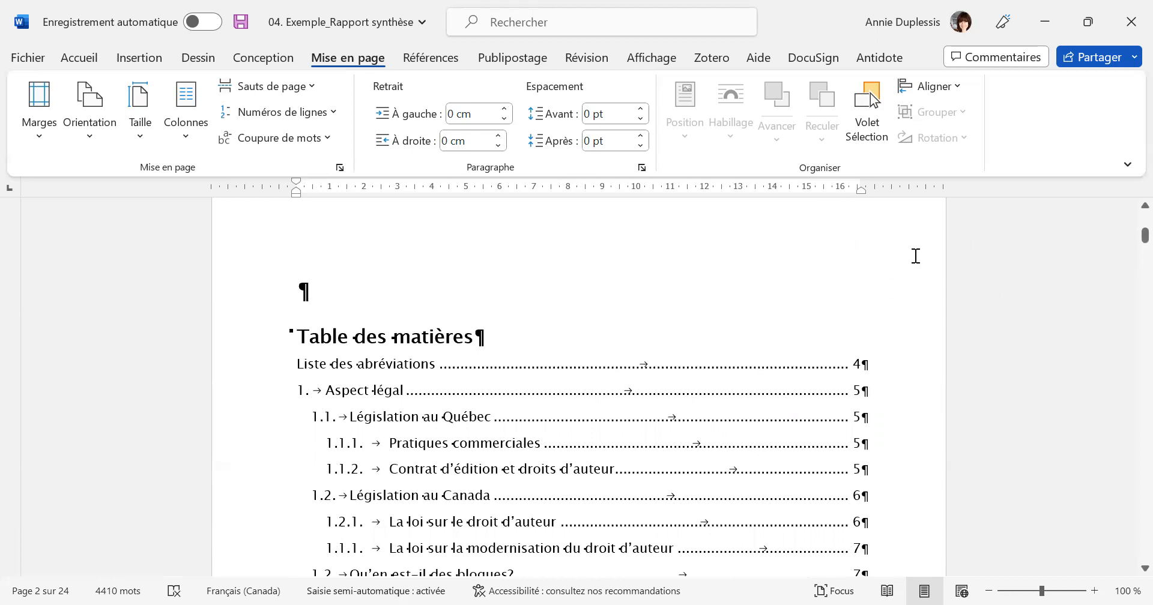
pyautogui.scroll(-15, 875, 390)
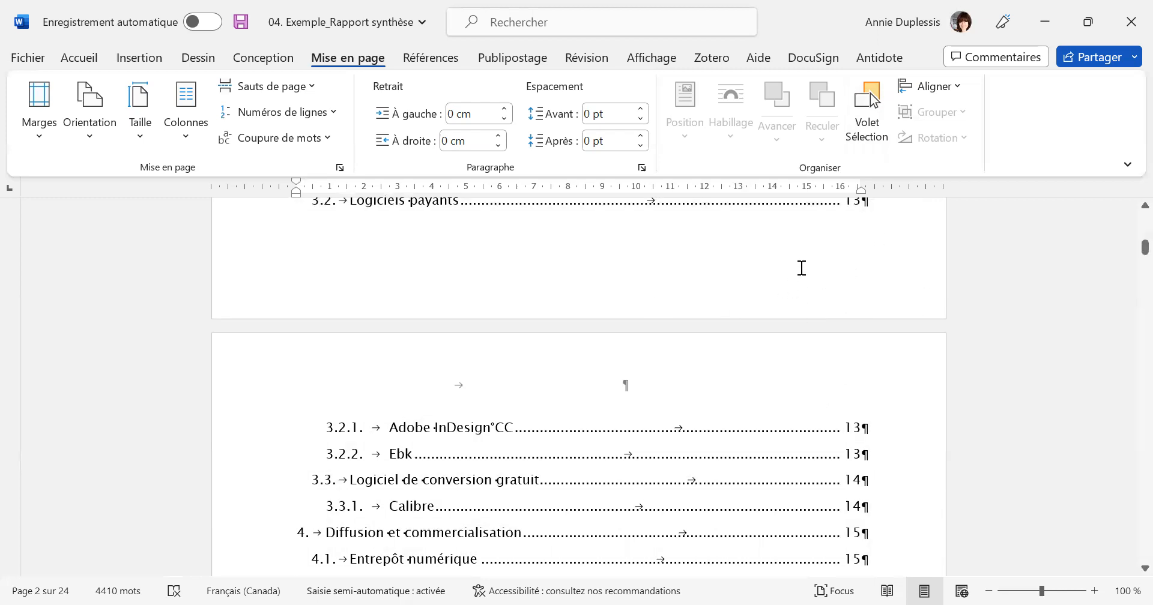
pyautogui.doubleClick(802, 268)
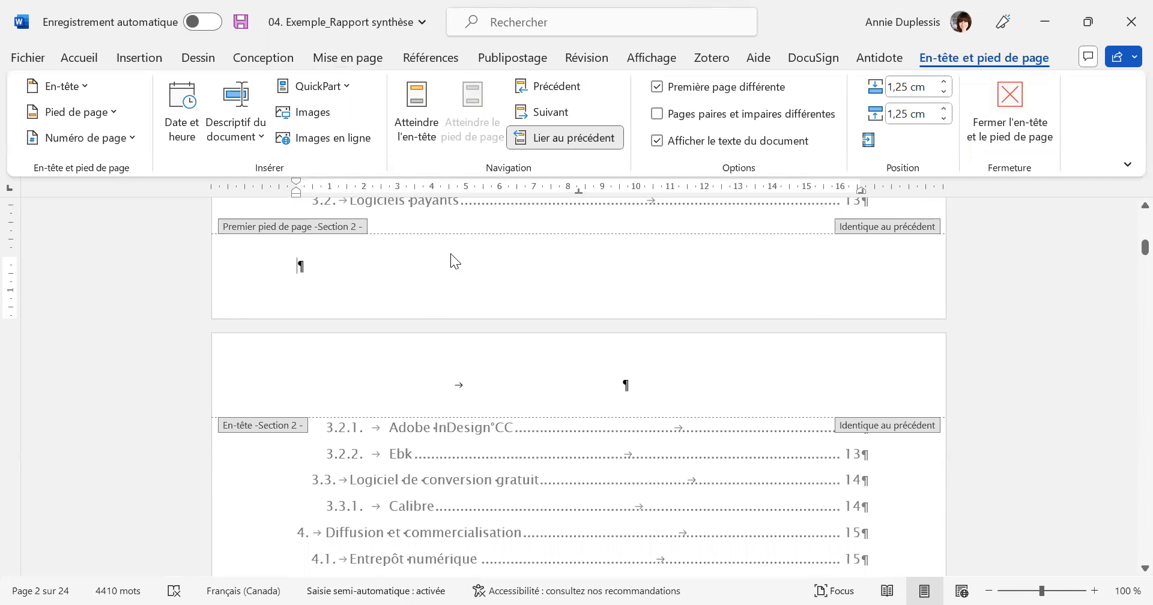
pyautogui.scroll(10, 888, 349)
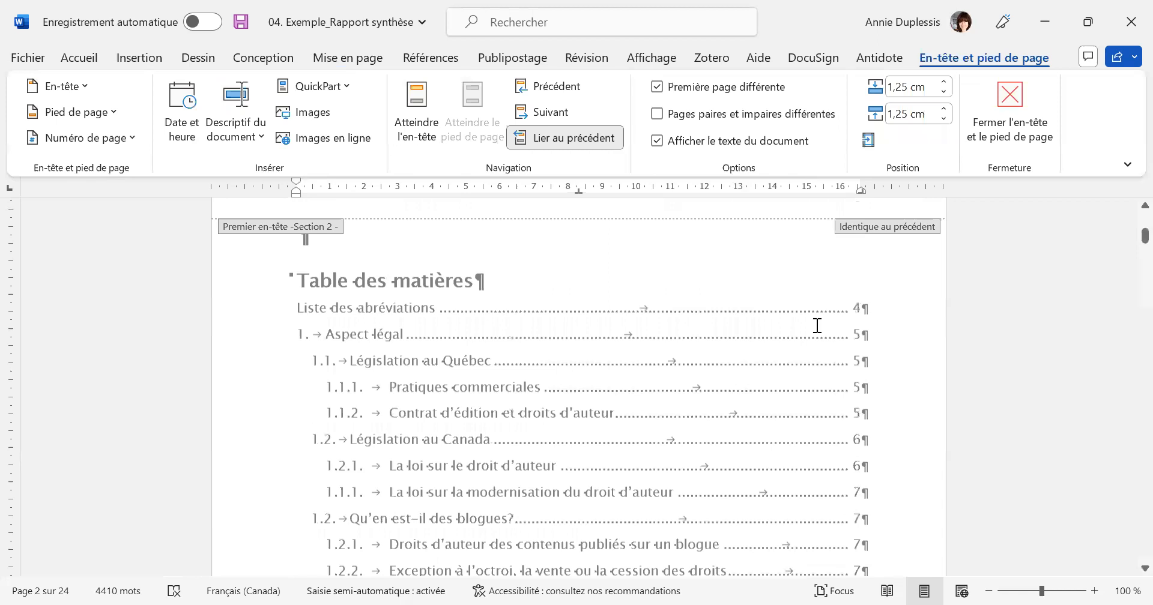
pyautogui.scroll(3, 906, 394)
pyautogui.scroll(-12, 906, 394)
pyautogui.scroll(-4, 904, 390)
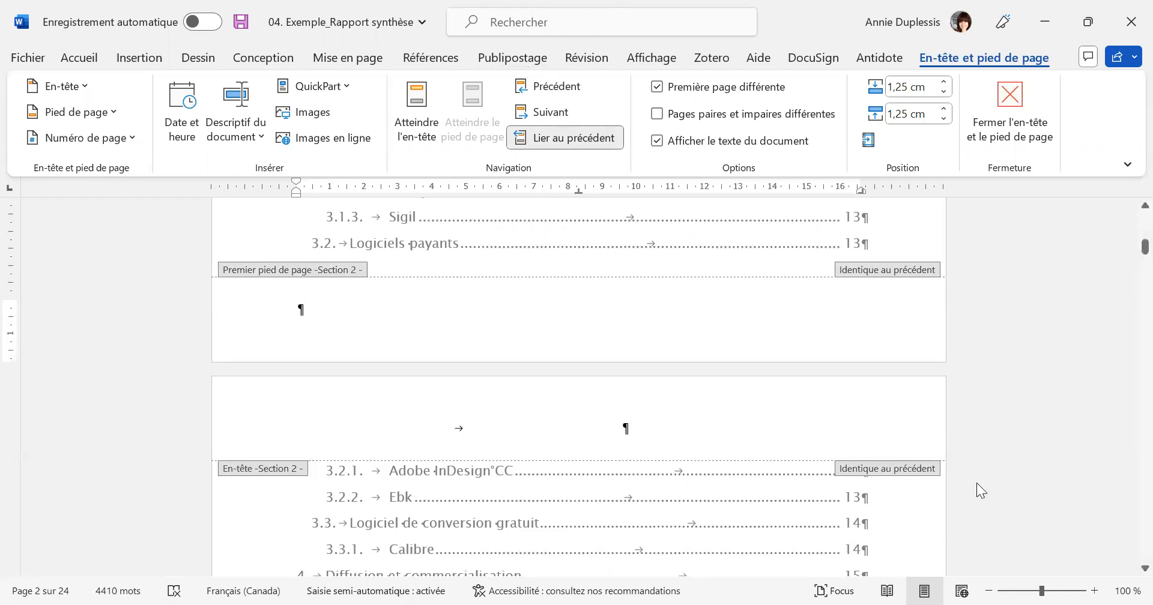
pyautogui.click(568, 138)
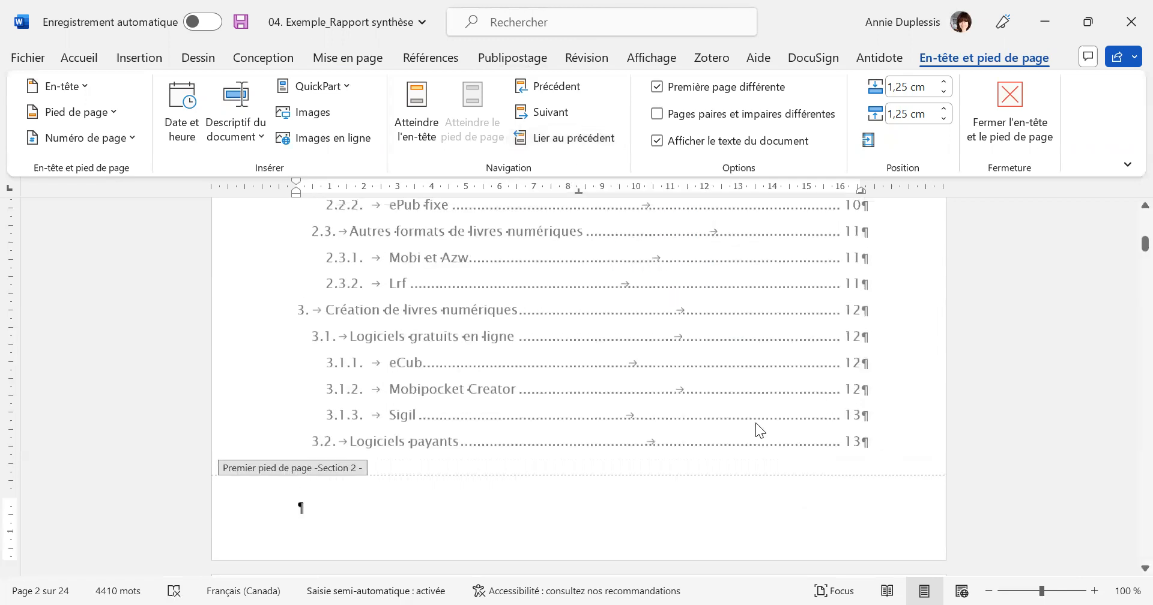
# Set section 2's page number format to i, ii, iii, with numbering starting at i.
pyautogui.scroll(-3, 983, 279)
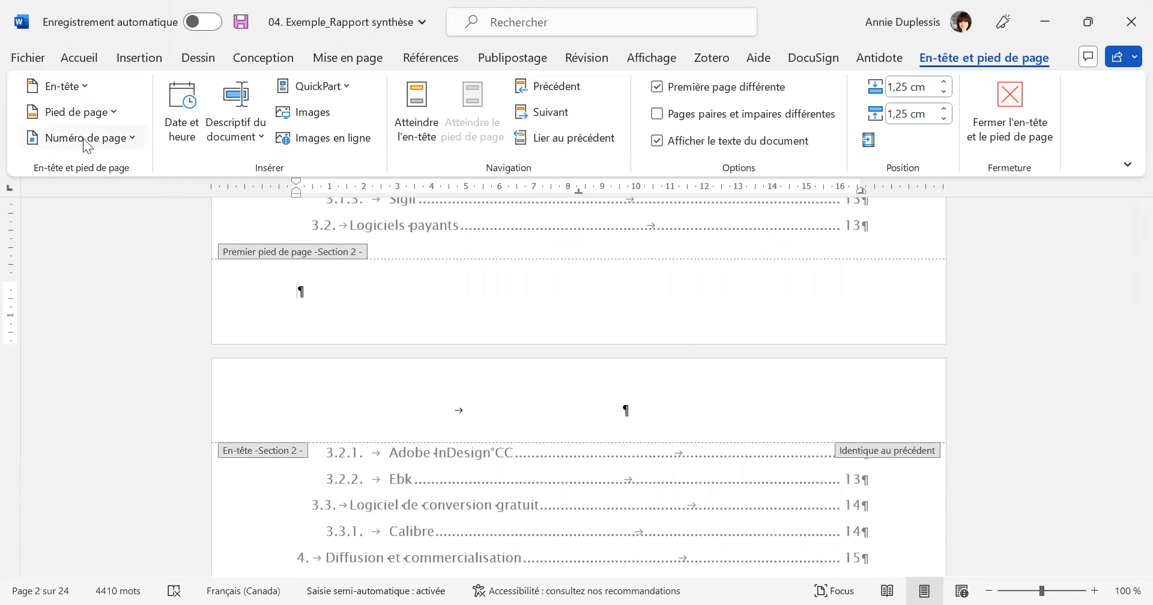
pyautogui.click(132, 139)
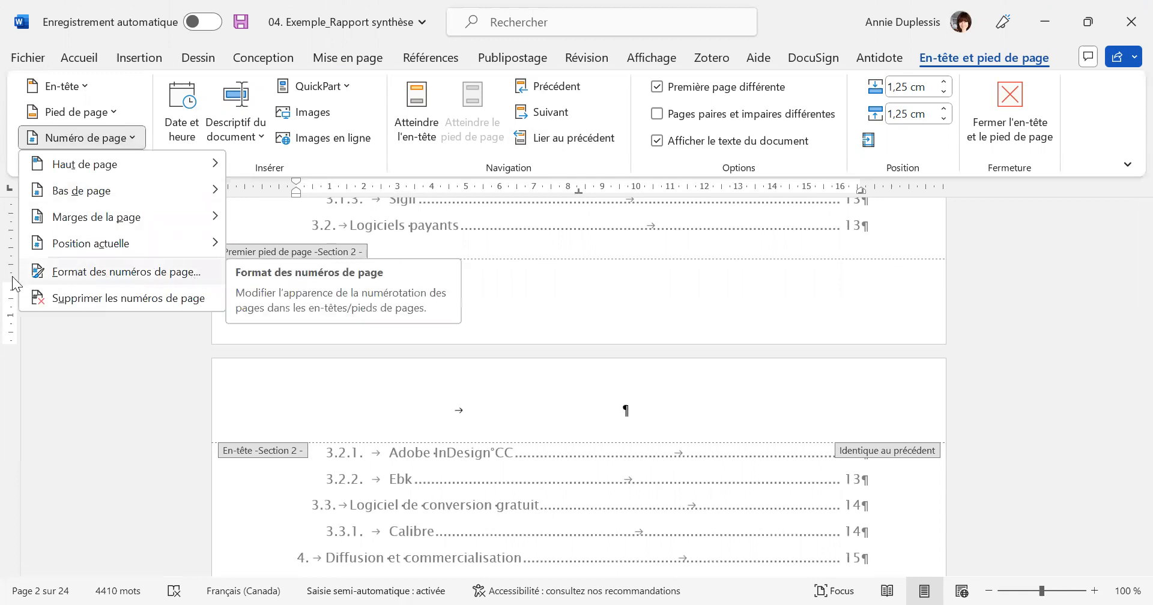
pyautogui.click(135, 276)
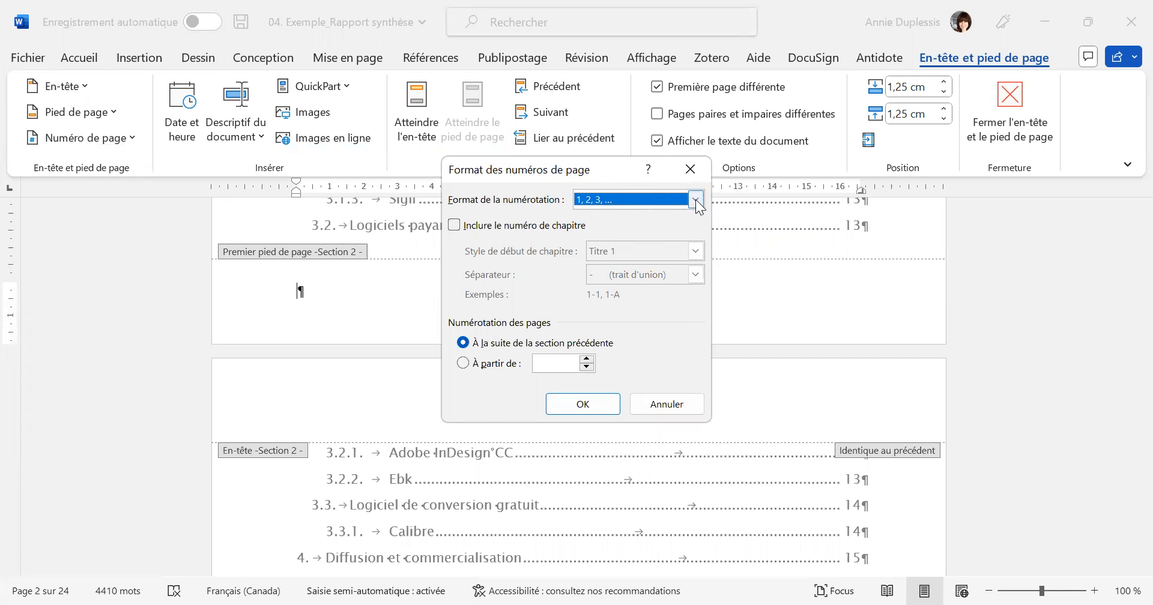
pyautogui.click(696, 202)
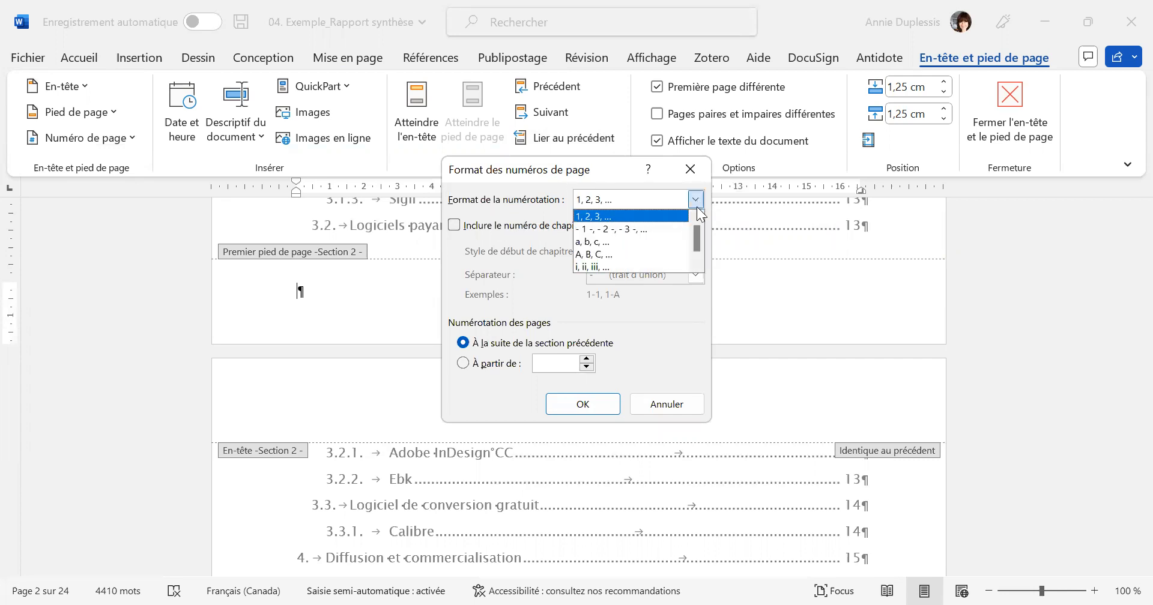
pyautogui.click(697, 265)
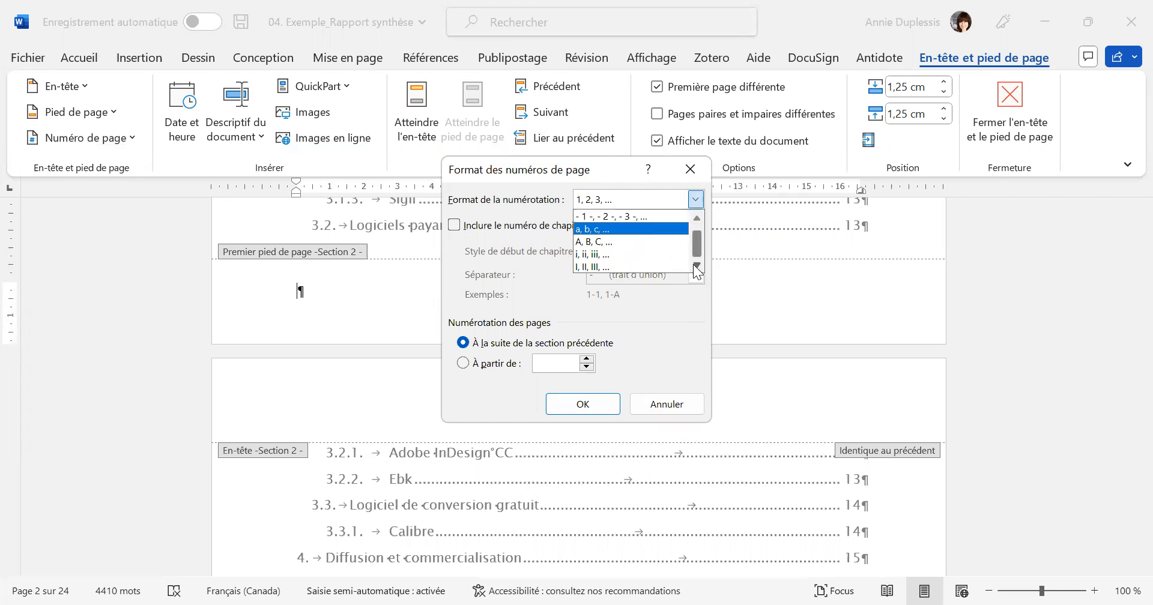
pyautogui.click(588, 255)
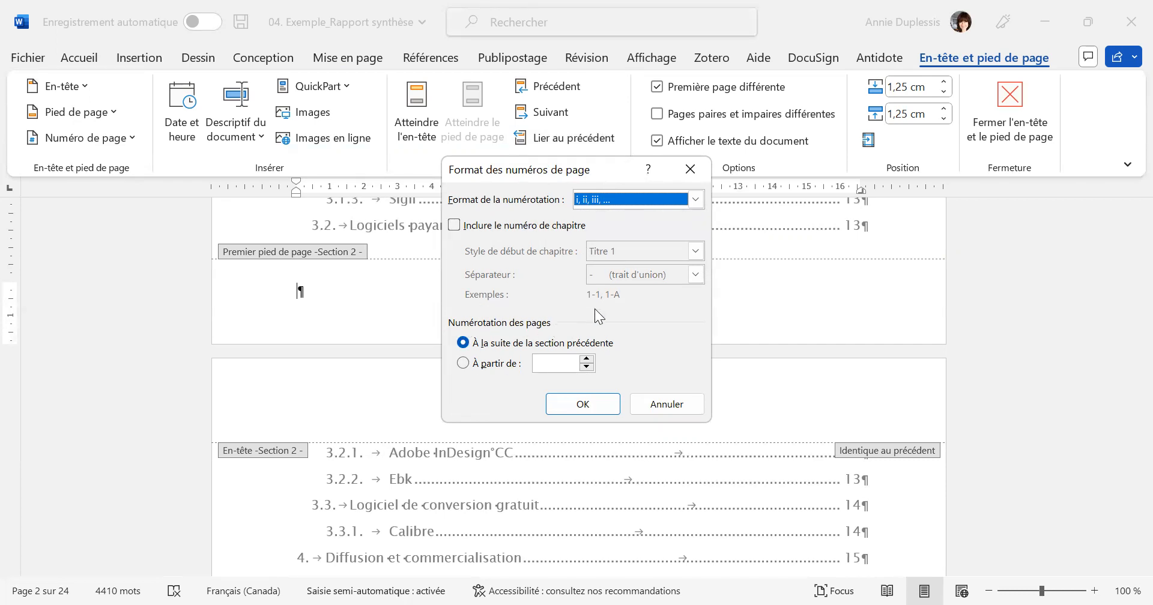
pyautogui.click(463, 364)
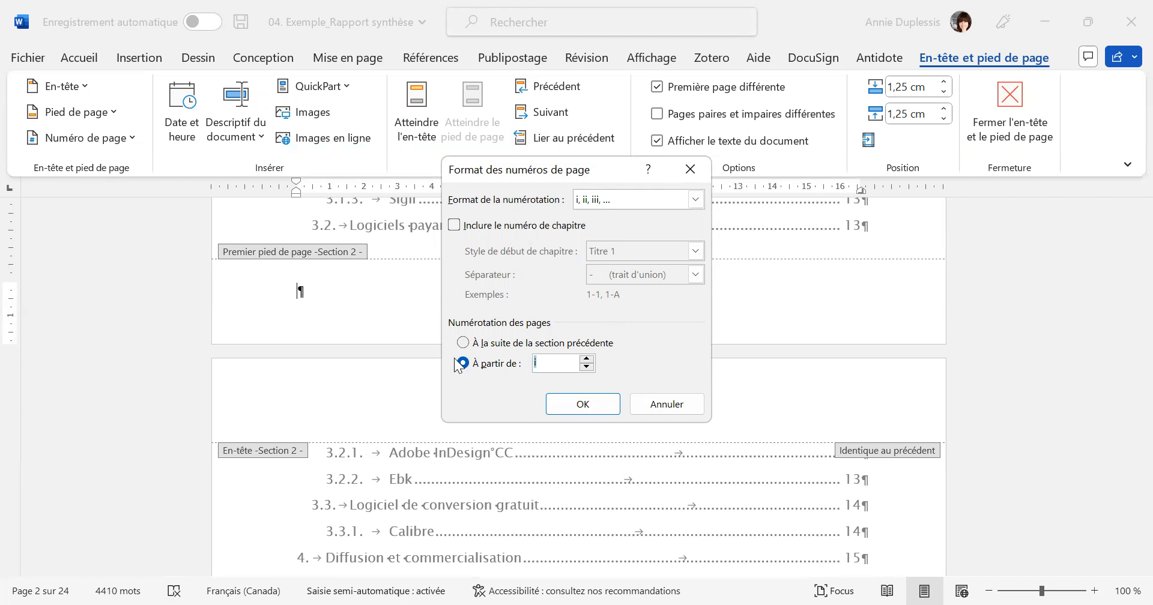
pyautogui.click(463, 344)
pyautogui.click(463, 363)
pyautogui.click(581, 408)
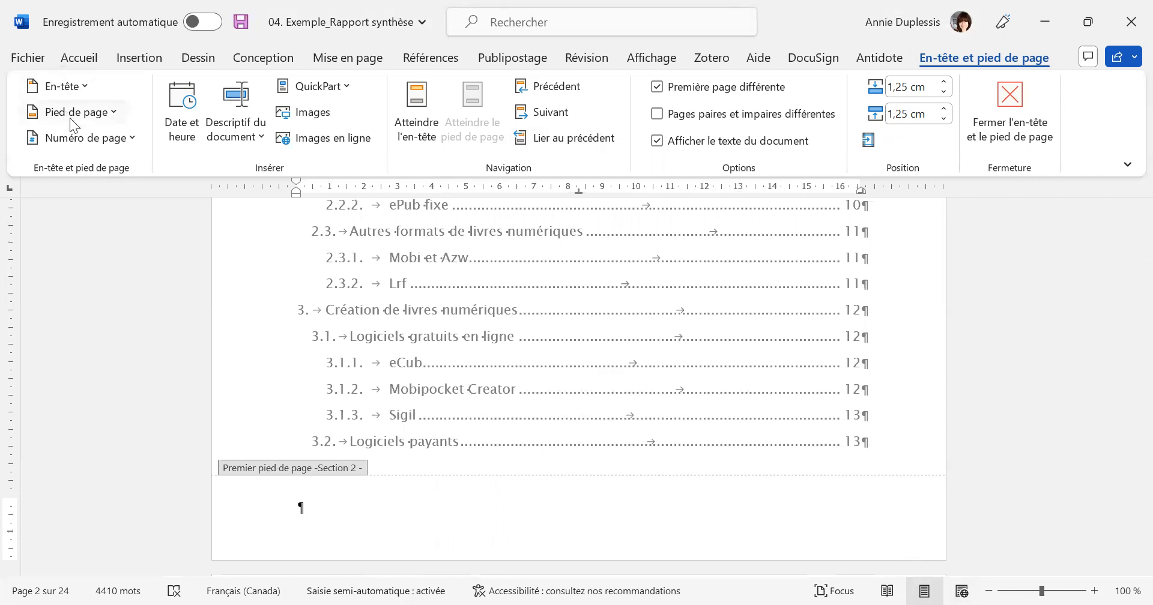
# Insert a bottom-of-page number in the "Numéro normal 3" style in section 2's first-page footer.
pyautogui.click(133, 138)
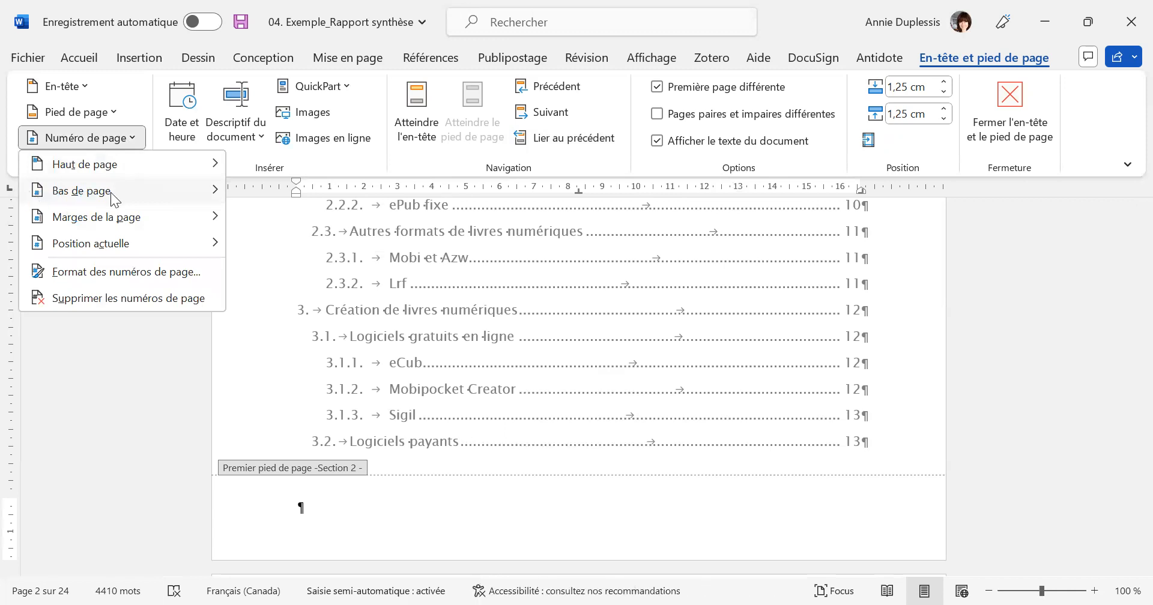
pyautogui.moveTo(110, 191)
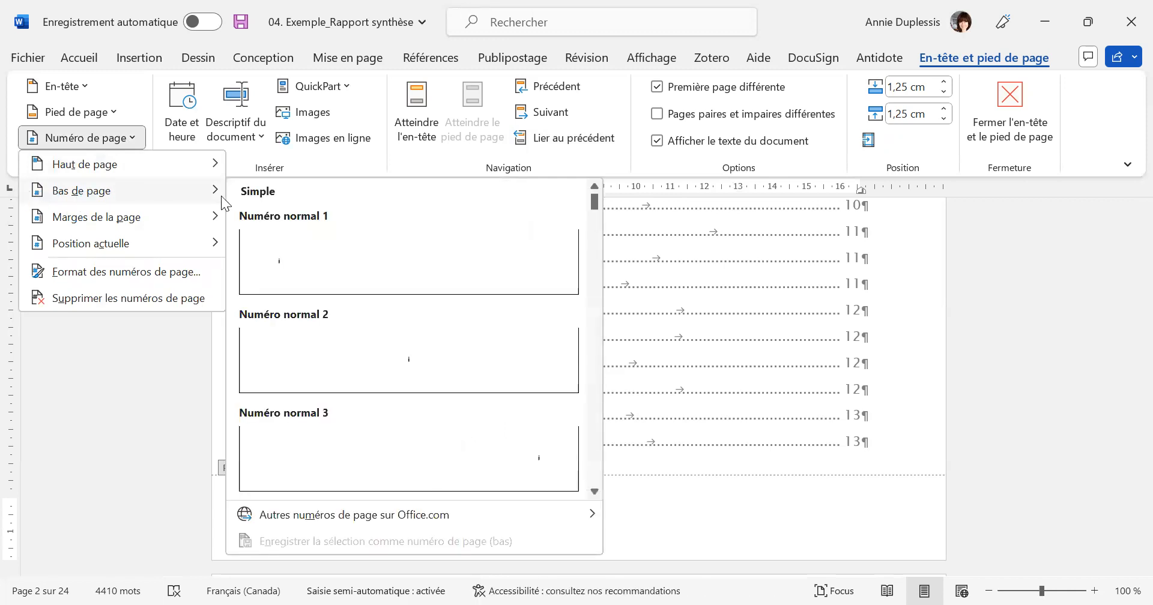
pyautogui.click(529, 469)
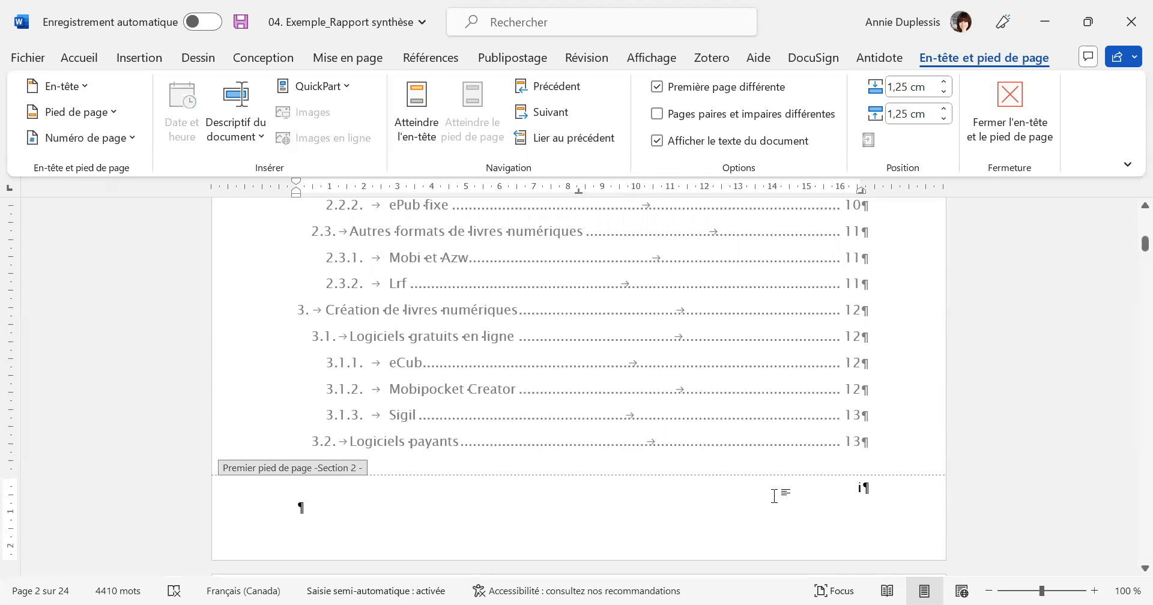
# Check the page numbering in the footers of the cover page and both table of contents pages.
pyautogui.scroll(5, 895, 429)
pyautogui.scroll(3, 895, 429)
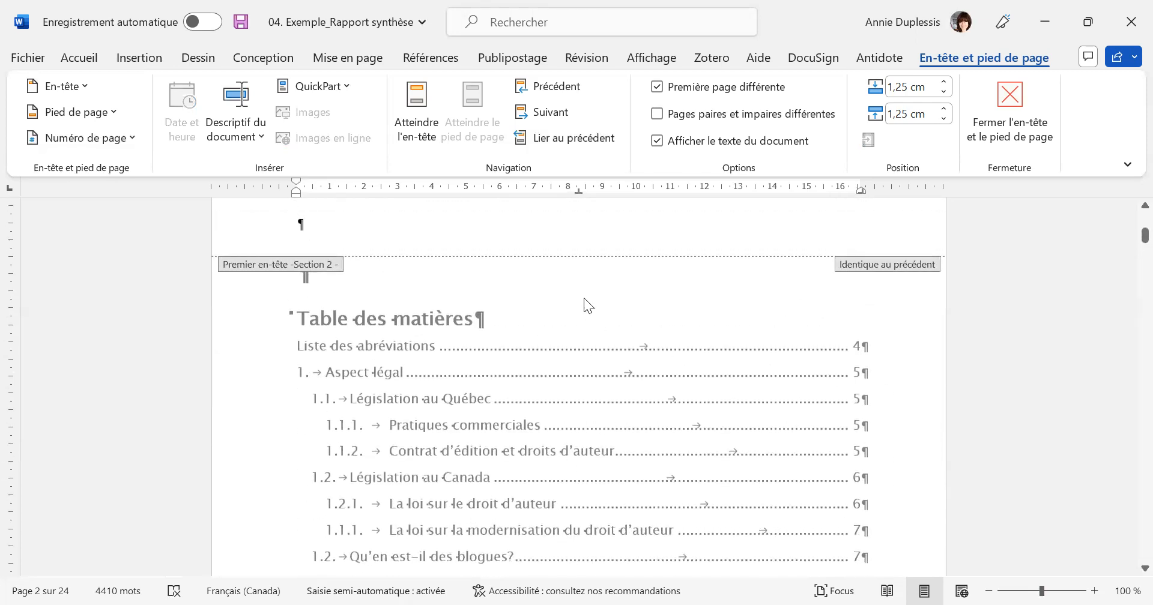
pyautogui.scroll(1, 751, 438)
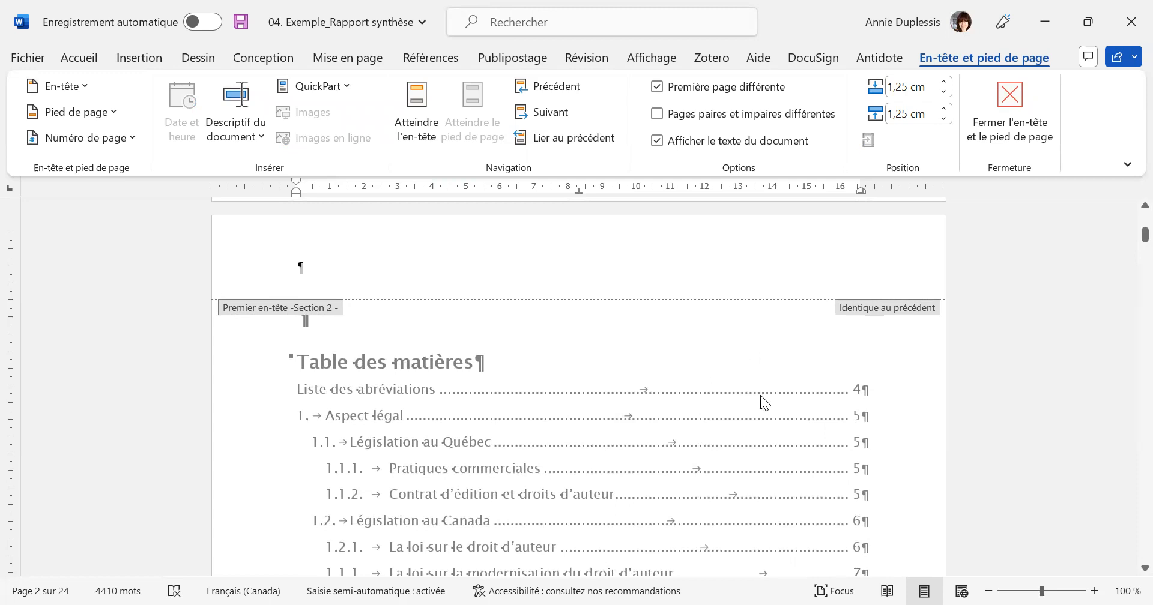
pyautogui.scroll(3, 761, 395)
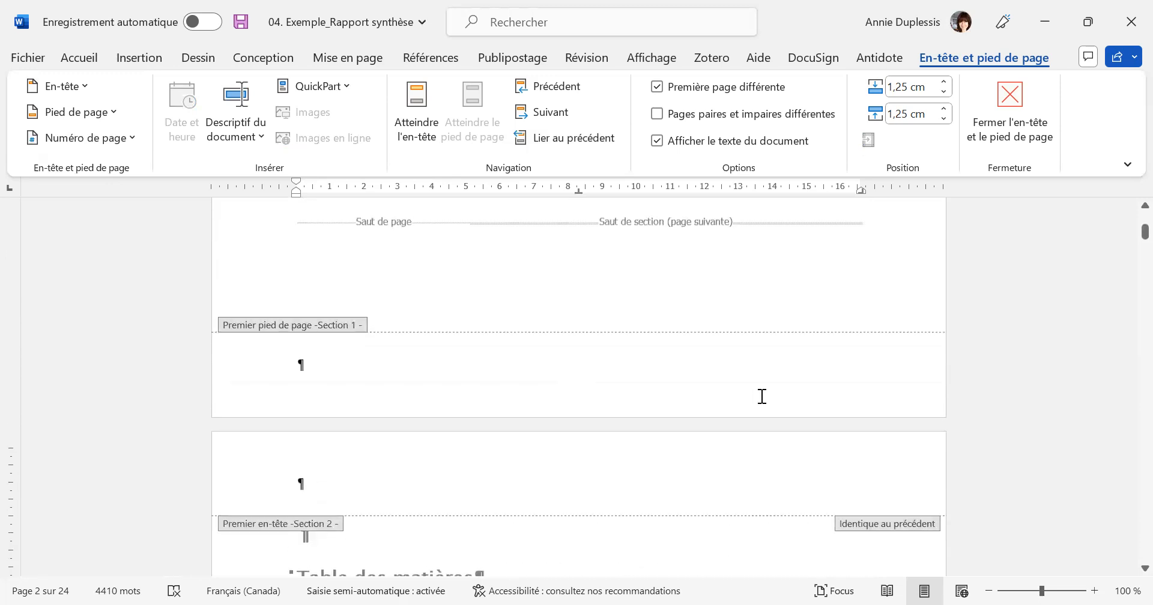
pyautogui.scroll(6, 777, 397)
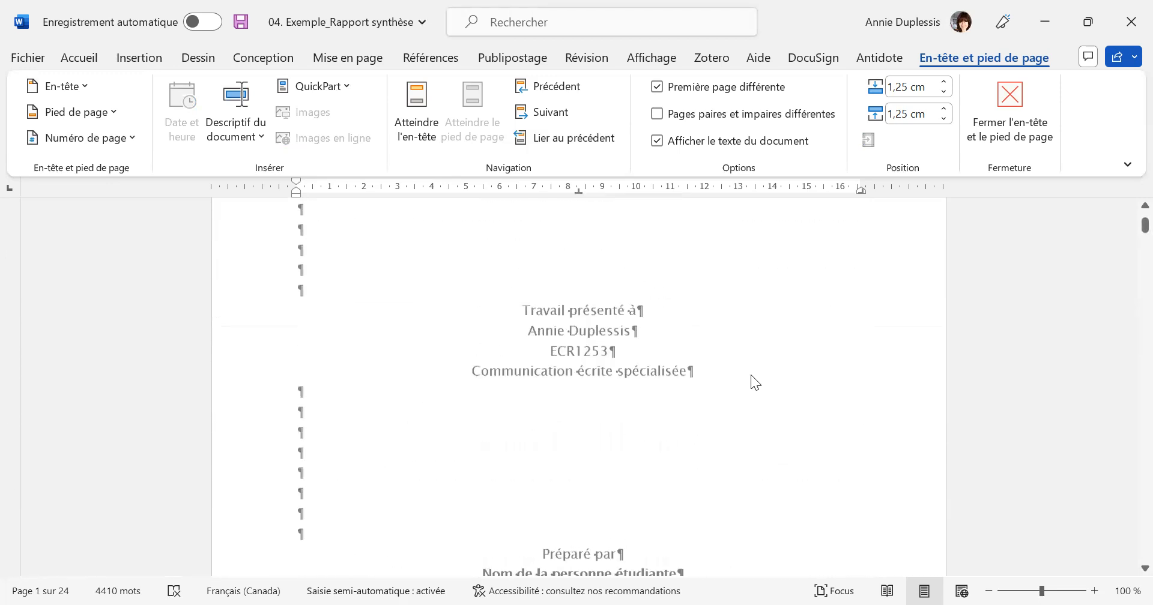
pyautogui.scroll(-5, 751, 390)
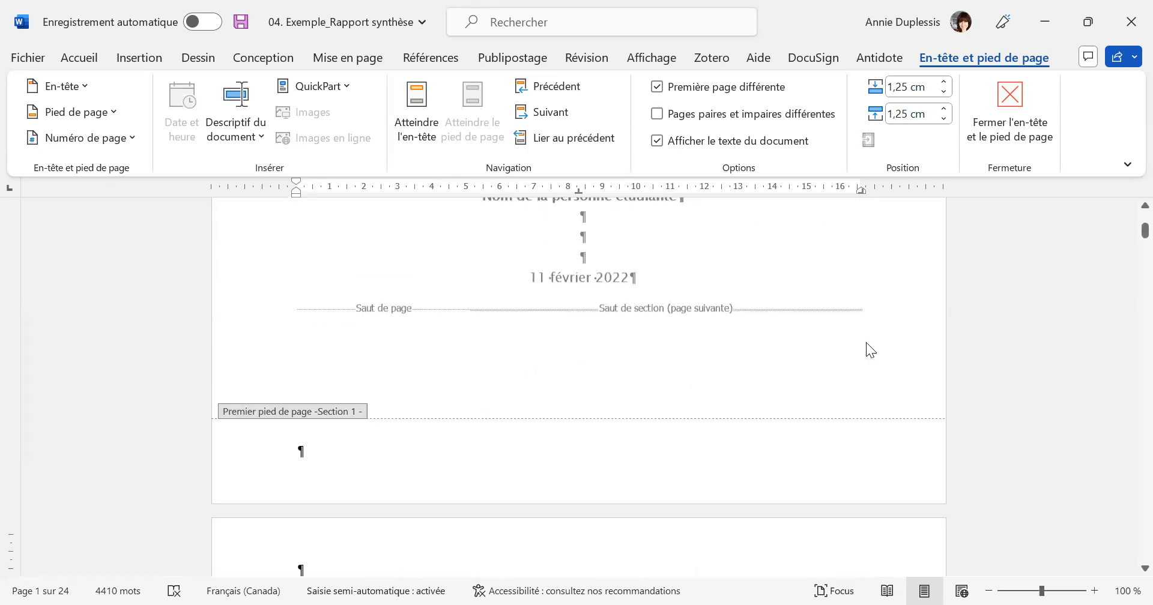
pyautogui.scroll(-4, 738, 336)
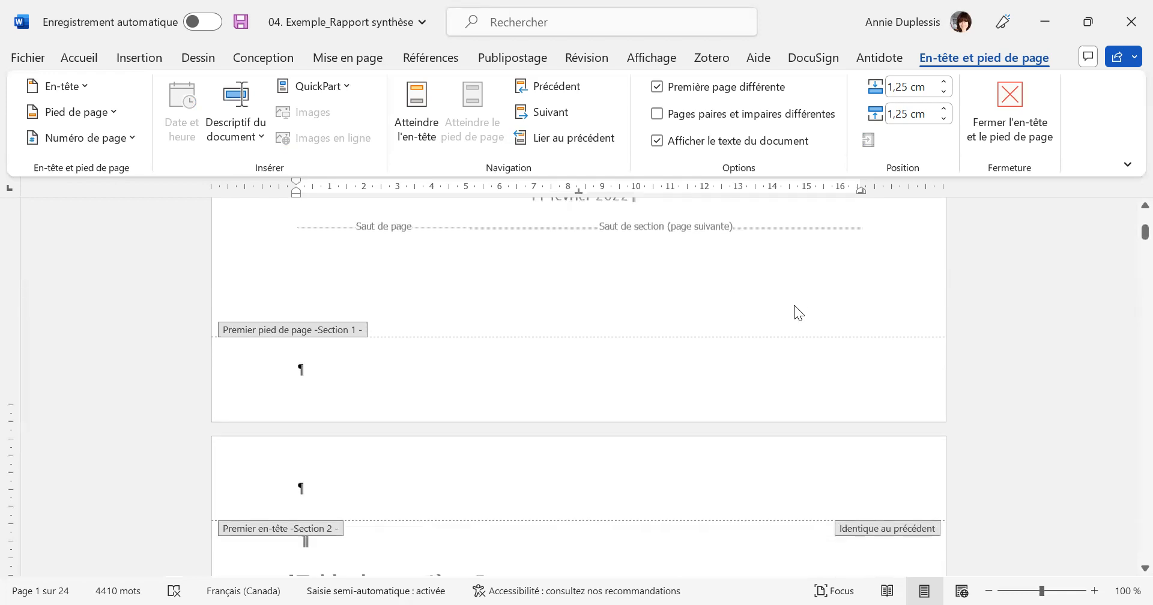
pyautogui.scroll(-1, 614, 409)
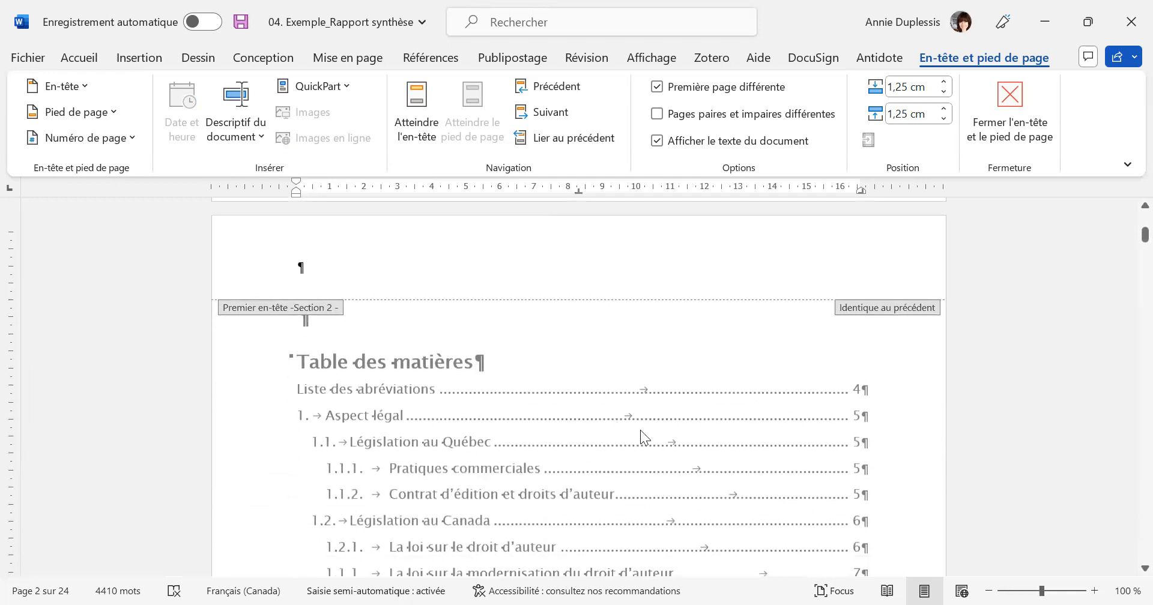
pyautogui.scroll(-2, 606, 377)
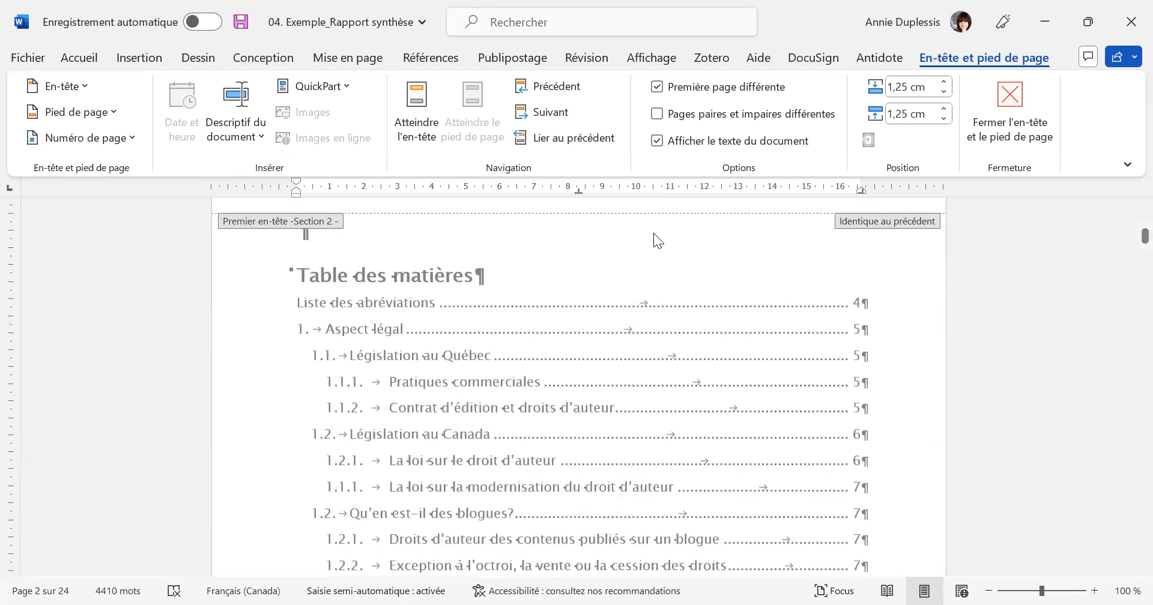
pyautogui.scroll(-5, 683, 311)
pyautogui.scroll(-5, 684, 310)
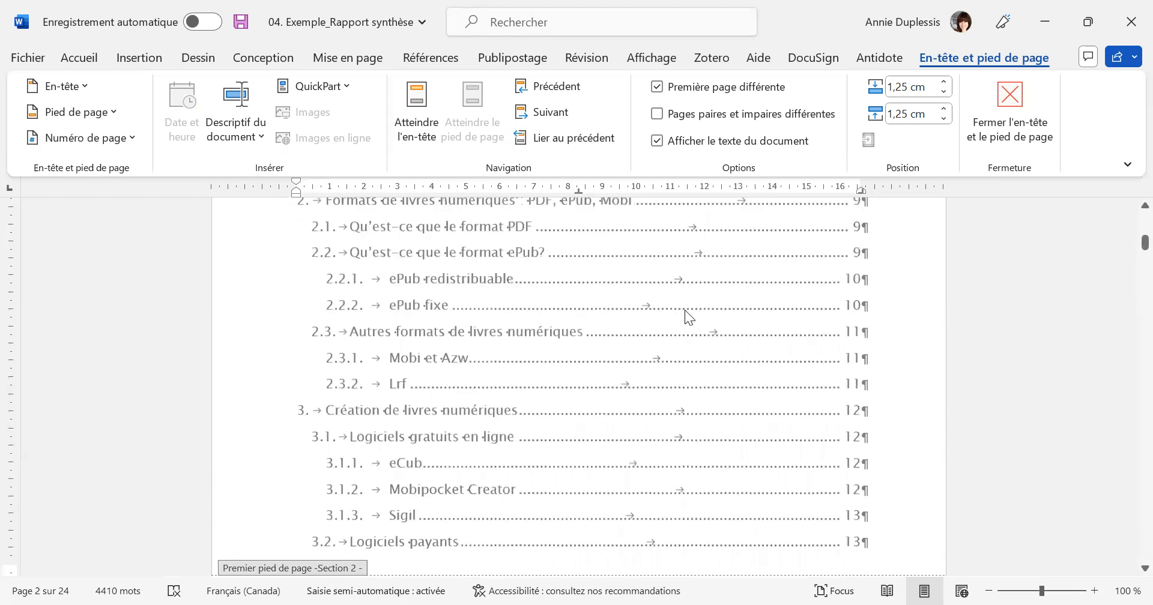
pyautogui.scroll(-3, 893, 422)
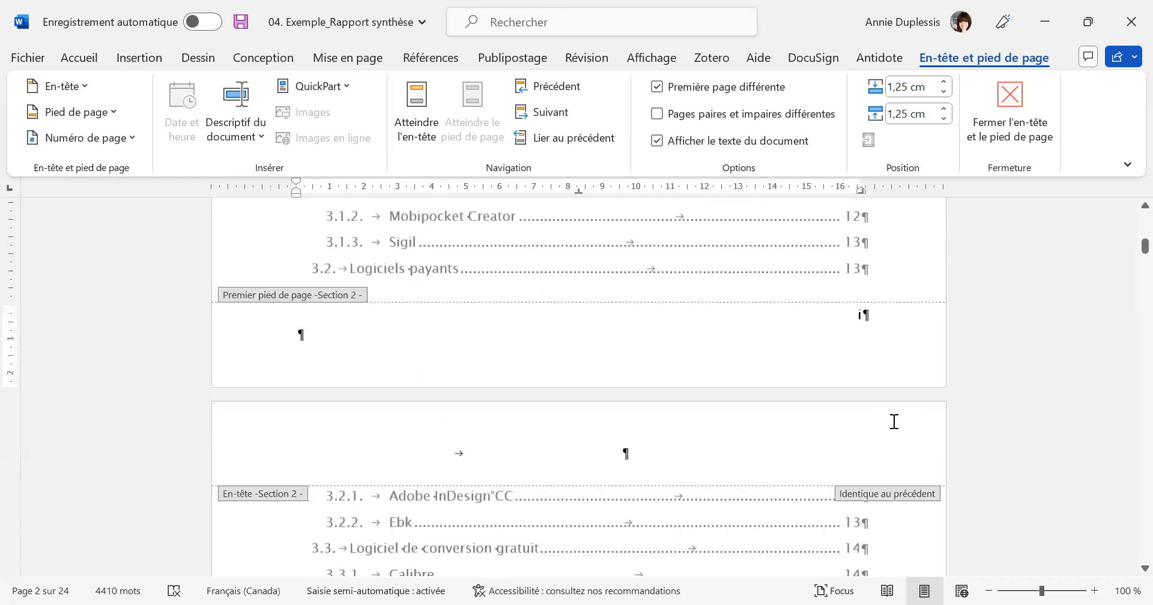
pyautogui.scroll(-3, 818, 366)
pyautogui.scroll(-10, 820, 364)
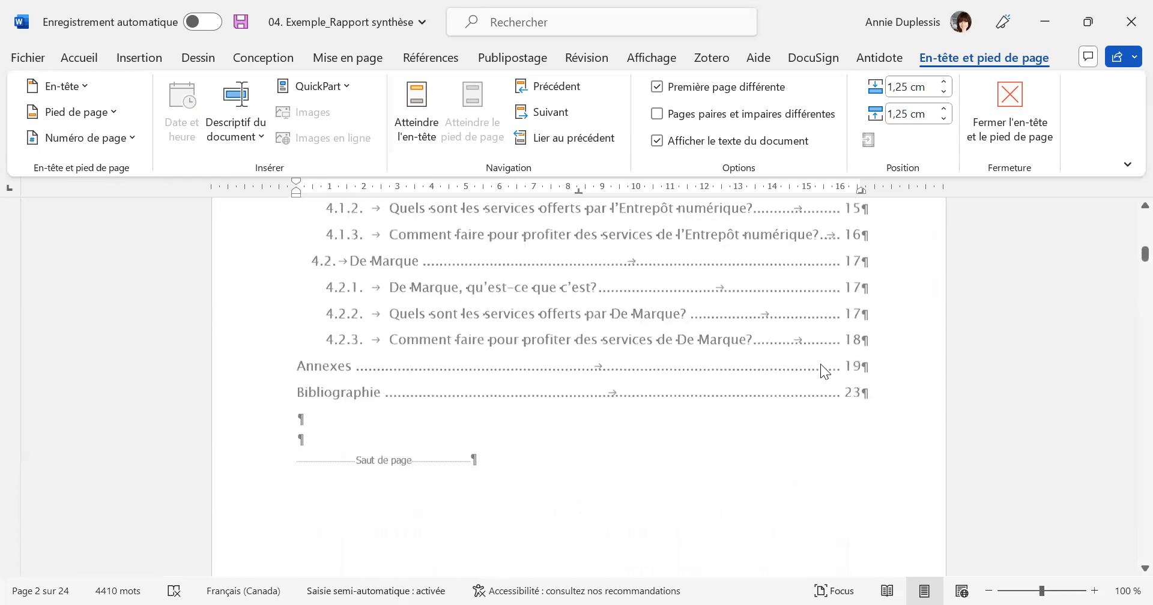
pyautogui.scroll(-1, 860, 387)
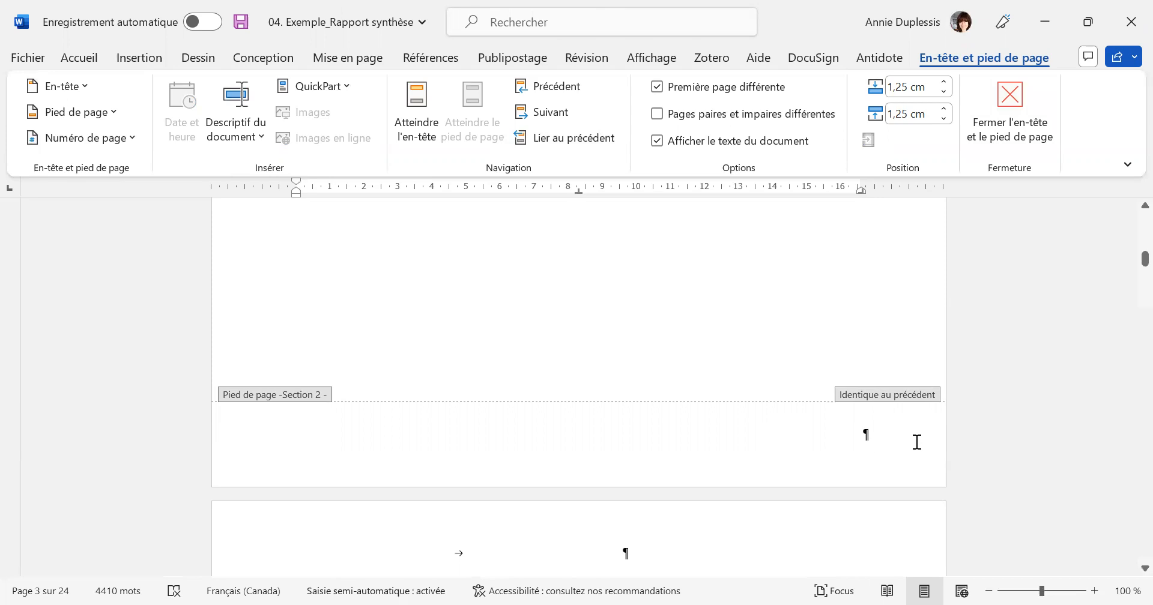
# Insert a "Numéro normal 3" bottom-of-page number in section 2's regular footer, on the second page of the table of contents.
pyautogui.click(851, 435)
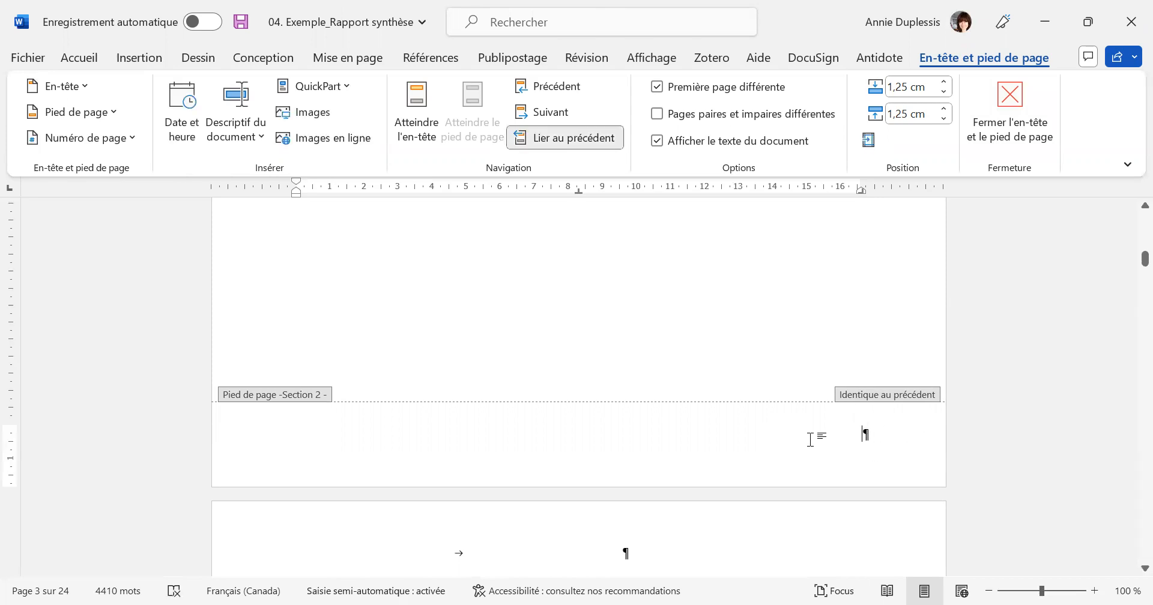
pyautogui.scroll(10, 835, 372)
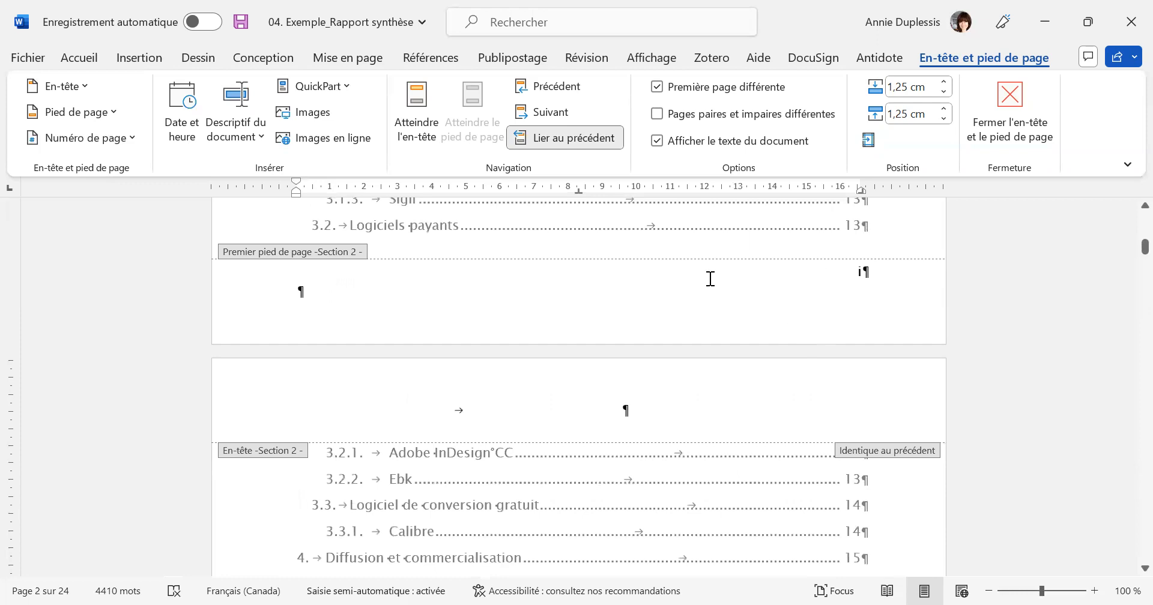
pyautogui.scroll(-10, 746, 362)
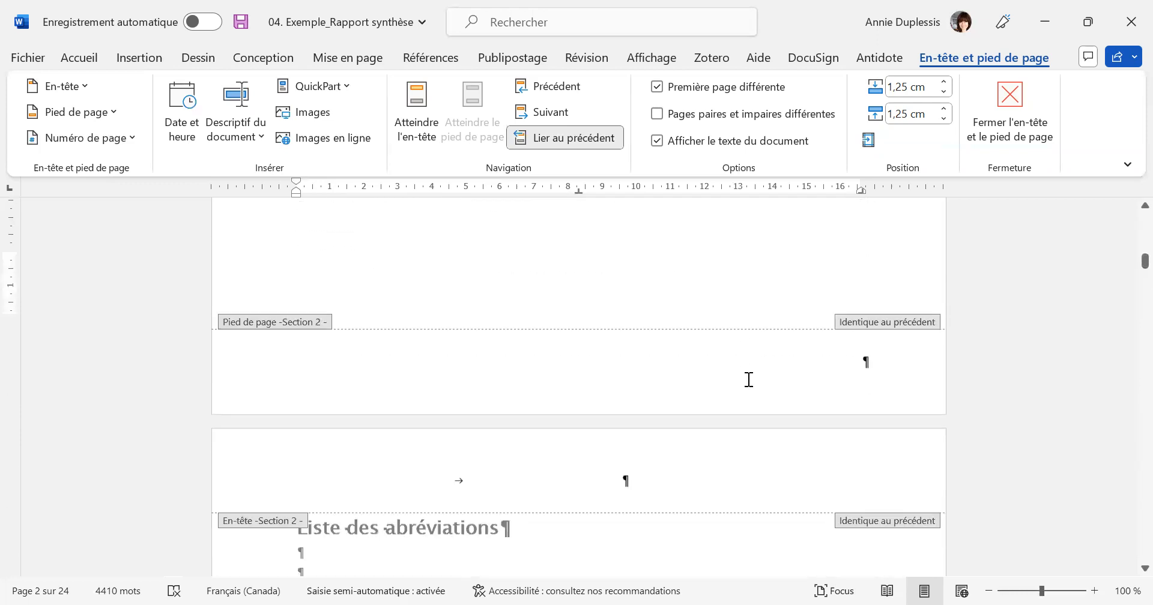
pyautogui.scroll(-3, 748, 379)
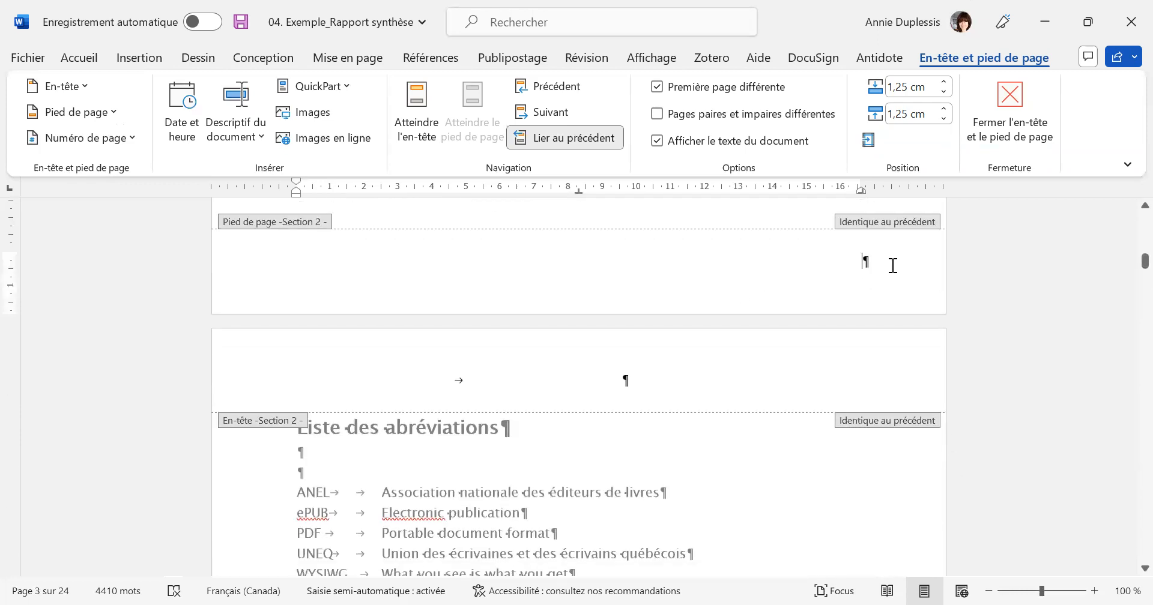
pyautogui.click(862, 259)
pyautogui.click(133, 141)
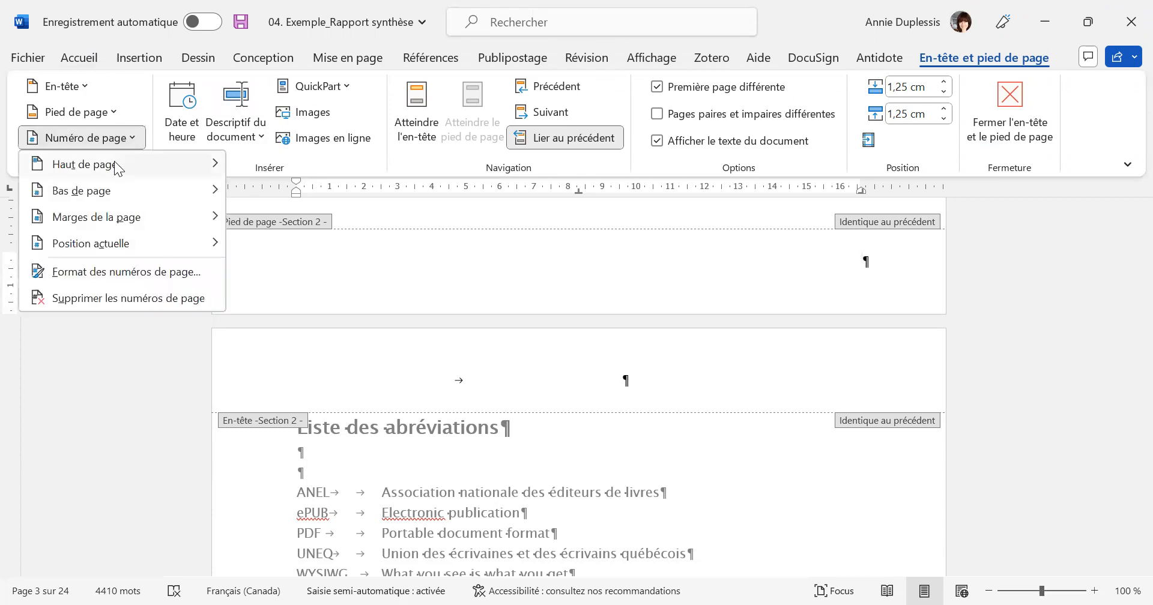
pyautogui.moveTo(109, 194)
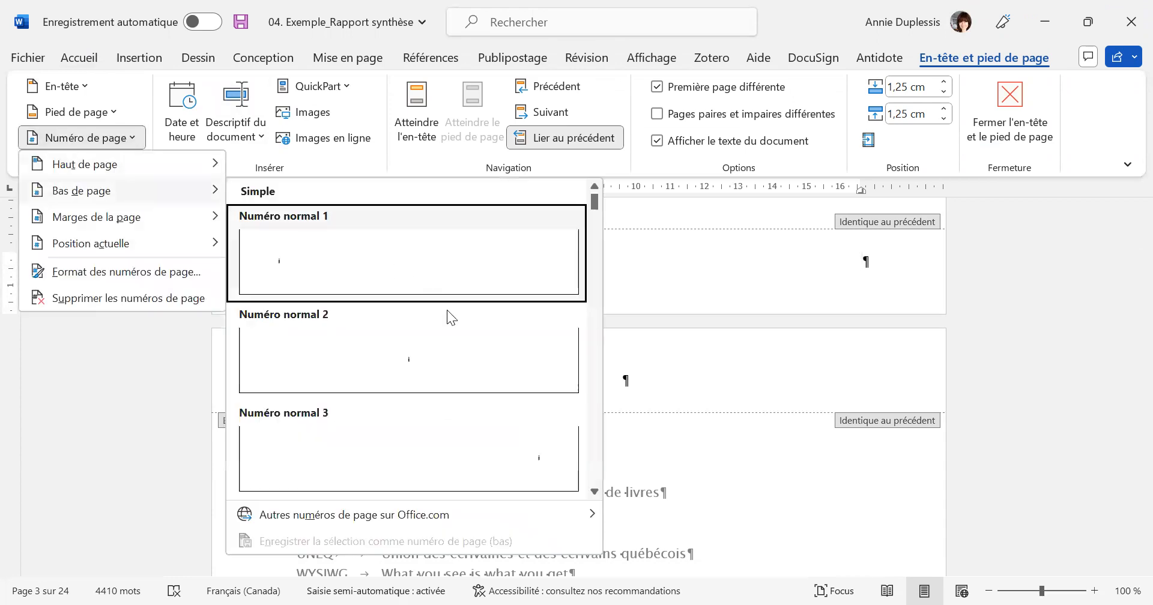
pyautogui.click(524, 456)
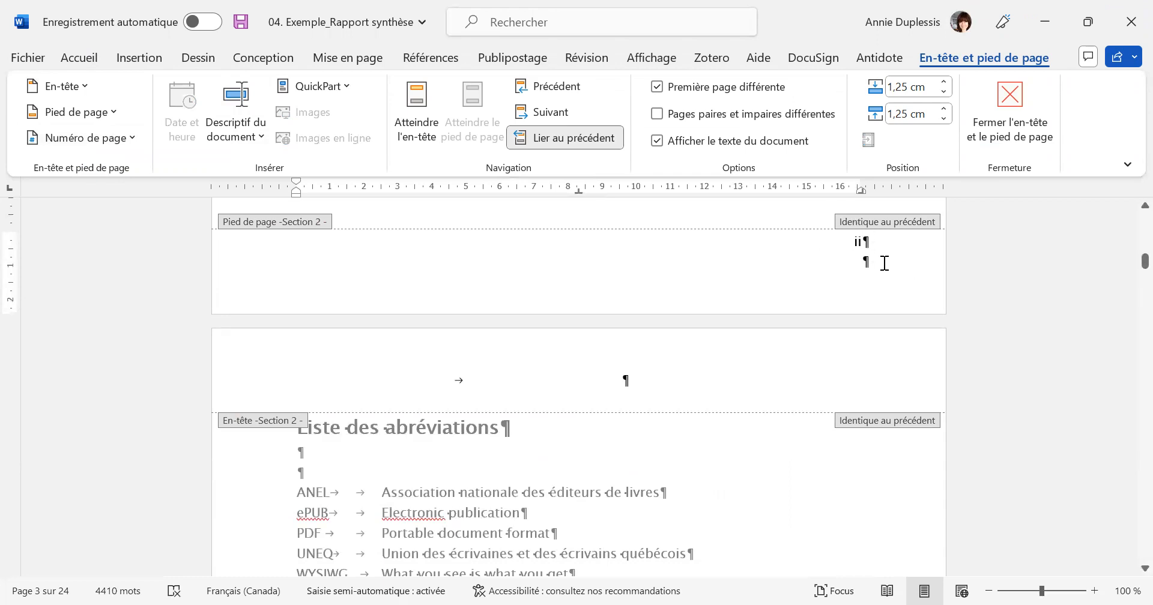
# Review the footer numbering from the cover page through the "Liste des abréviations" page, up to the start of section 3.
pyautogui.scroll(15, 889, 267)
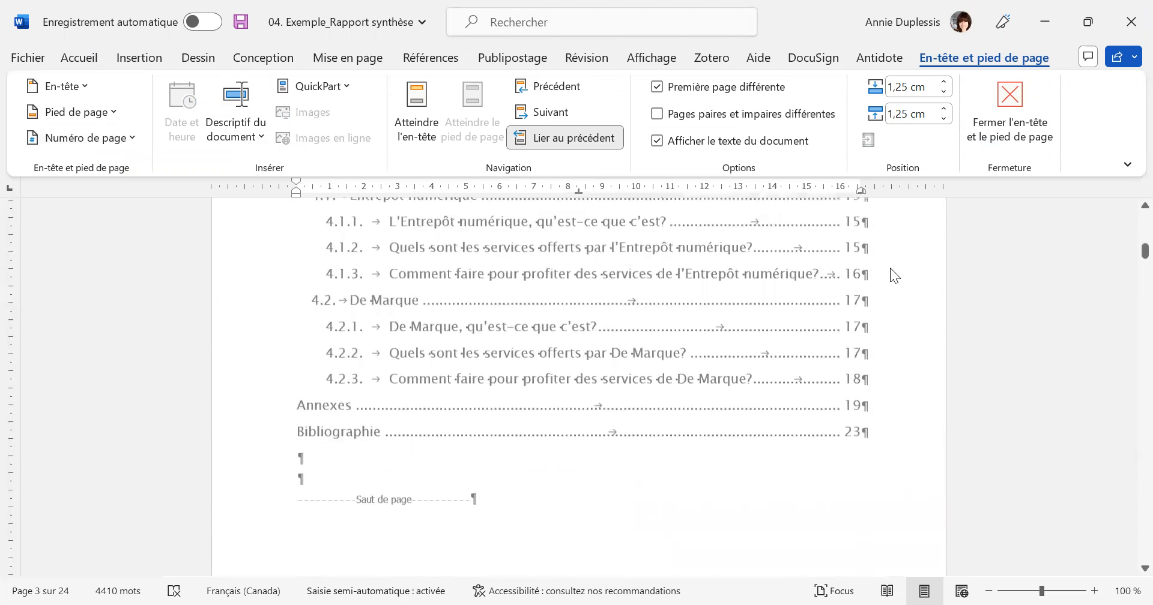
pyautogui.scroll(15, 892, 269)
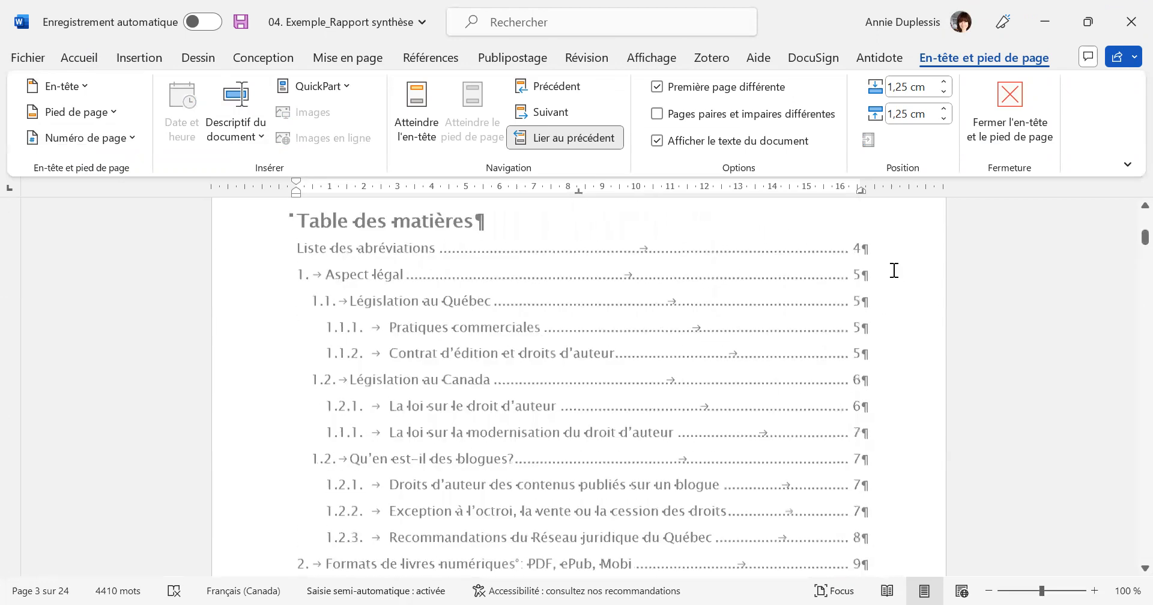
pyautogui.scroll(5, 892, 269)
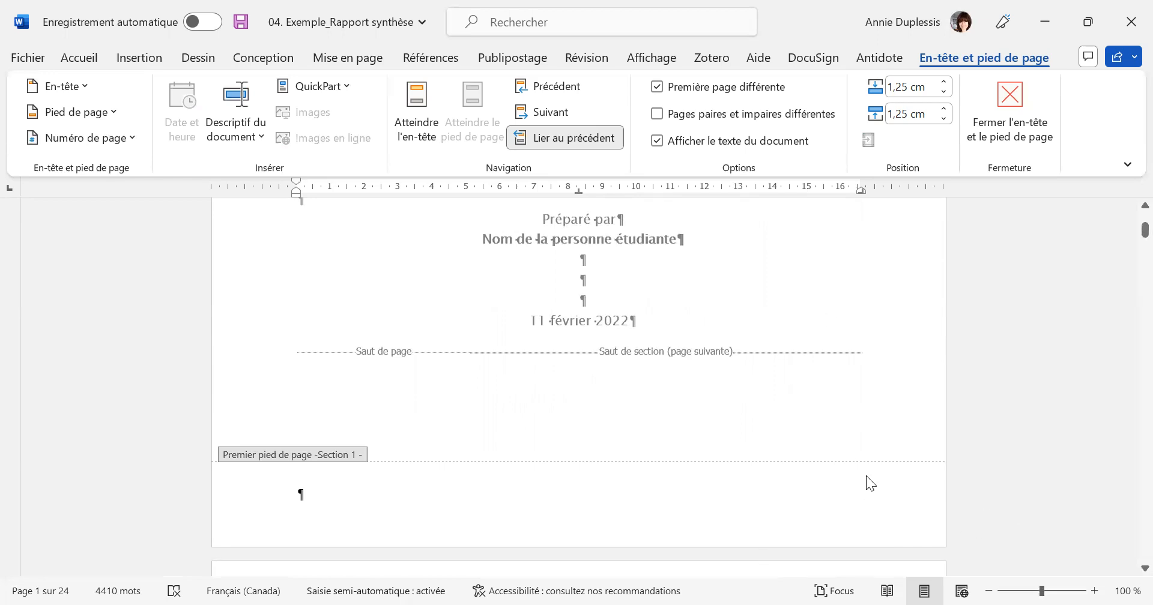
pyautogui.scroll(-15, 865, 476)
pyautogui.scroll(-10, 853, 431)
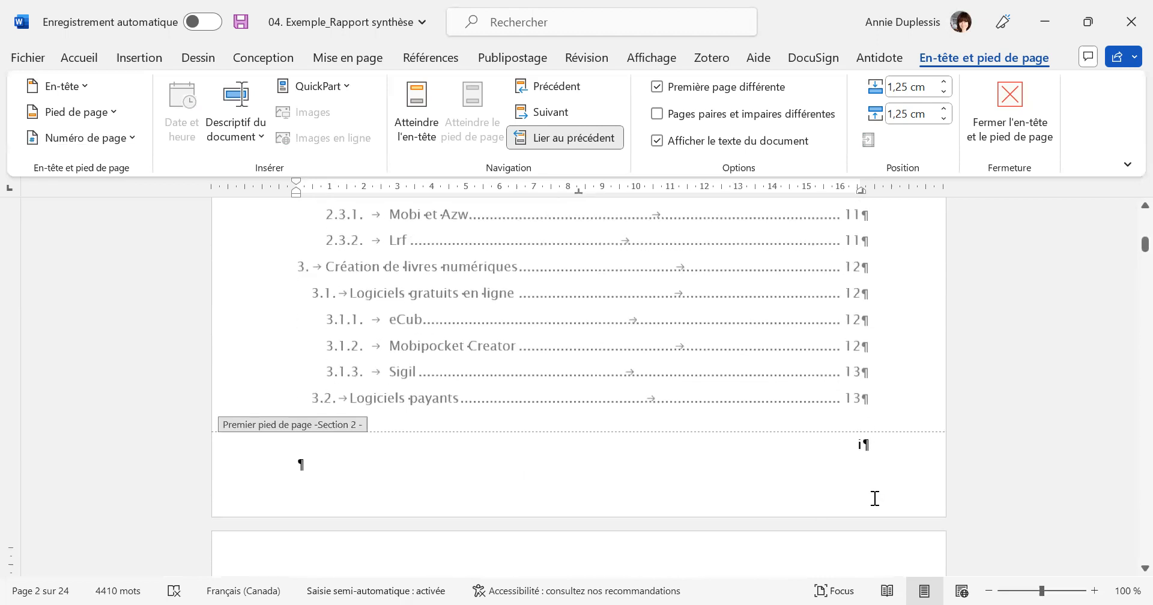
pyautogui.scroll(-12, 867, 468)
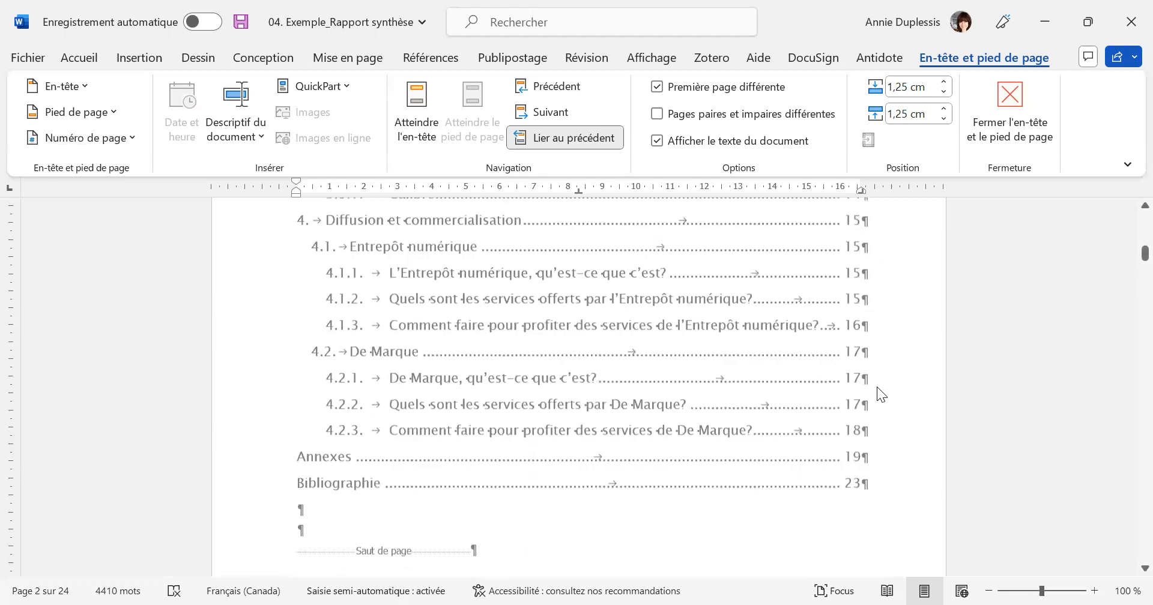
pyautogui.scroll(-6, 877, 387)
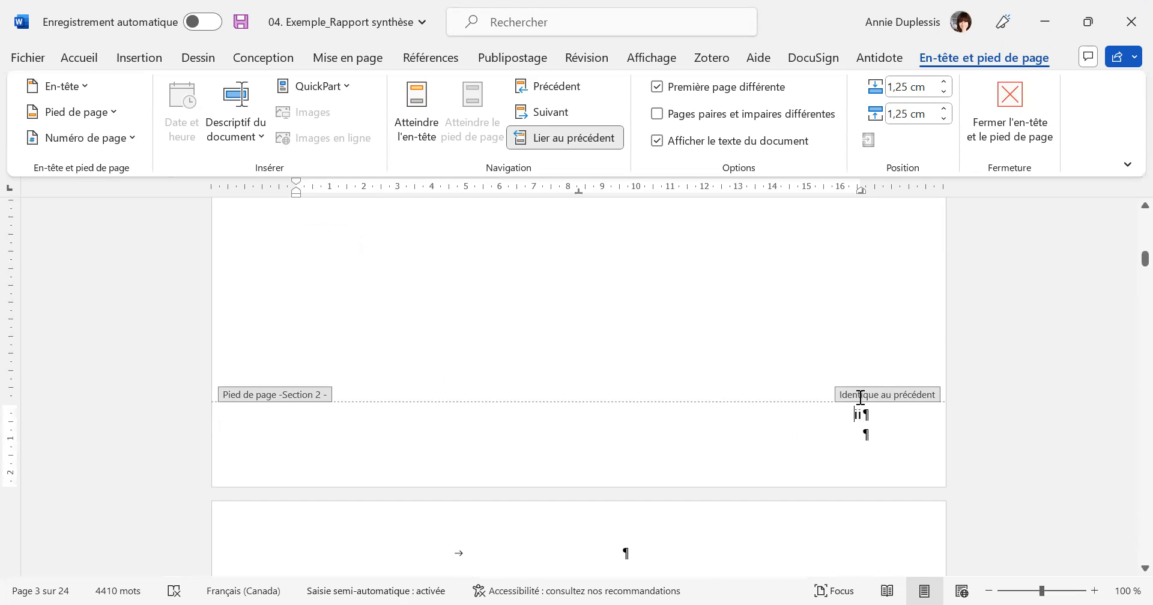
pyautogui.scroll(-10, 862, 413)
pyautogui.scroll(-5, 858, 405)
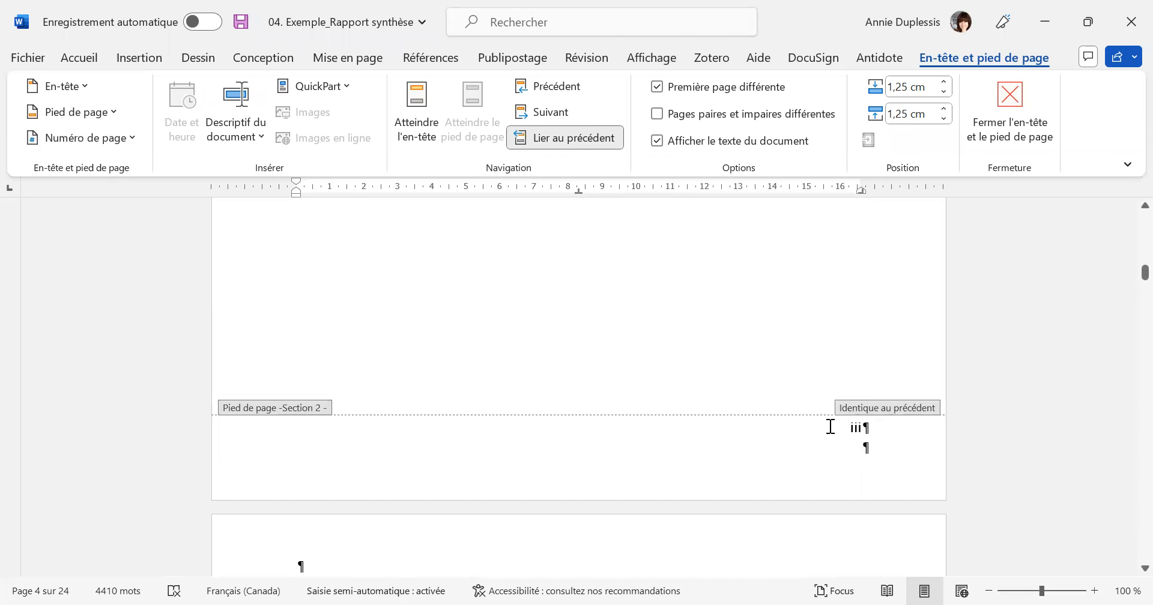
pyautogui.scroll(-3, 788, 359)
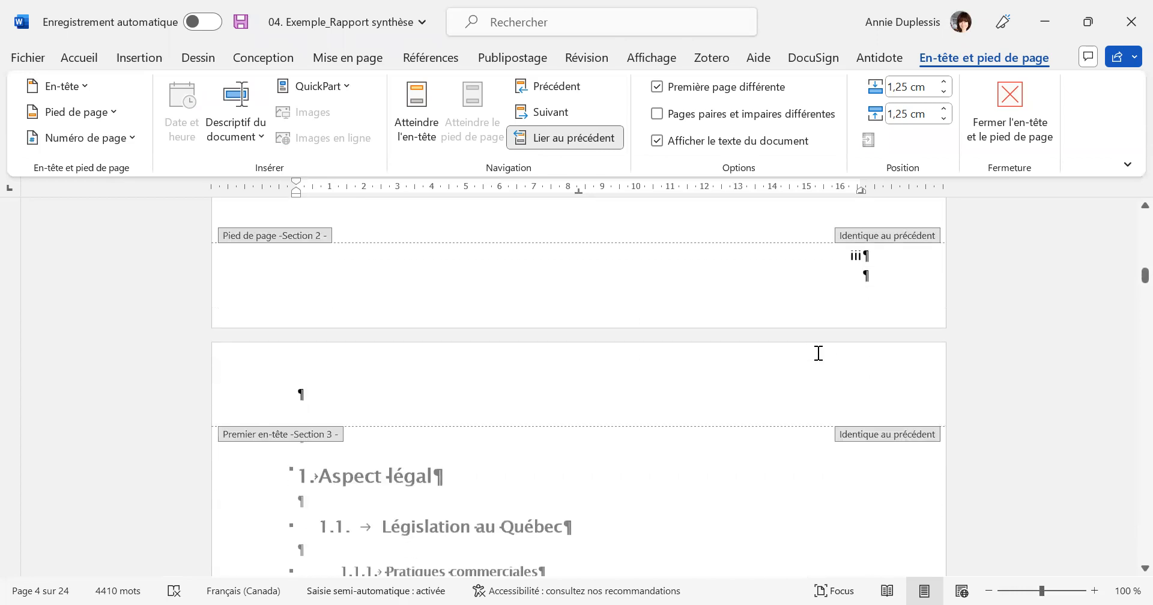
# Examine the page numbers in the first-page and regular footers of section 3, starting at the "Aspect légal" chapter.
pyautogui.scroll(6, 838, 337)
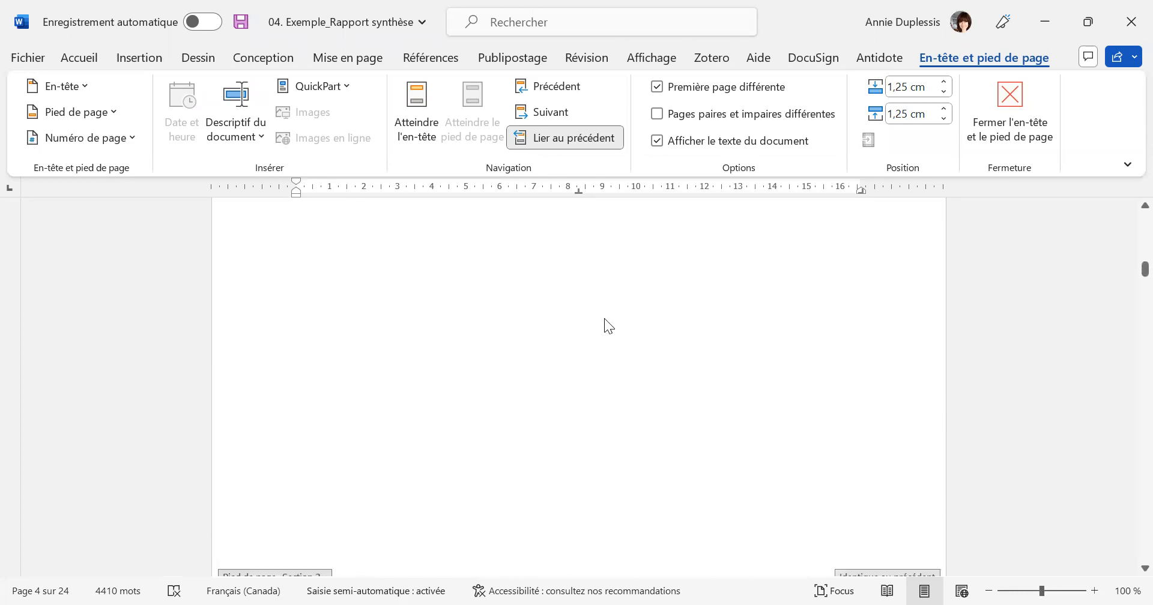
pyautogui.scroll(1, 398, 282)
pyautogui.scroll(-8, 631, 302)
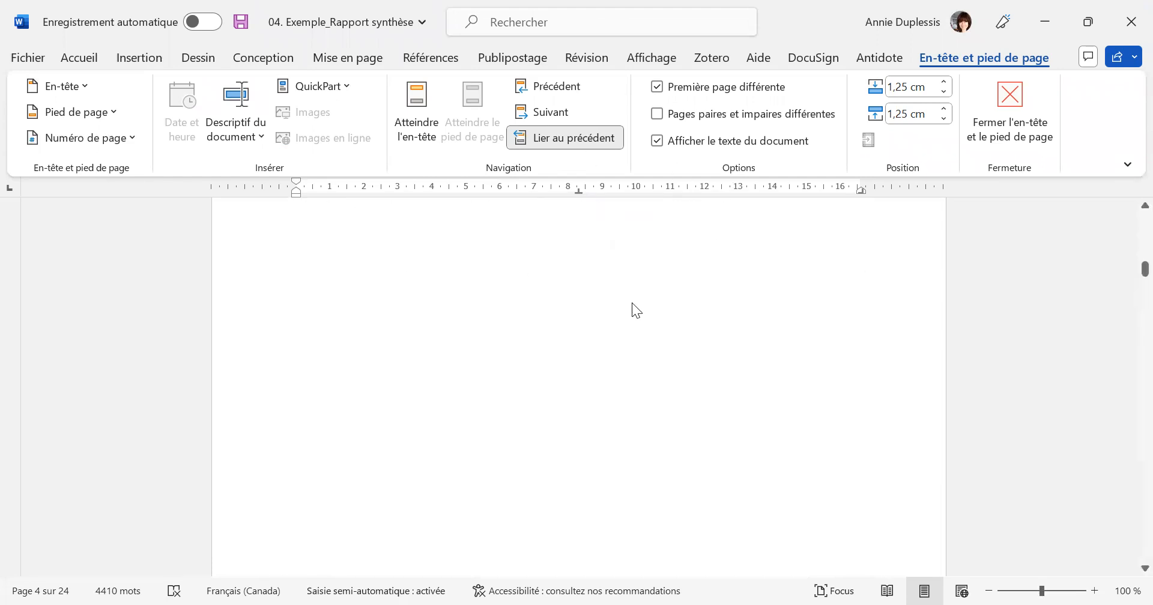
pyautogui.scroll(-10, 758, 366)
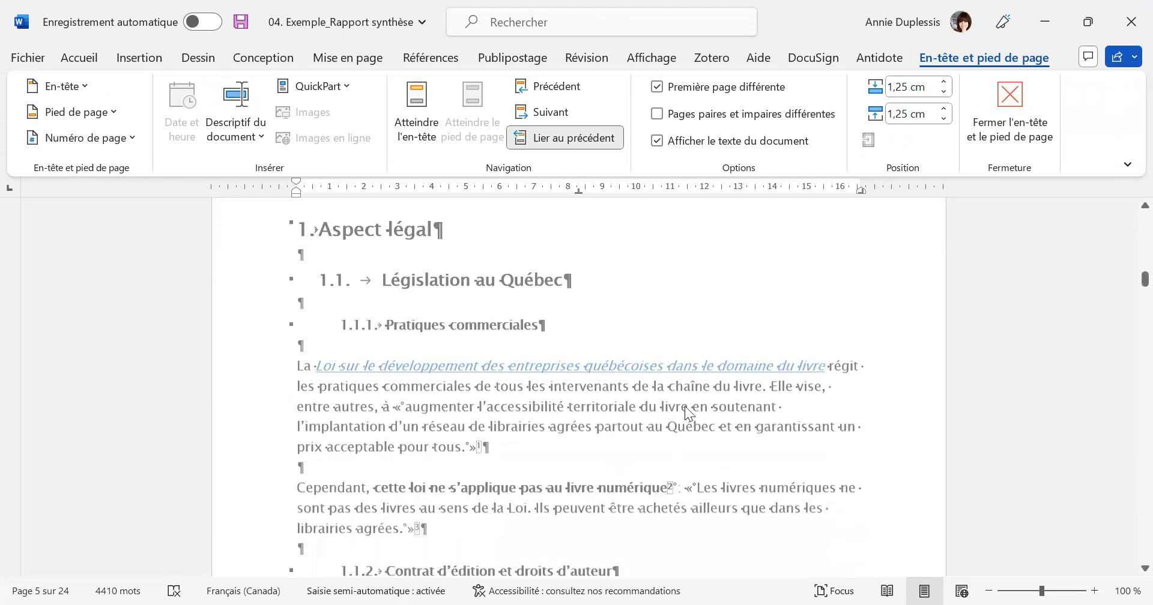
pyautogui.scroll(-4, 711, 425)
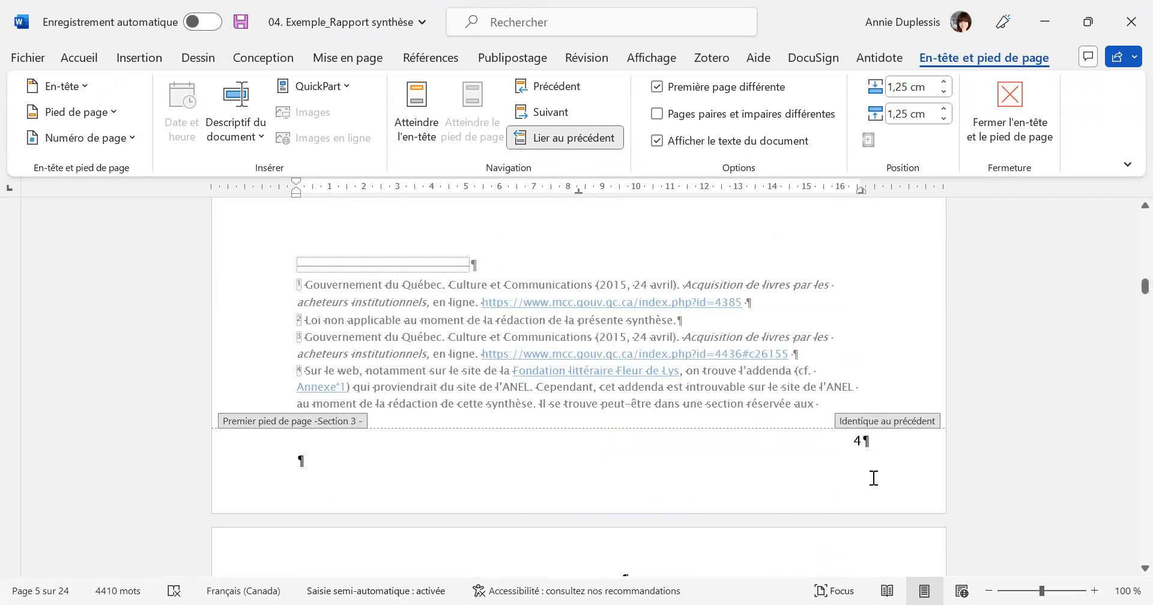
pyautogui.scroll(-11, 820, 447)
pyautogui.scroll(-10, 815, 444)
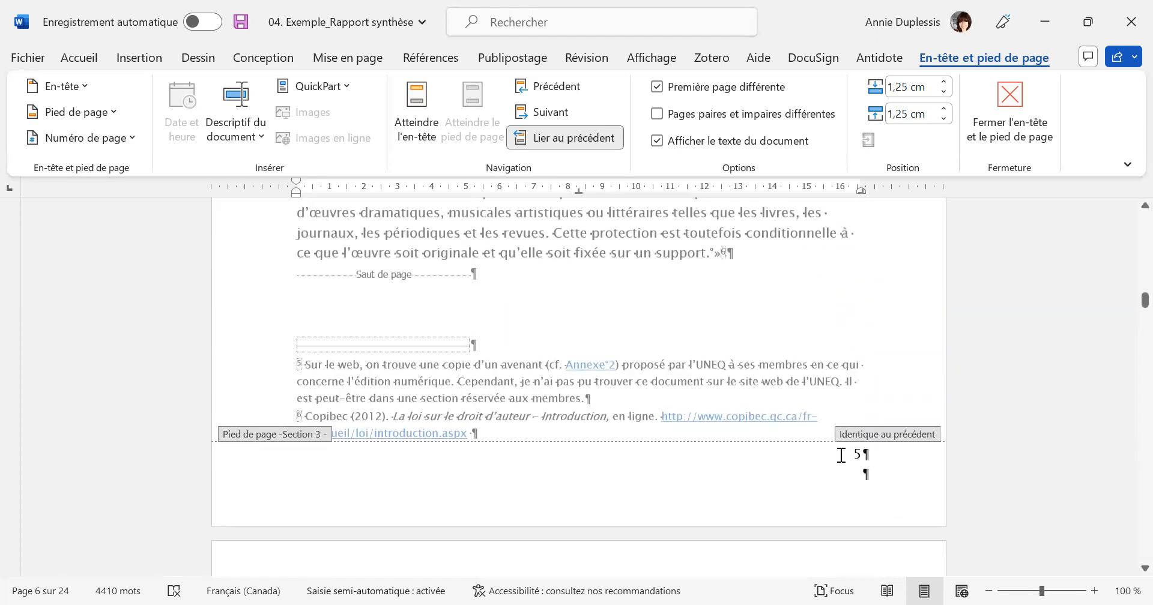
# Review the footer page numbers from the "Aspect légal" chapter through the later chapters and into the appendices.
pyautogui.scroll(-4, 841, 455)
pyautogui.scroll(-13, 709, 399)
pyautogui.scroll(-10, 721, 407)
pyautogui.scroll(-18, 856, 445)
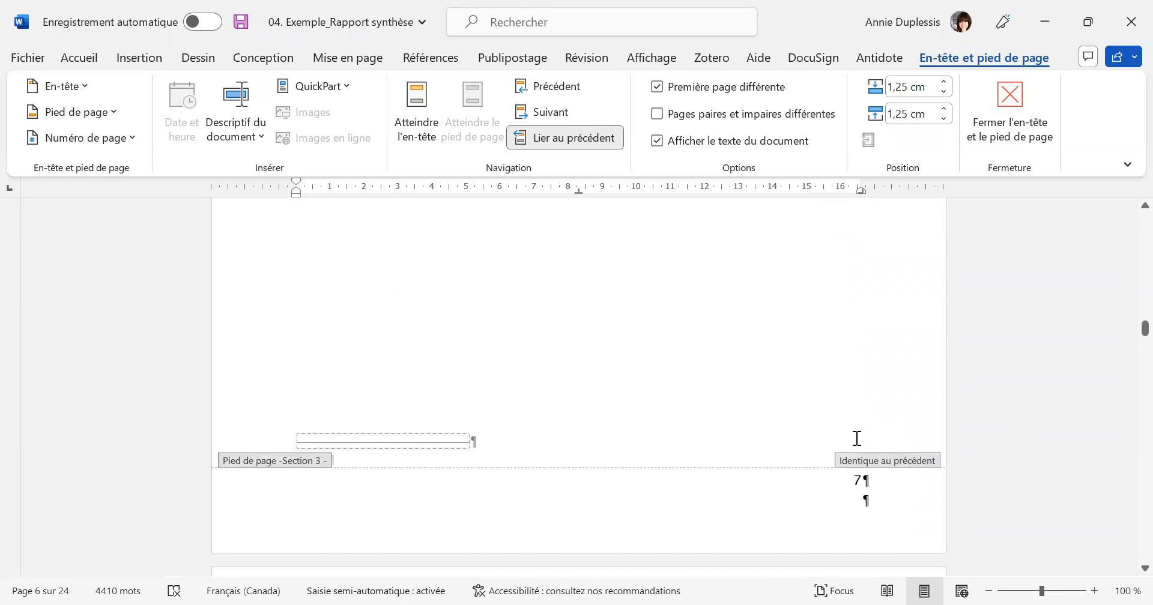
pyautogui.scroll(-9, 874, 419)
pyautogui.scroll(-12, 839, 430)
pyautogui.scroll(-10, 841, 426)
pyautogui.scroll(-12, 843, 426)
pyautogui.scroll(-12, 924, 480)
pyautogui.scroll(-12, 923, 482)
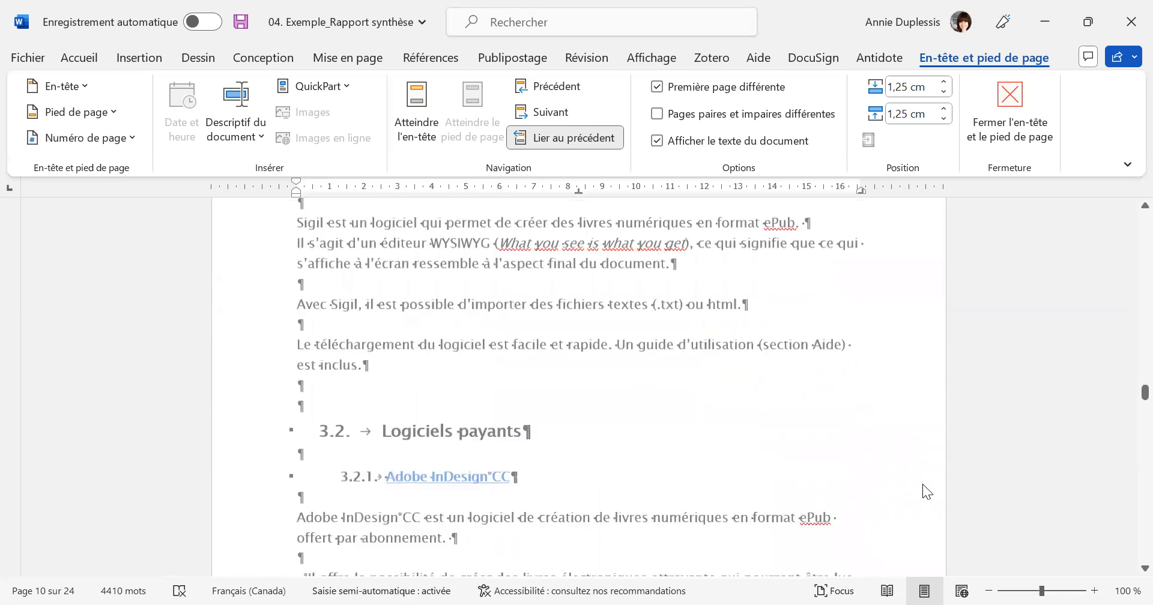
pyautogui.scroll(-12, 922, 484)
pyautogui.scroll(-12, 922, 492)
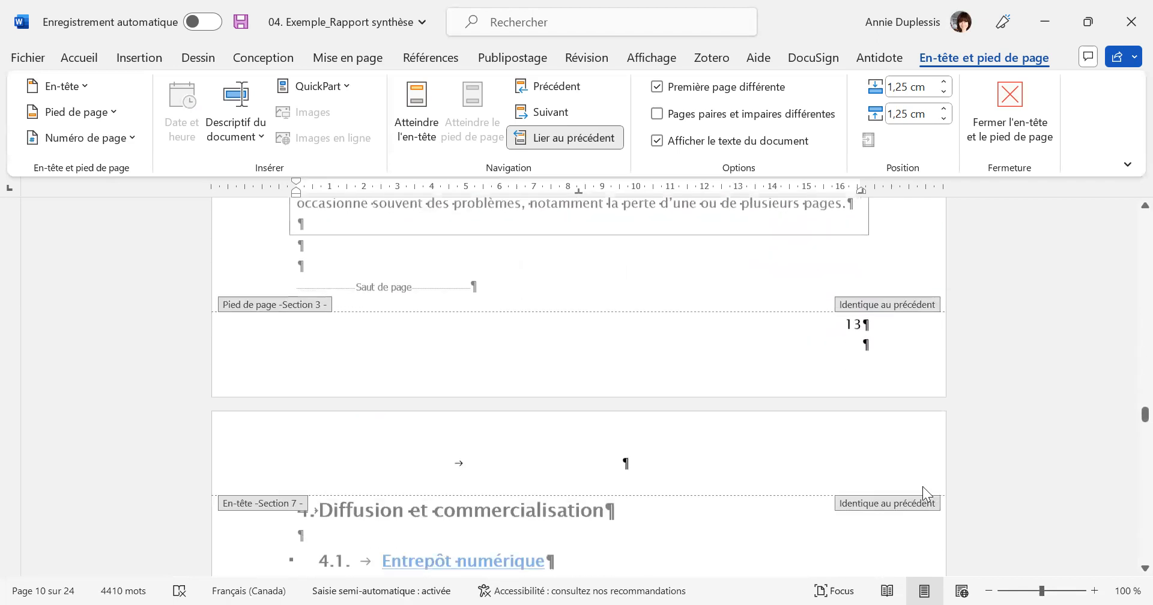
pyautogui.scroll(-12, 922, 489)
pyautogui.scroll(-10, 922, 486)
pyautogui.scroll(-12, 922, 494)
pyautogui.scroll(-12, 922, 494)
pyautogui.scroll(-12, 921, 487)
pyautogui.scroll(-5, 921, 486)
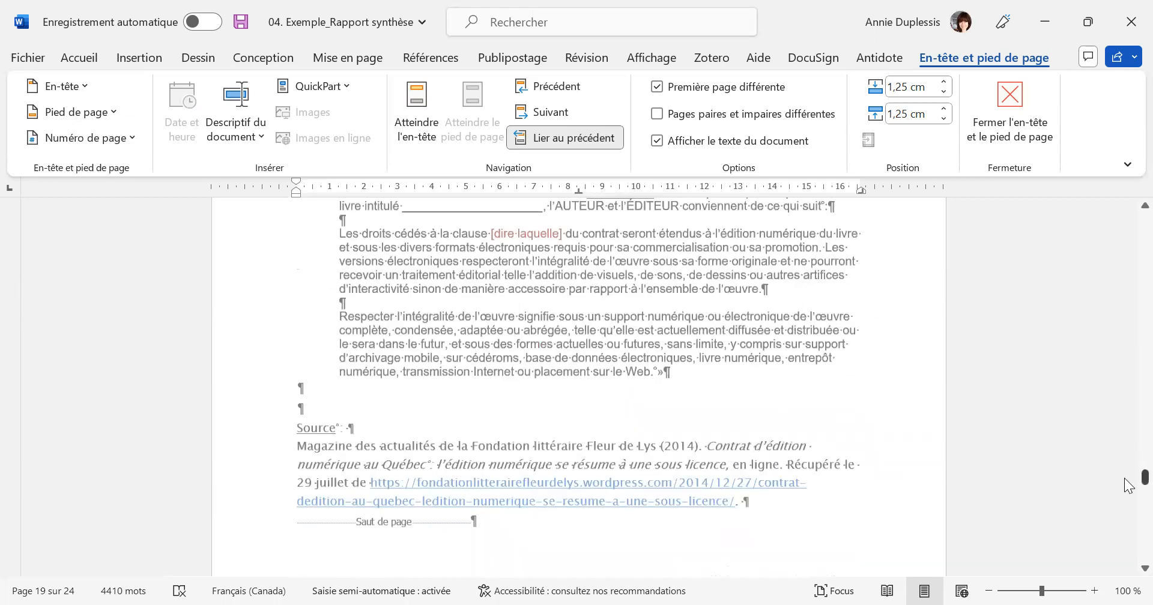
# Return to the start of the report and examine the page numbers listed in the table of contents.
pyautogui.moveTo(1129, 485); pyautogui.dragTo(1129, 221)
pyautogui.scroll(-8, 715, 409)
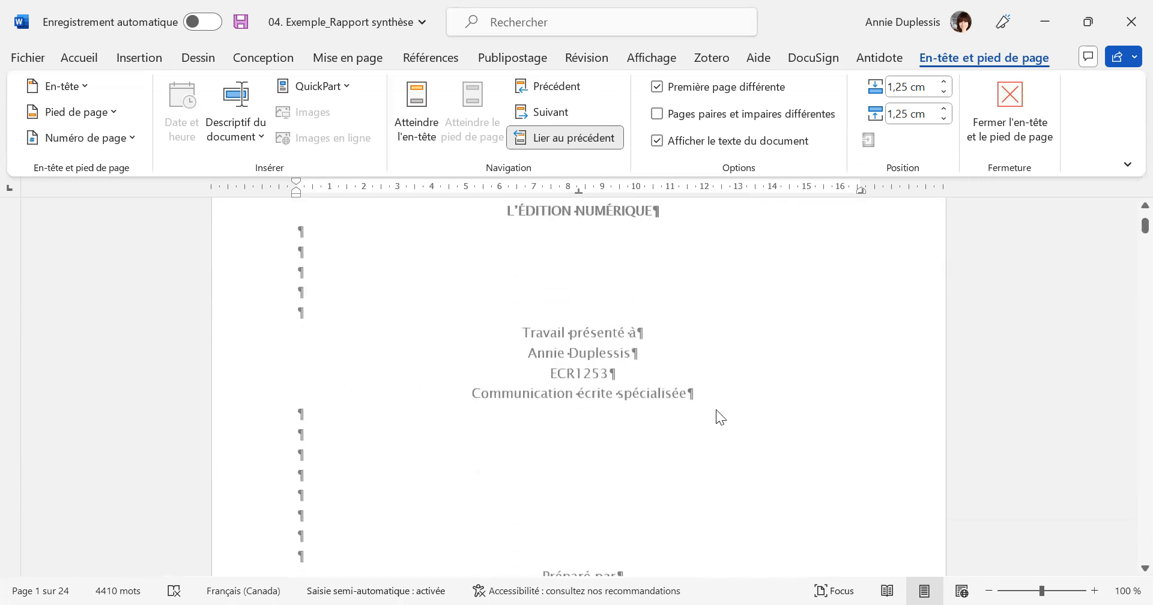
pyautogui.scroll(-6, 718, 409)
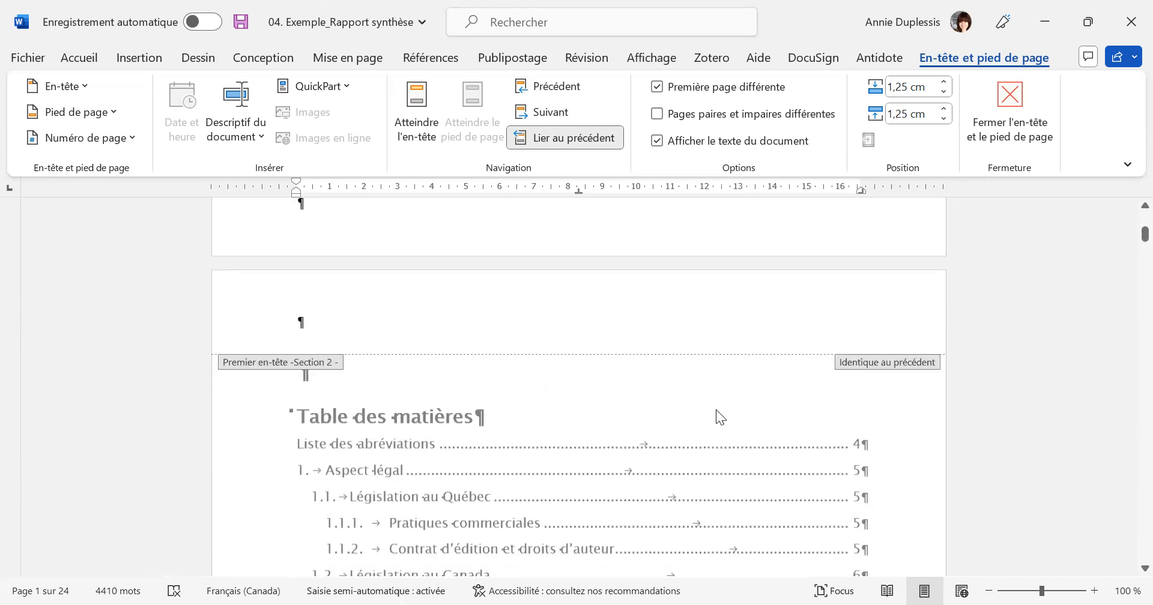
pyautogui.scroll(-5, 724, 410)
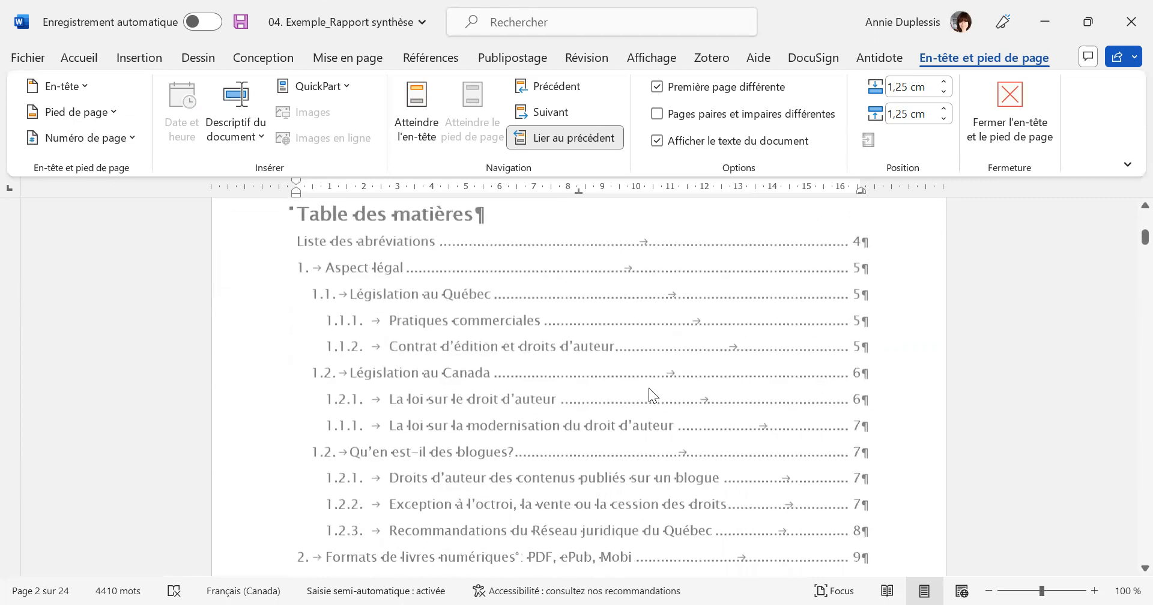
pyautogui.scroll(-2, 686, 403)
pyautogui.scroll(5, 686, 403)
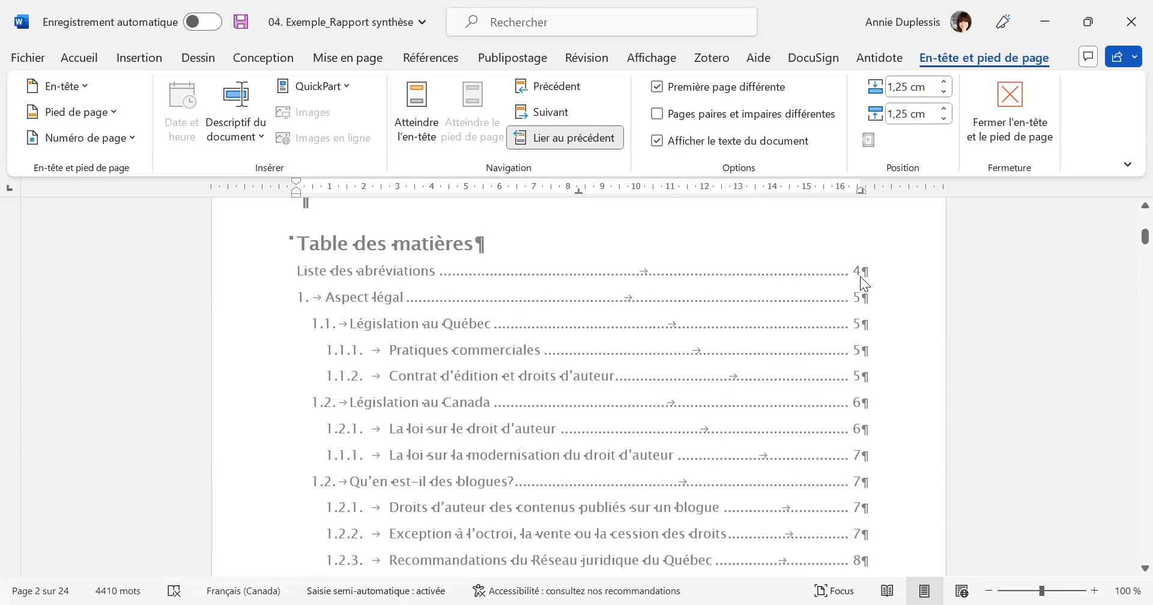
pyautogui.scroll(-2, 777, 330)
pyautogui.scroll(2, 773, 335)
# Leave footer editing and update the entire table of contents with the "Mettre à jour toute la table" option.
pyautogui.doubleClick(796, 325)
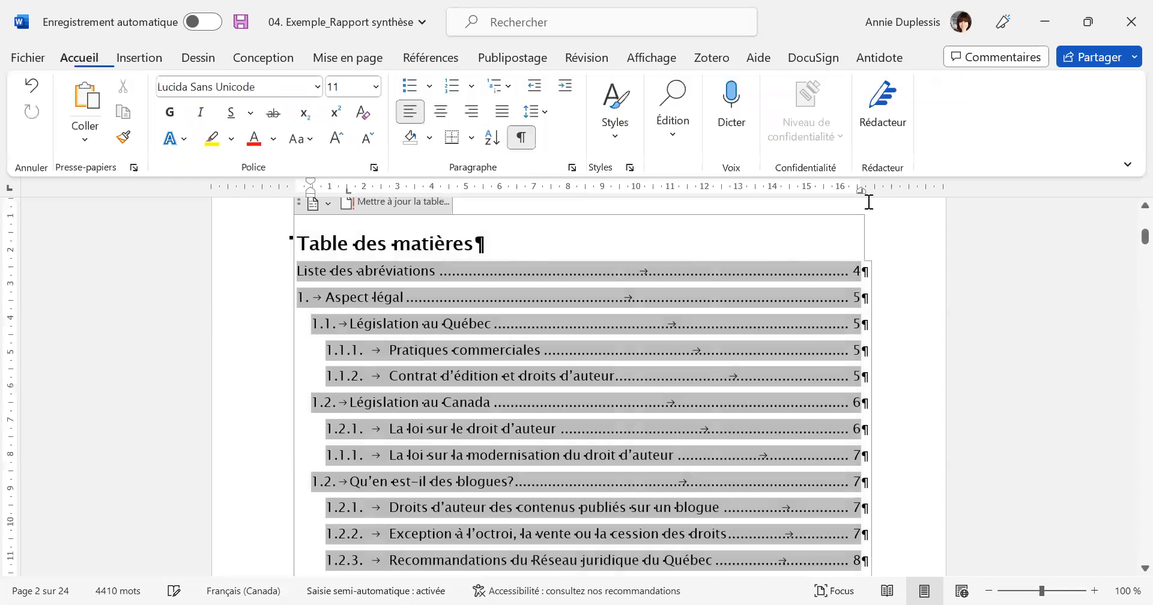
pyautogui.scroll(3, 659, 345)
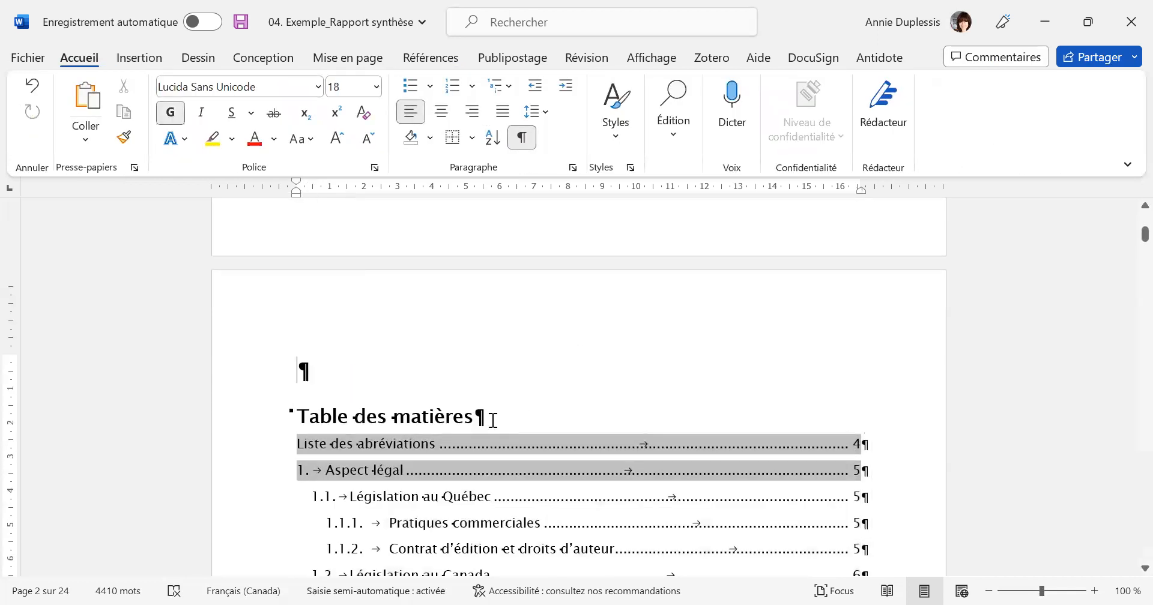
pyautogui.click(385, 416)
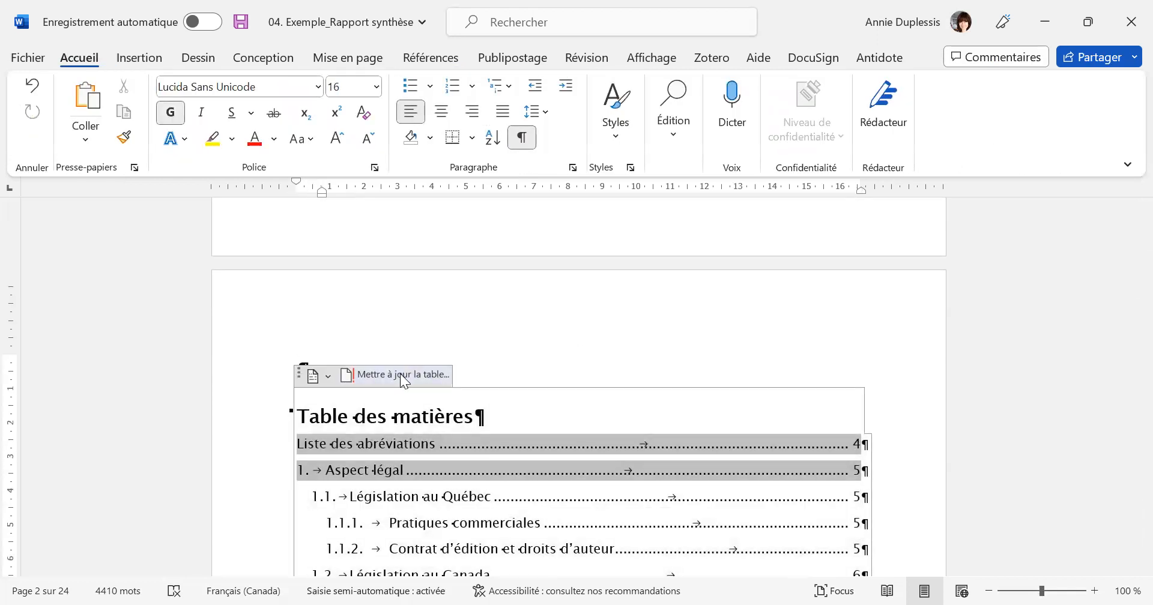
pyautogui.click(400, 377)
pyautogui.click(476, 304)
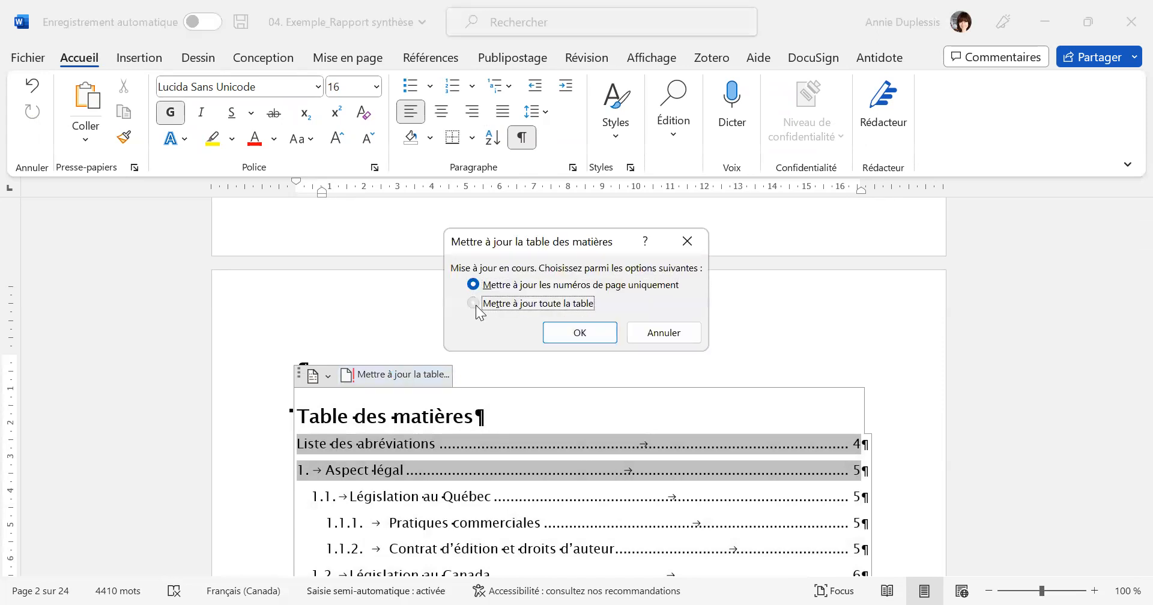
pyautogui.click(585, 331)
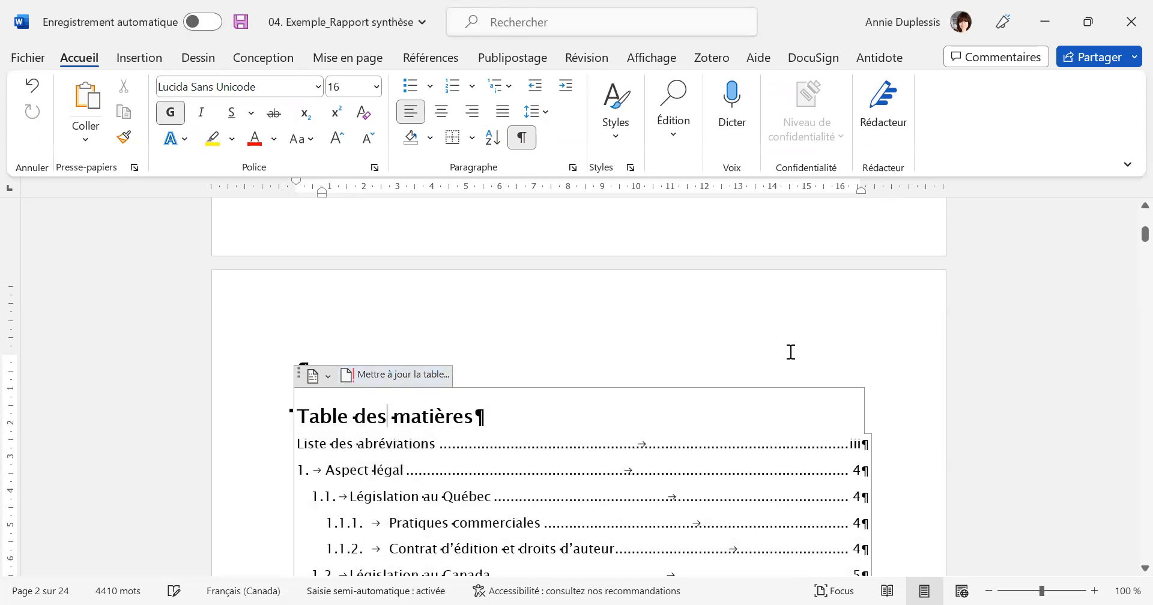
pyautogui.click(820, 339)
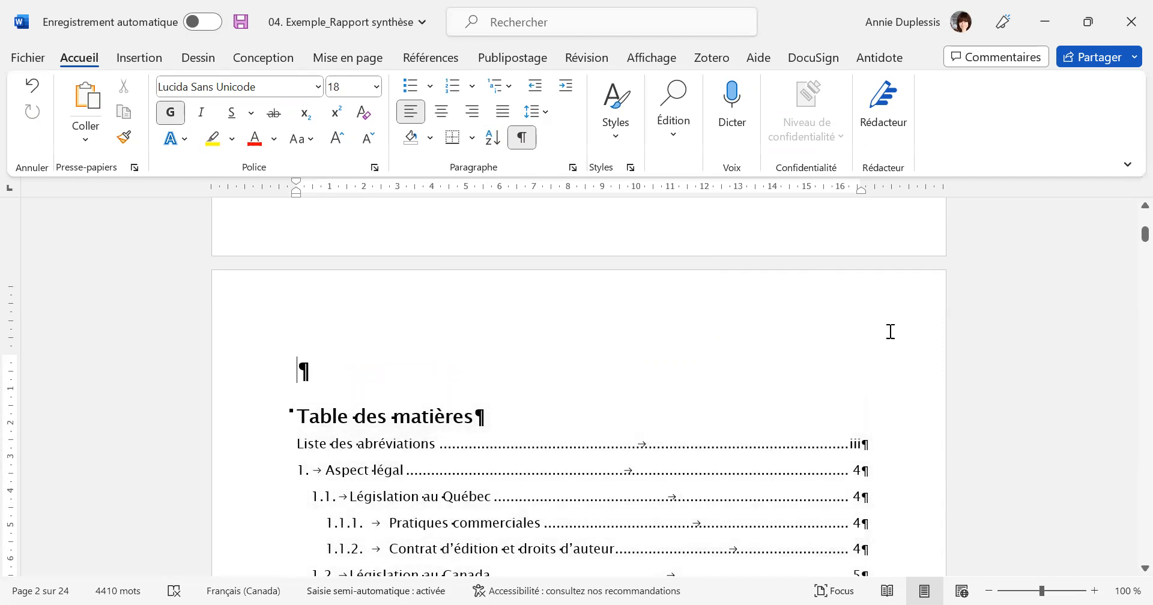
# Compare the updated table of contents entries with the footer page numbers through the first page of "Aspect légal".
pyautogui.scroll(-5, 890, 330)
pyautogui.scroll(-1, 903, 341)
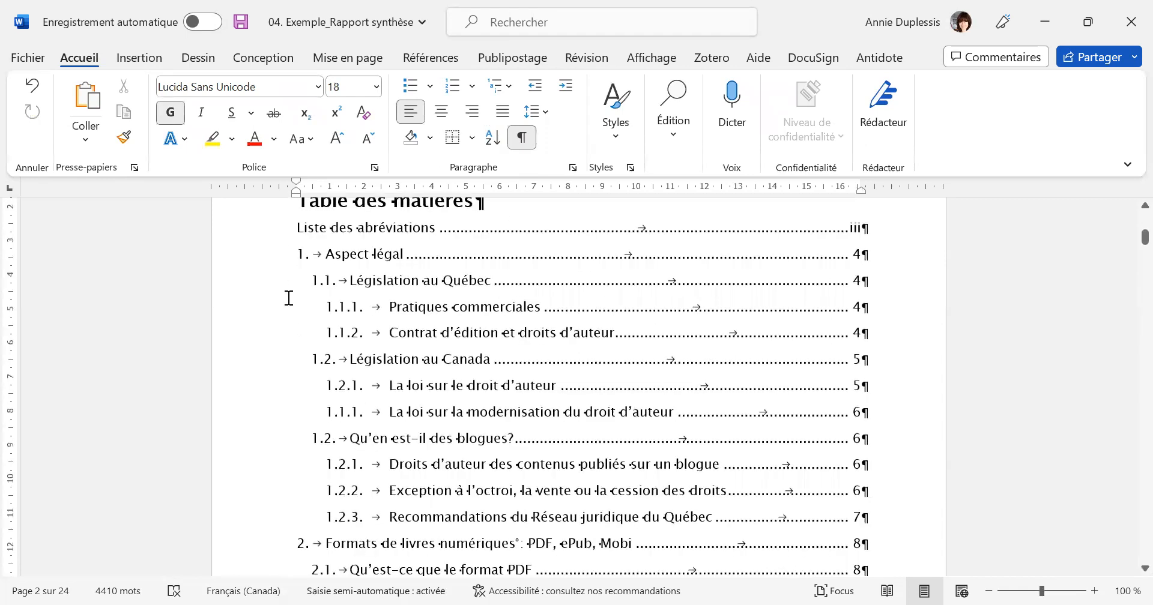
pyautogui.scroll(-12, 883, 304)
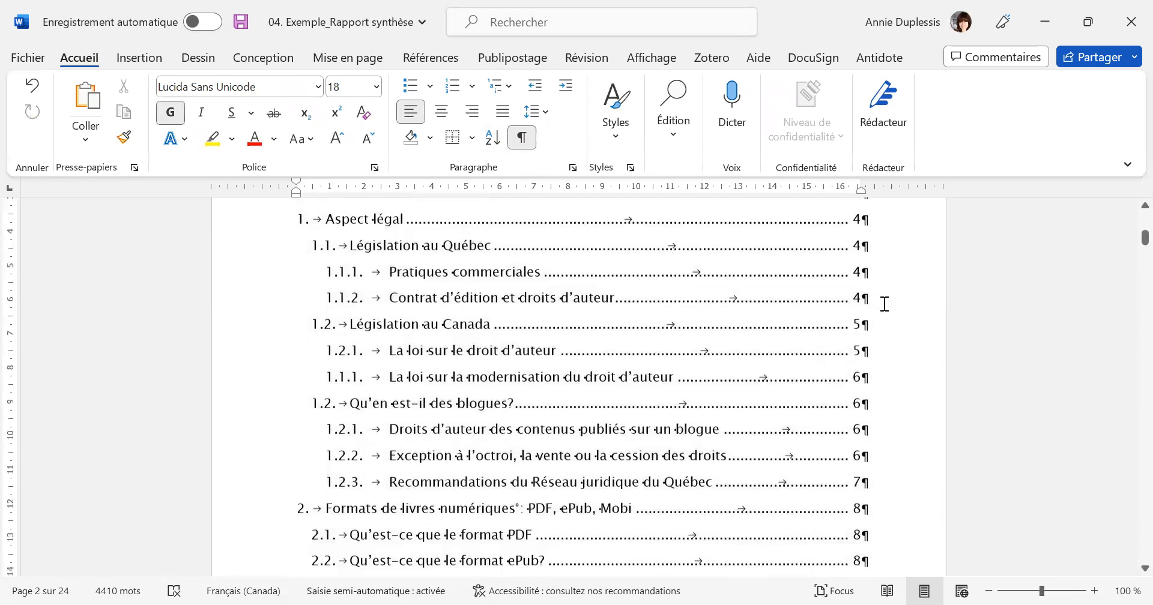
pyautogui.scroll(-11, 780, 255)
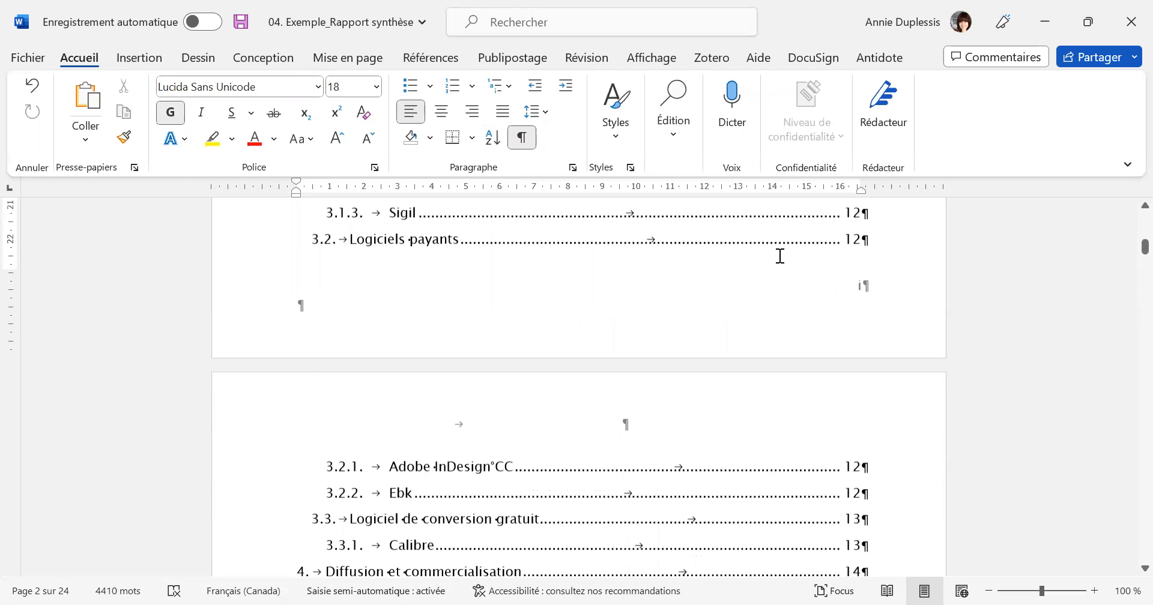
pyautogui.scroll(-9, 879, 295)
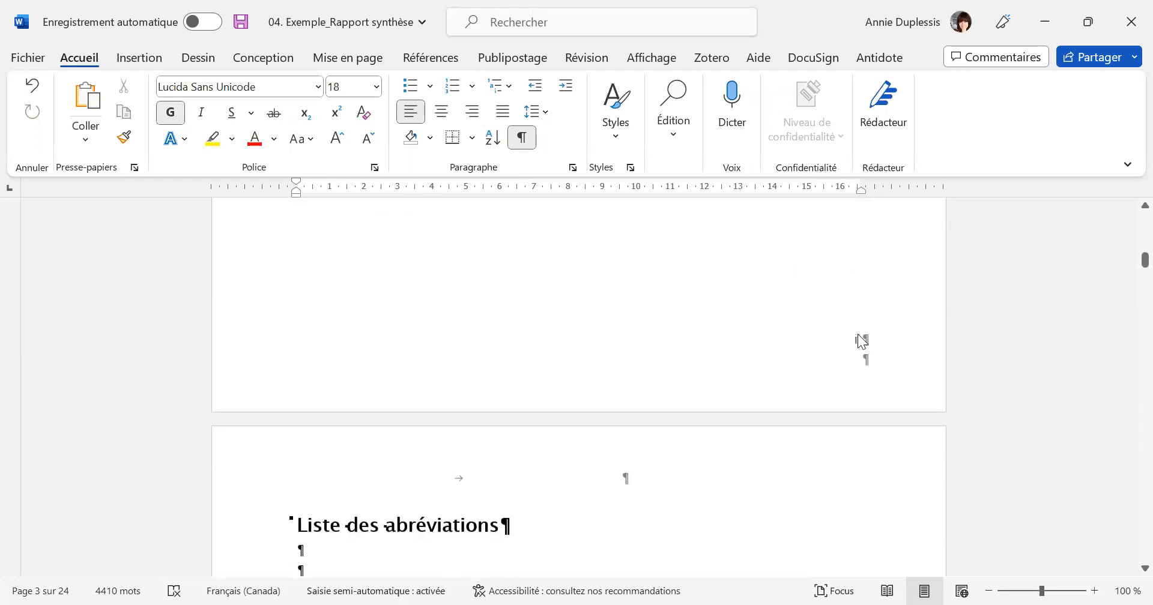
pyautogui.scroll(-10, 838, 343)
pyautogui.scroll(-2, 838, 342)
pyautogui.scroll(-2, 838, 343)
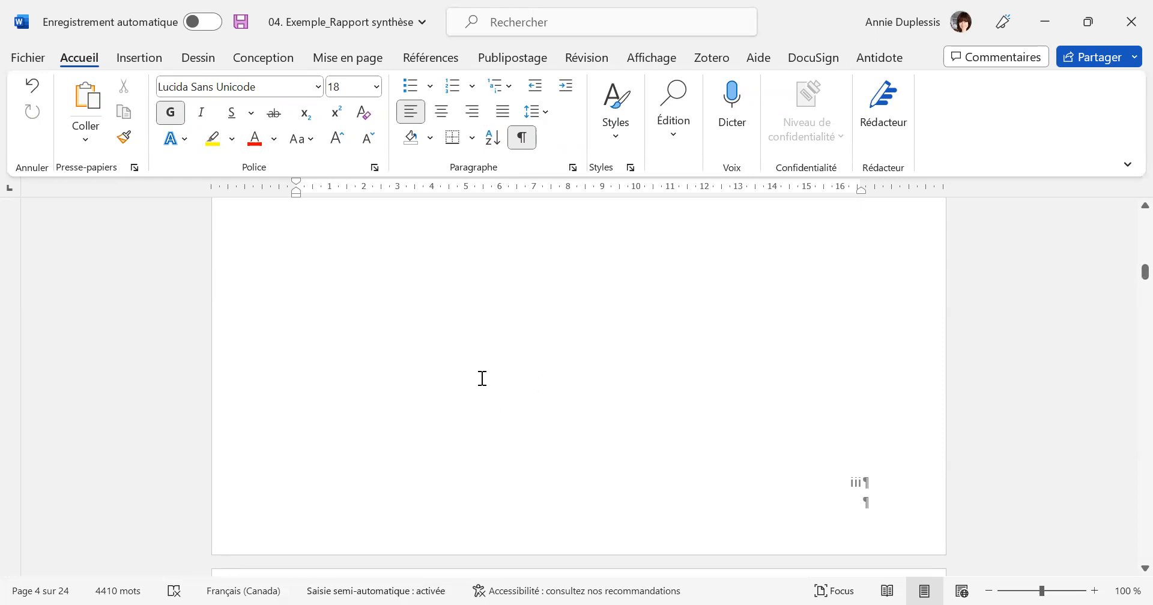
pyautogui.scroll(-6, 652, 360)
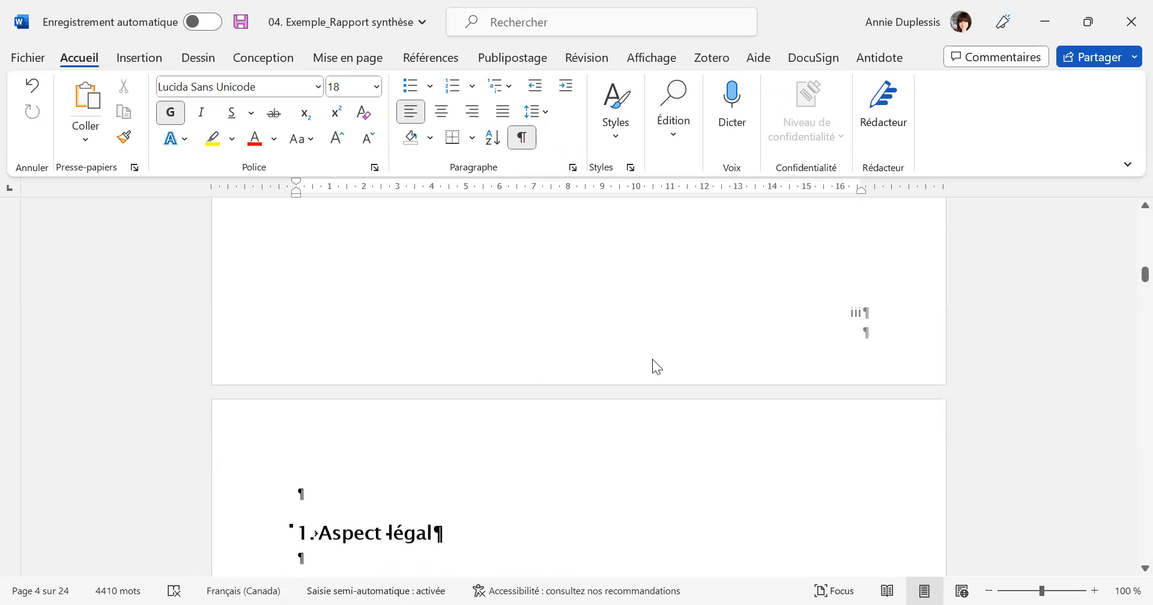
pyautogui.scroll(-8, 654, 359)
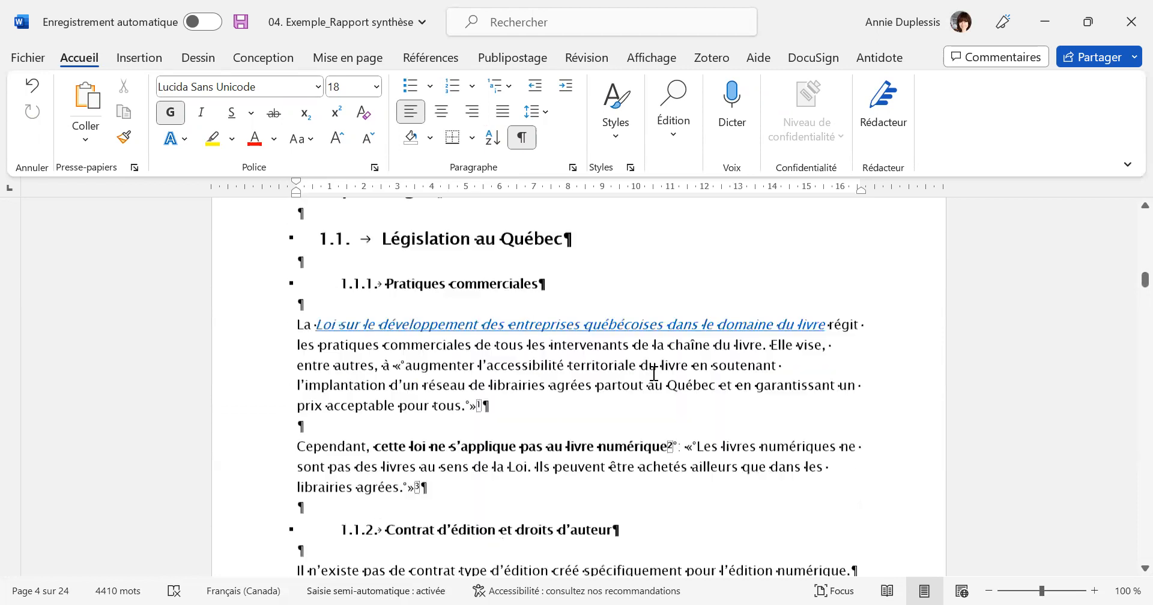
pyautogui.scroll(-10, 656, 388)
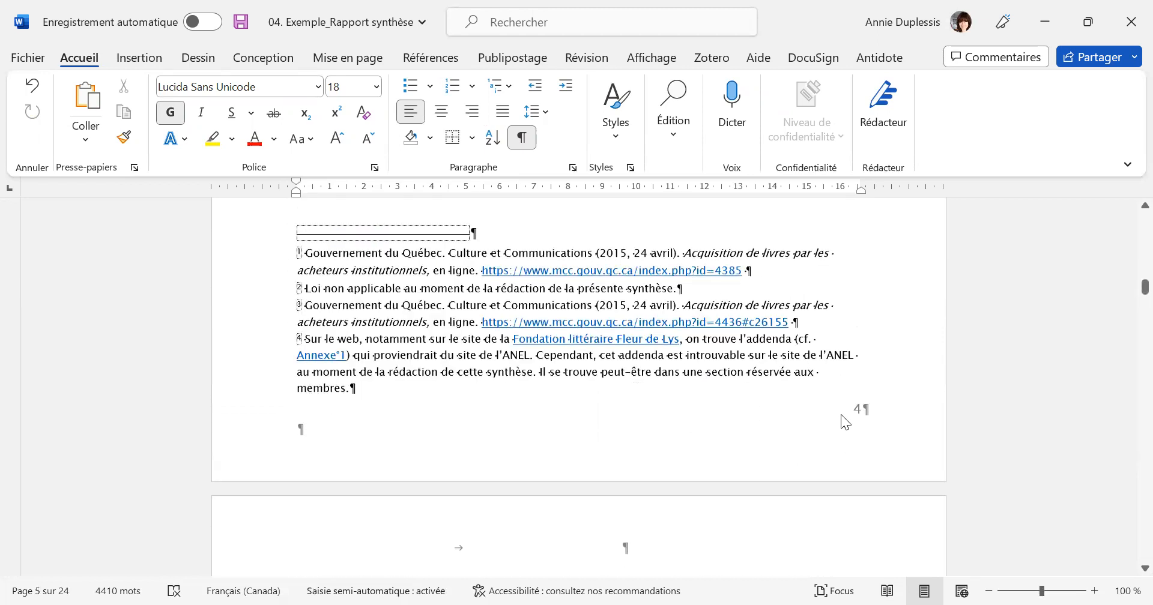
# Examine the transition from the section break ending "Liste des abréviations" to the start of the "Aspect légal" chapter.
pyautogui.scroll(10, 846, 422)
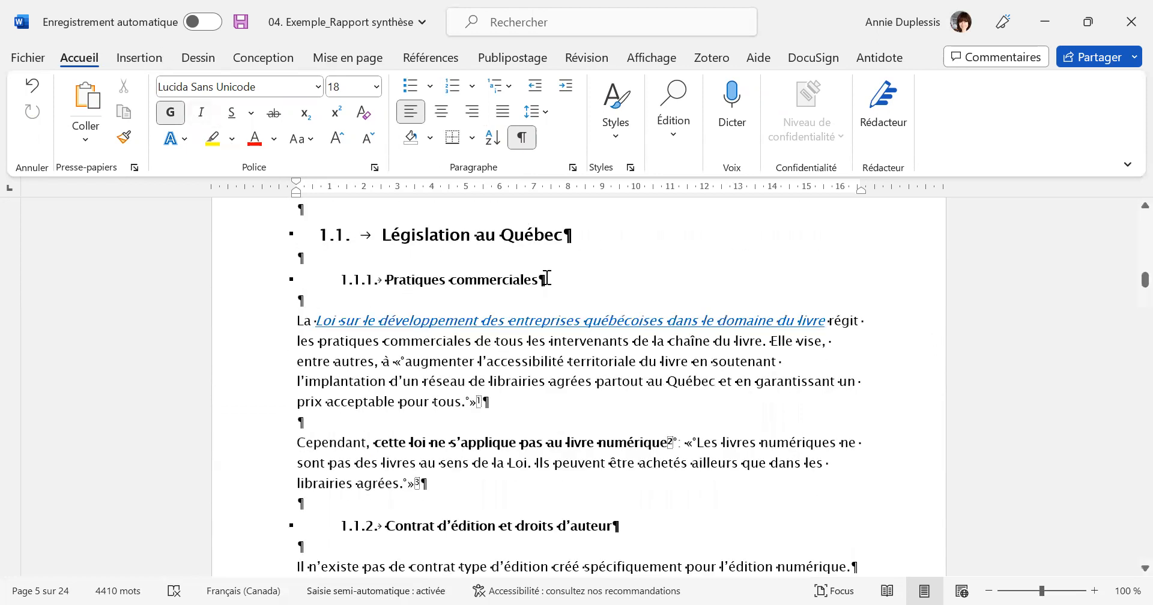
pyautogui.scroll(-6, 732, 326)
pyautogui.scroll(3, 738, 327)
pyautogui.scroll(5, 740, 330)
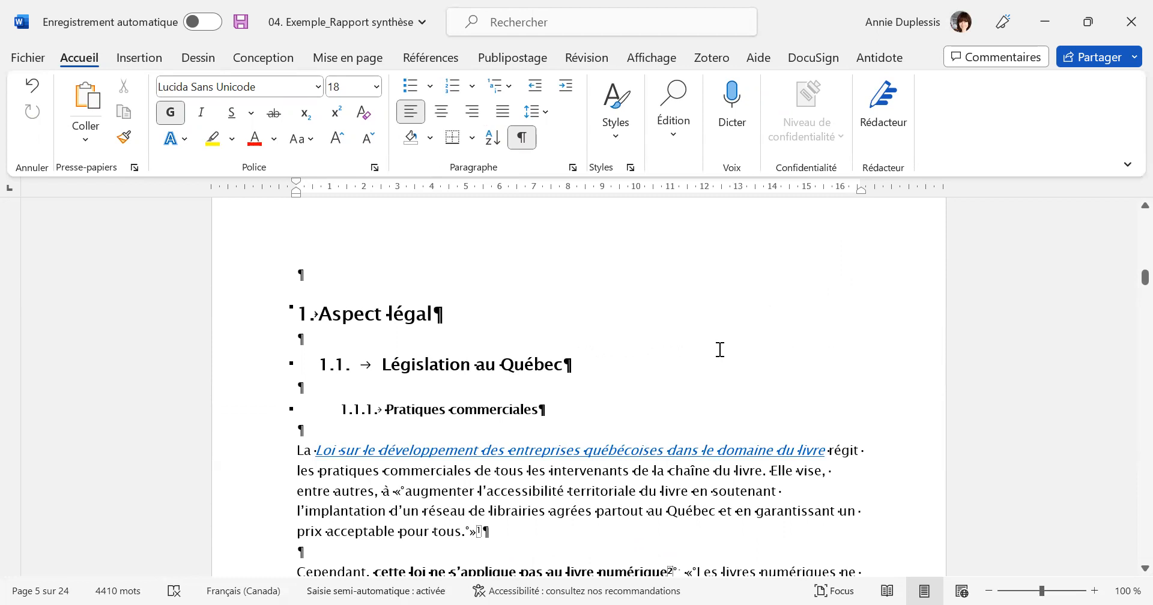
pyautogui.scroll(10, 720, 361)
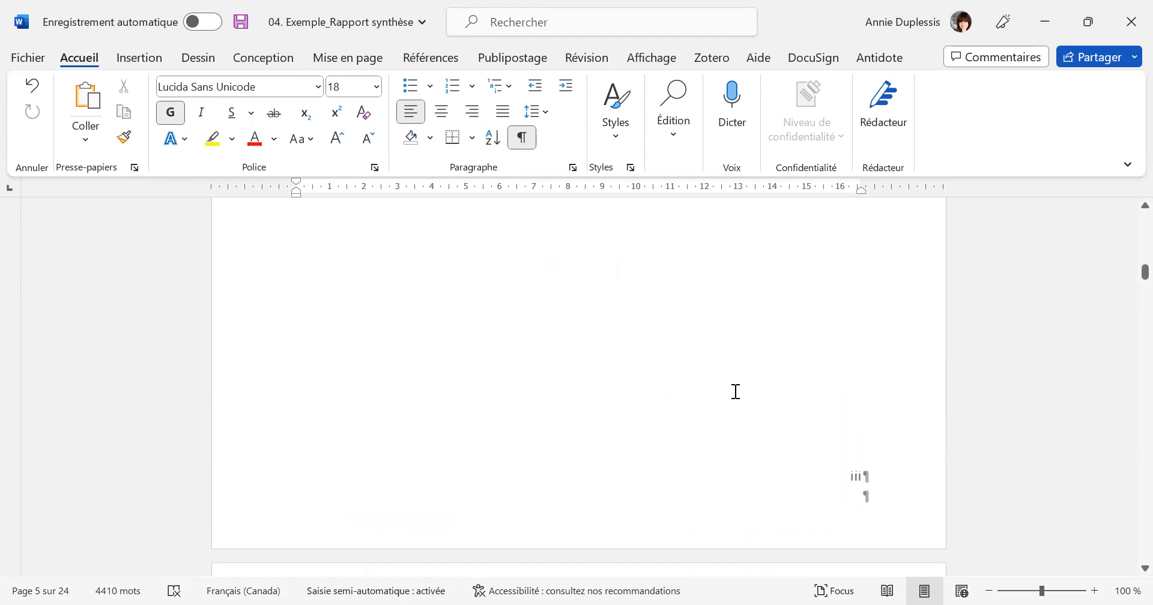
pyautogui.scroll(3, 735, 395)
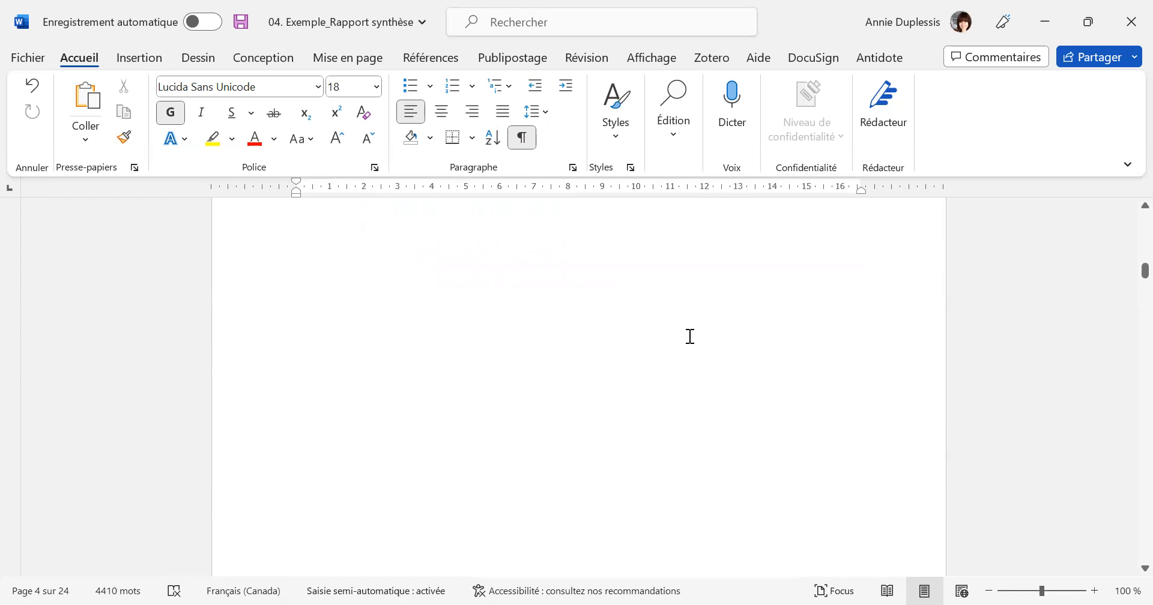
pyautogui.scroll(-5, 691, 336)
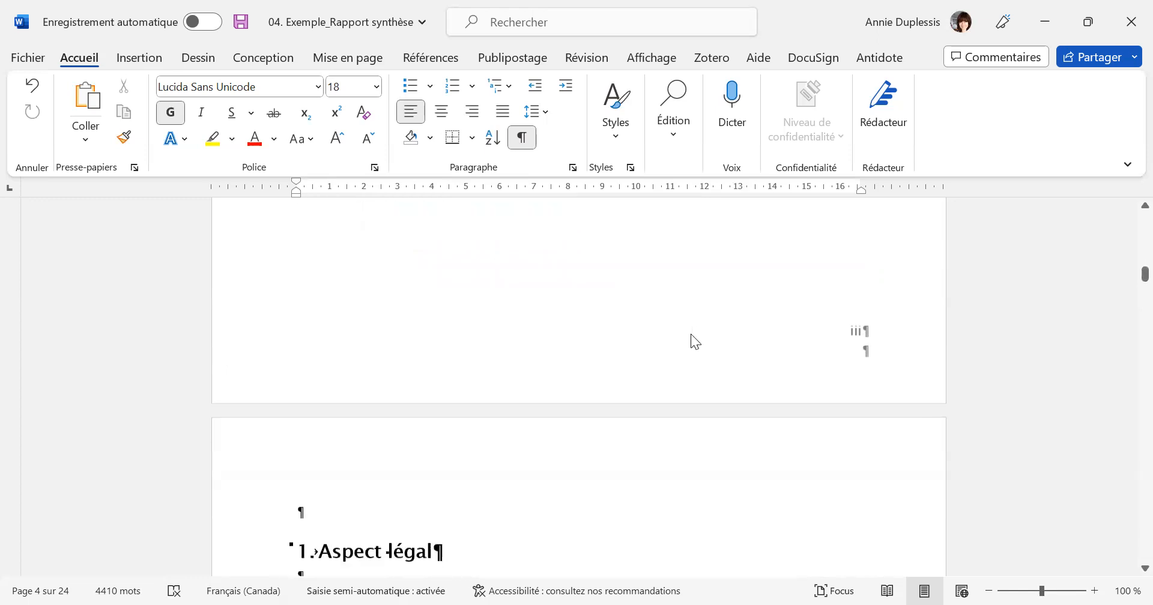
pyautogui.scroll(1, 695, 333)
pyautogui.scroll(7, 695, 334)
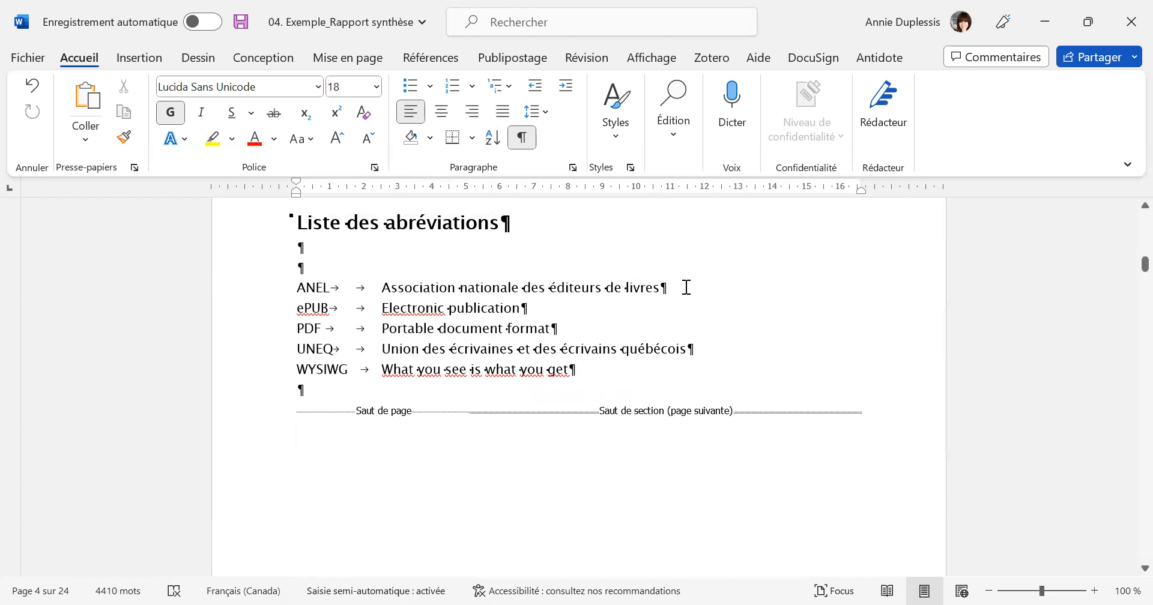
pyautogui.scroll(-6, 755, 302)
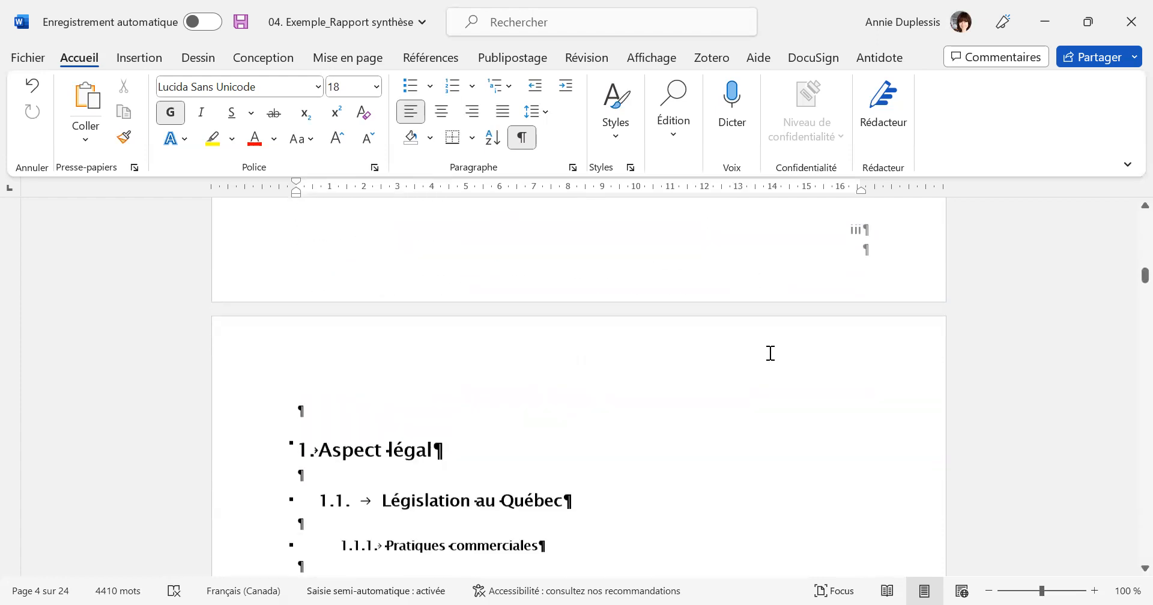
pyautogui.scroll(-2, 771, 353)
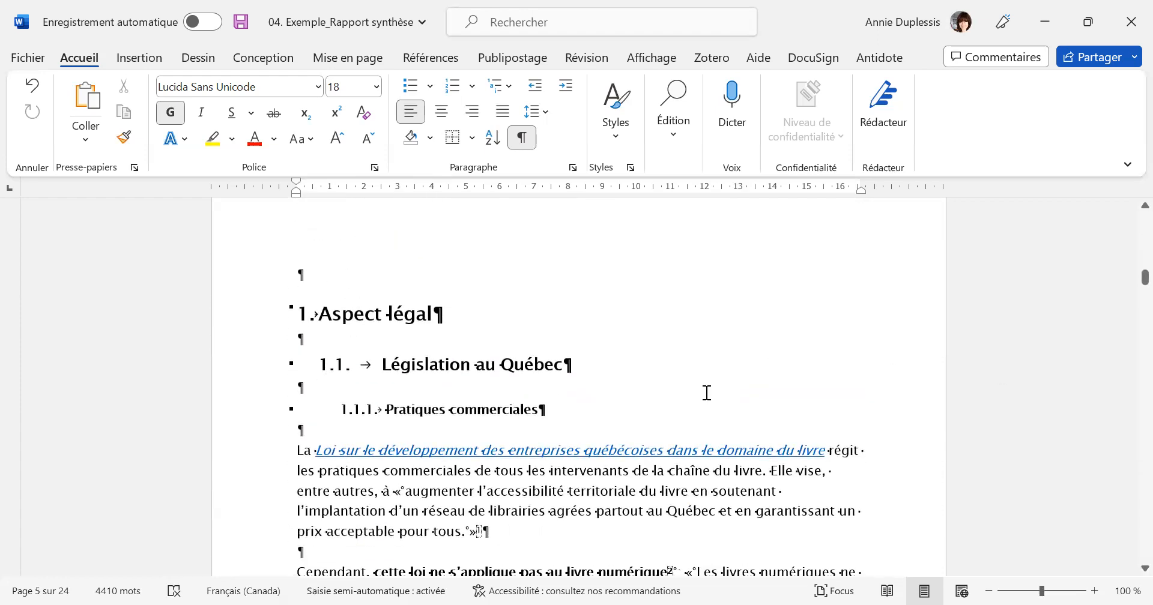
# Insert a next-page section break after the page break that ends the "Aspect légal" chapter.
pyautogui.scroll(-10, 660, 360)
pyautogui.scroll(-10, 619, 341)
pyautogui.scroll(-8, 617, 339)
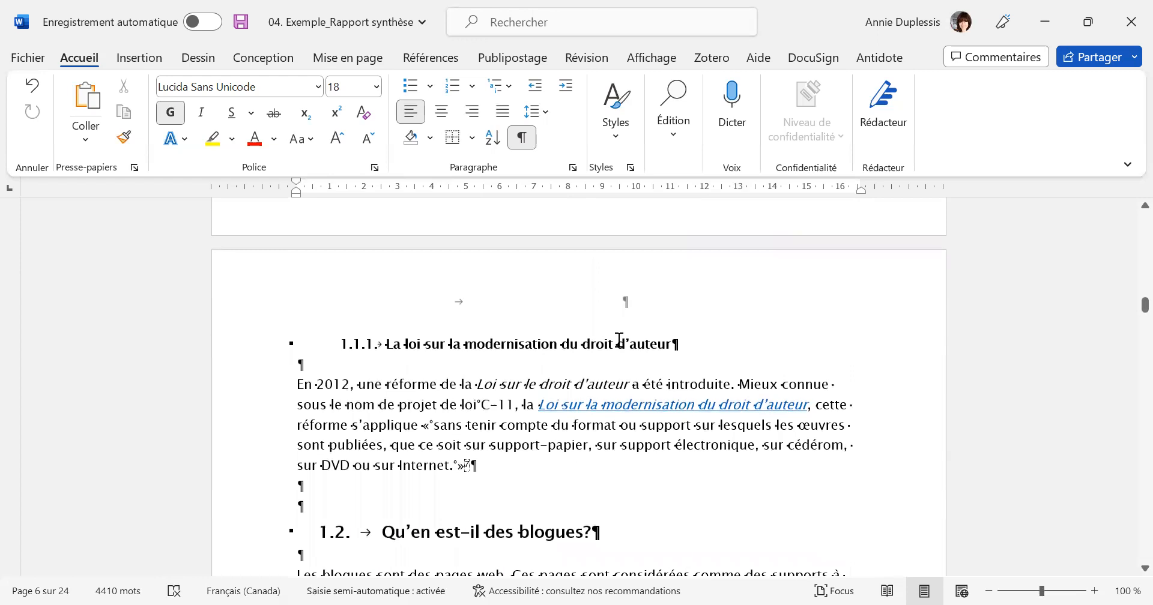
pyautogui.scroll(-10, 621, 341)
pyautogui.scroll(-10, 623, 344)
pyautogui.scroll(-3, 621, 343)
pyautogui.scroll(8, 621, 344)
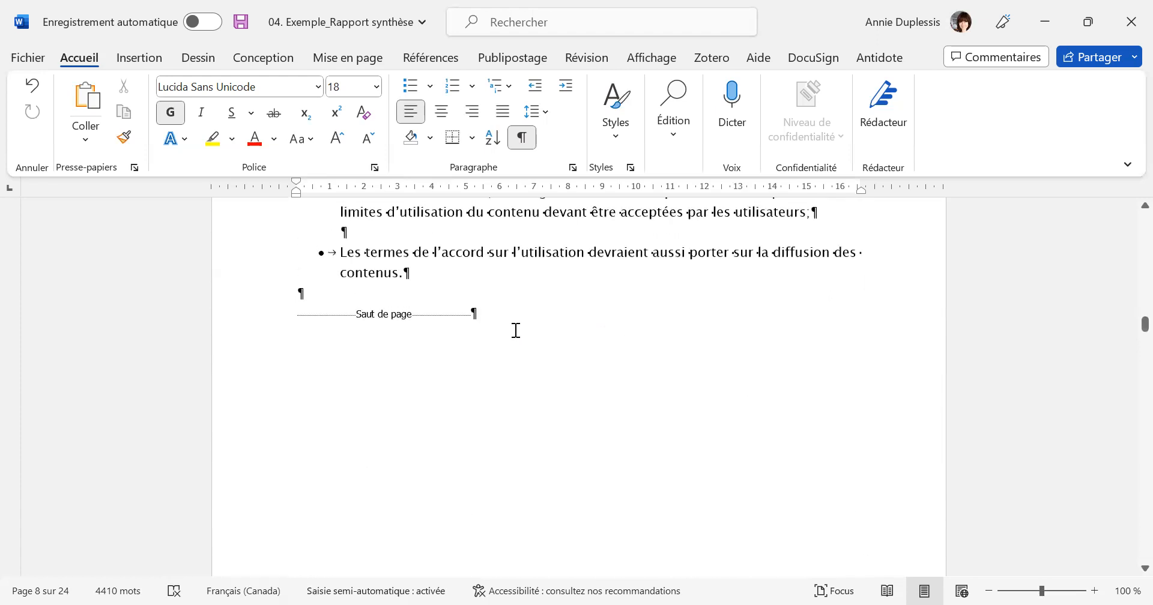
pyautogui.click(474, 315)
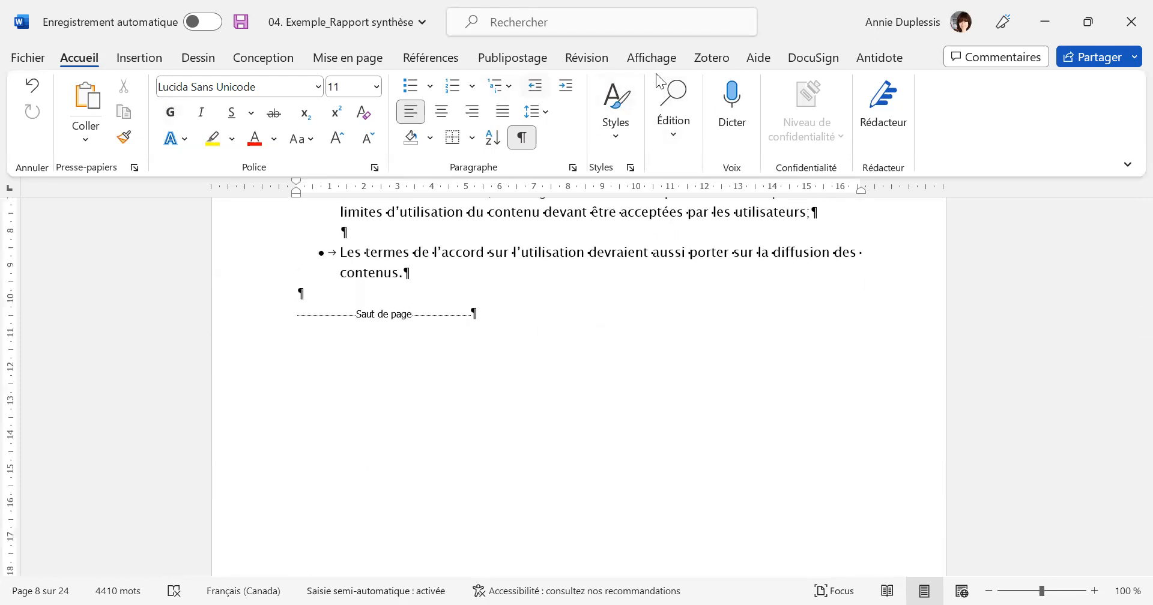
pyautogui.click(349, 57)
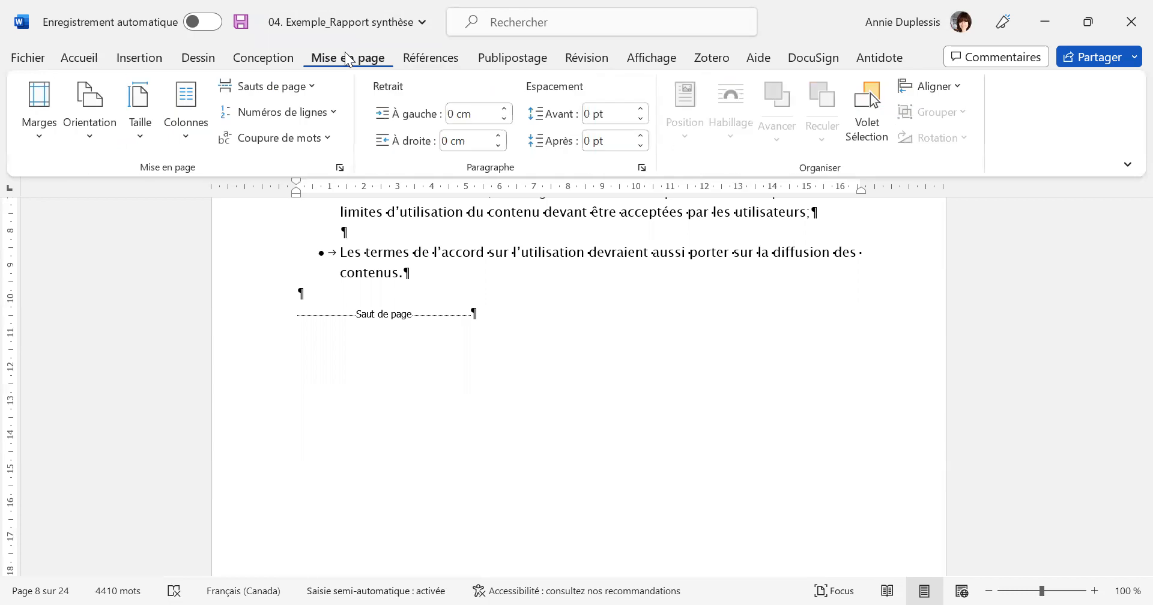
pyautogui.click(317, 87)
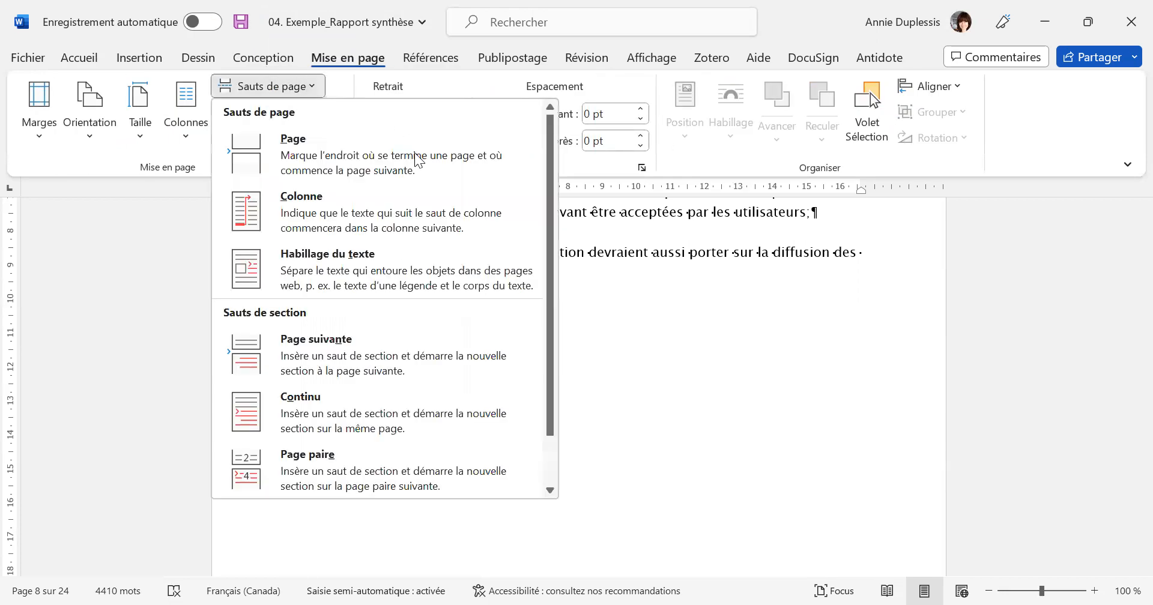
pyautogui.click(408, 347)
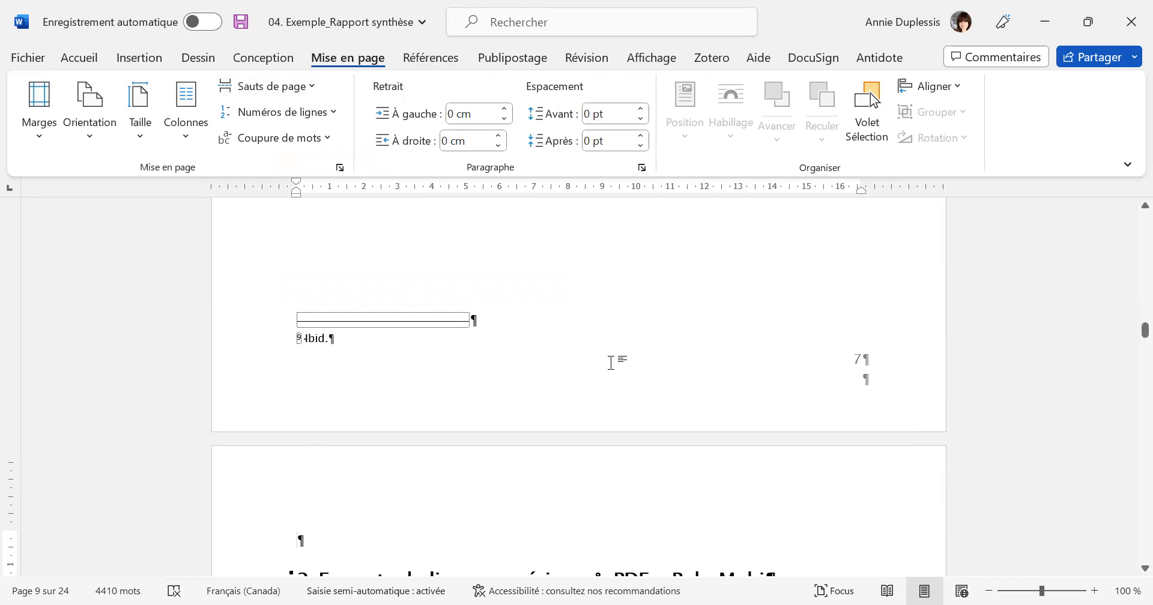
pyautogui.scroll(4, 661, 390)
pyautogui.scroll(2, 707, 423)
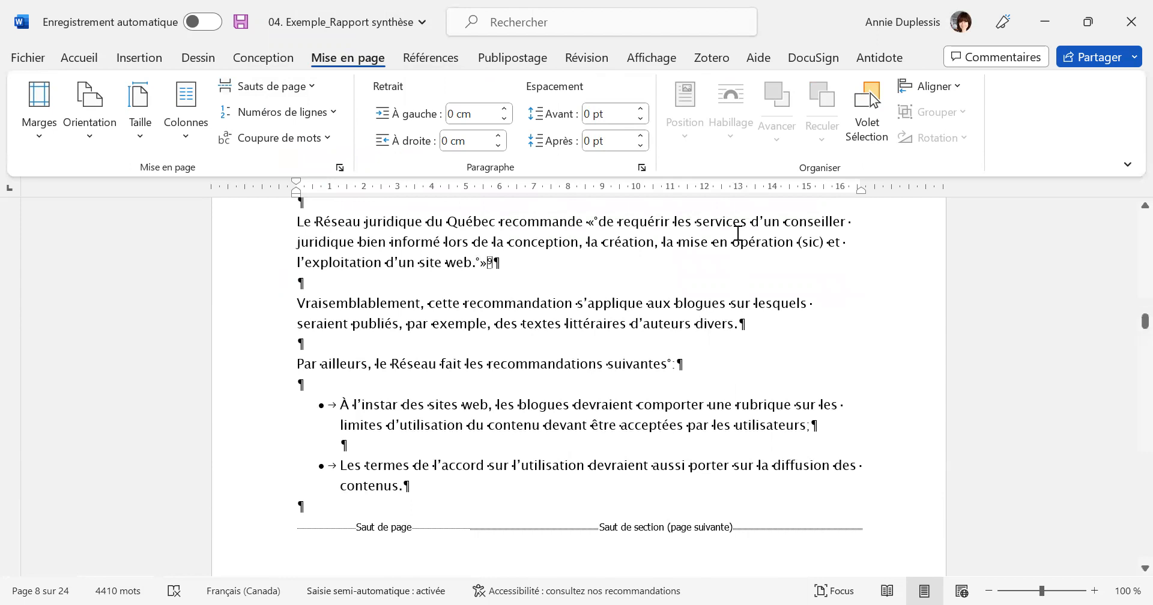
# Delete the page number from section 3's first-page footer, on the opening page of "Aspect légal".
pyautogui.scroll(10, 799, 327)
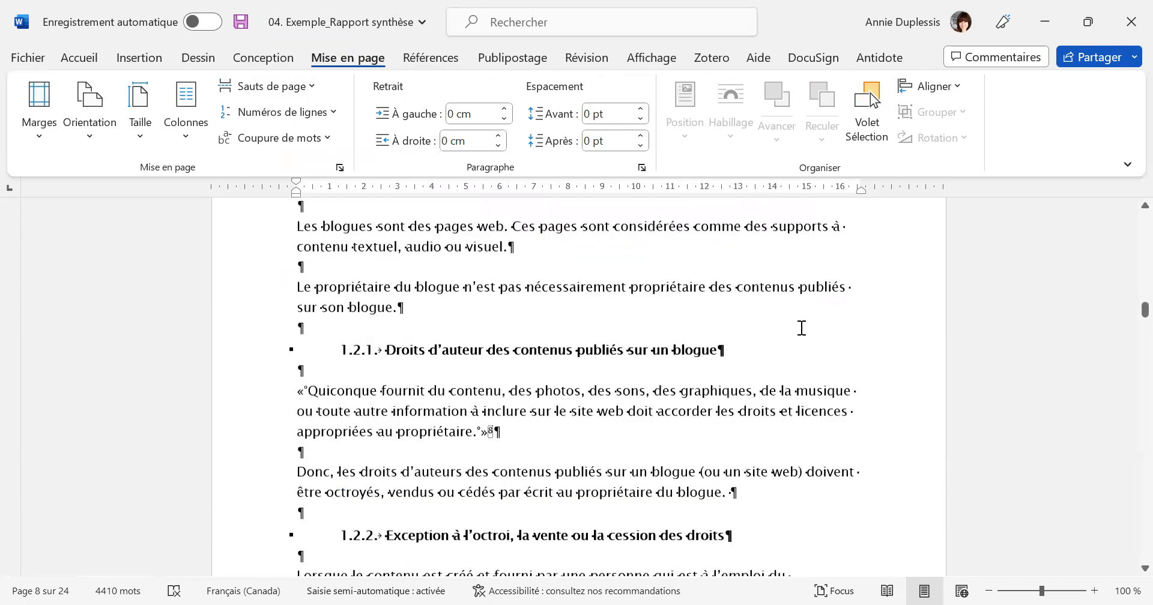
pyautogui.scroll(15, 802, 330)
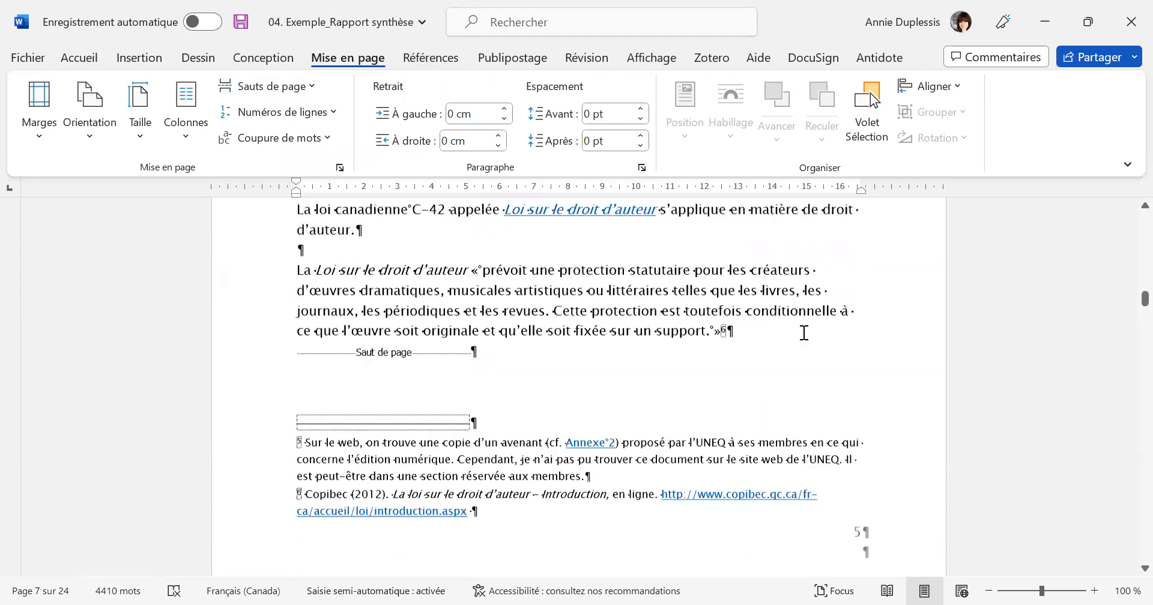
pyautogui.scroll(1, 806, 339)
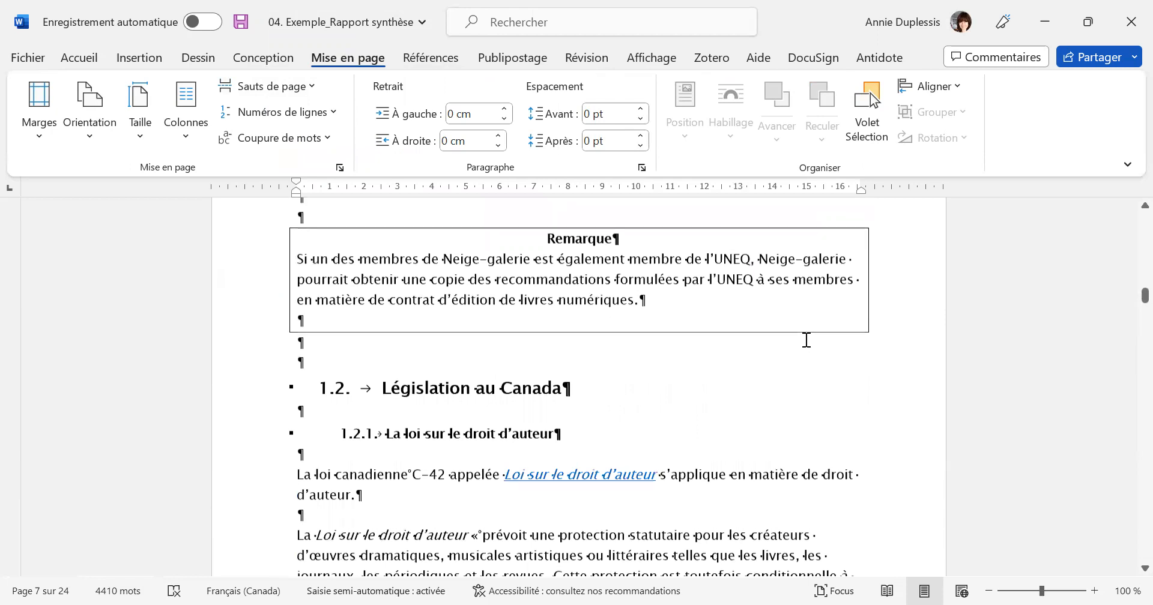
pyautogui.scroll(12, 806, 339)
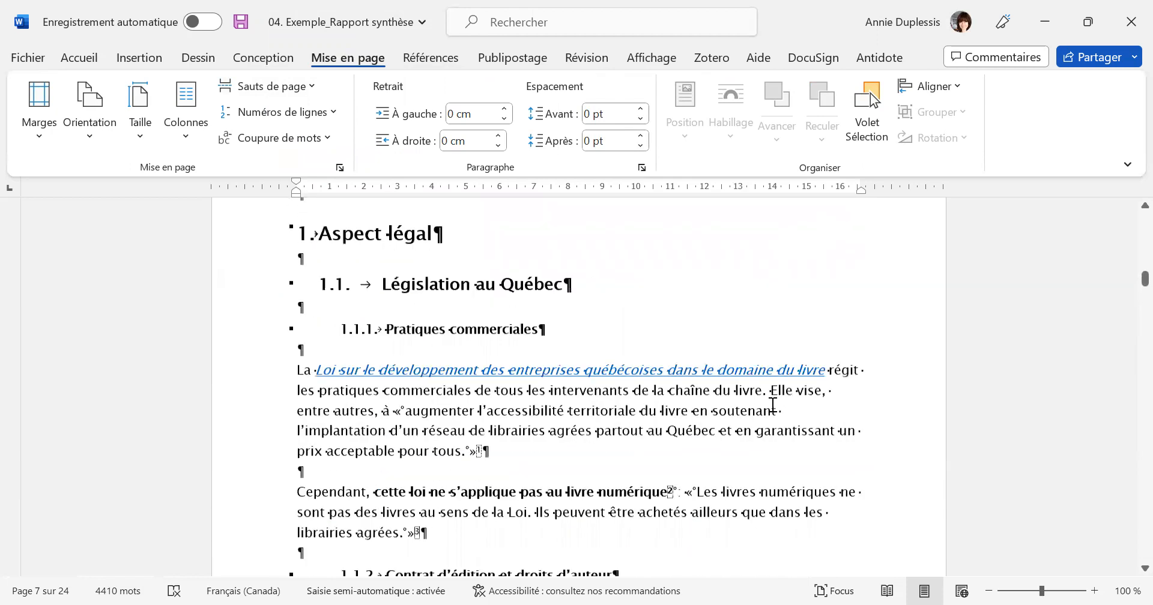
pyautogui.scroll(4, 772, 406)
pyautogui.scroll(-4, 773, 406)
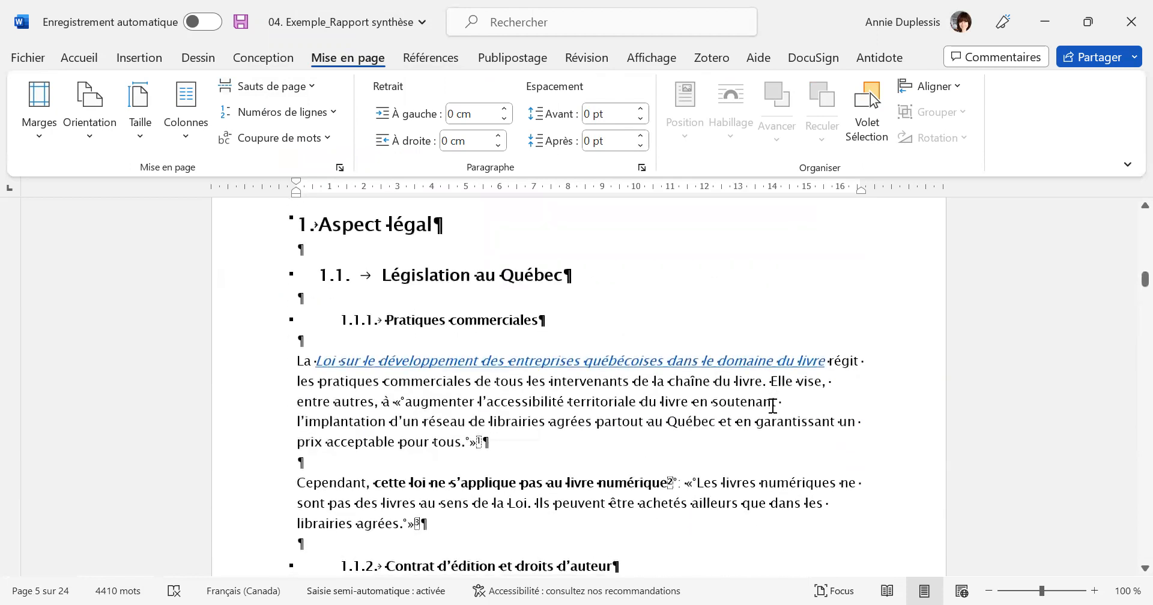
pyautogui.scroll(-4, 773, 406)
pyautogui.scroll(4, 773, 406)
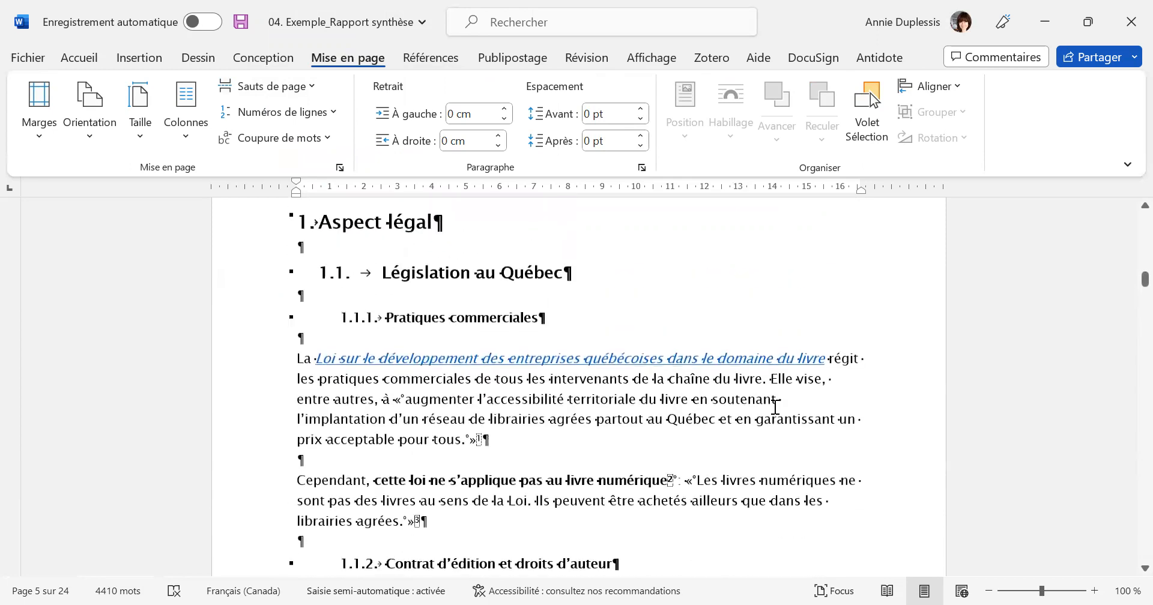
pyautogui.scroll(-20, 764, 378)
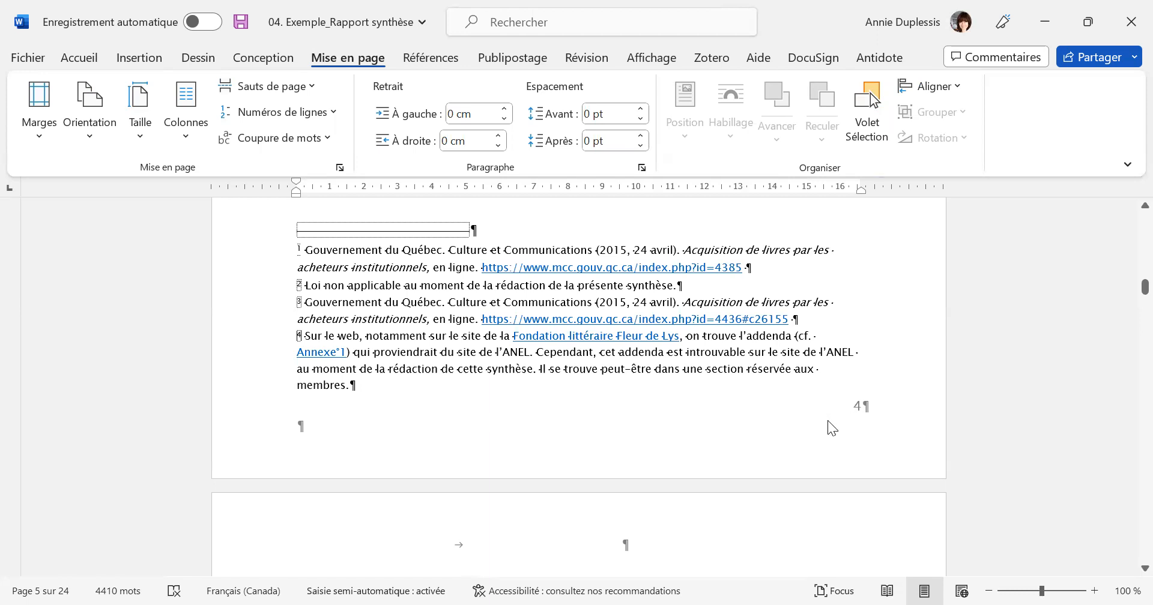
pyautogui.doubleClick(826, 436)
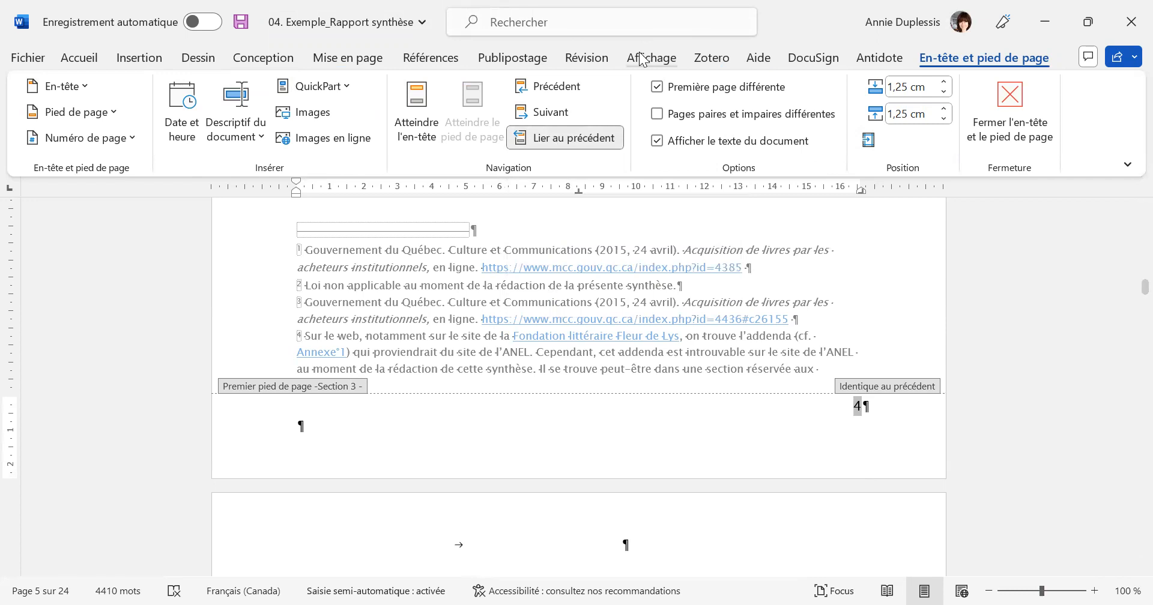
pyautogui.doubleClick(857, 406)
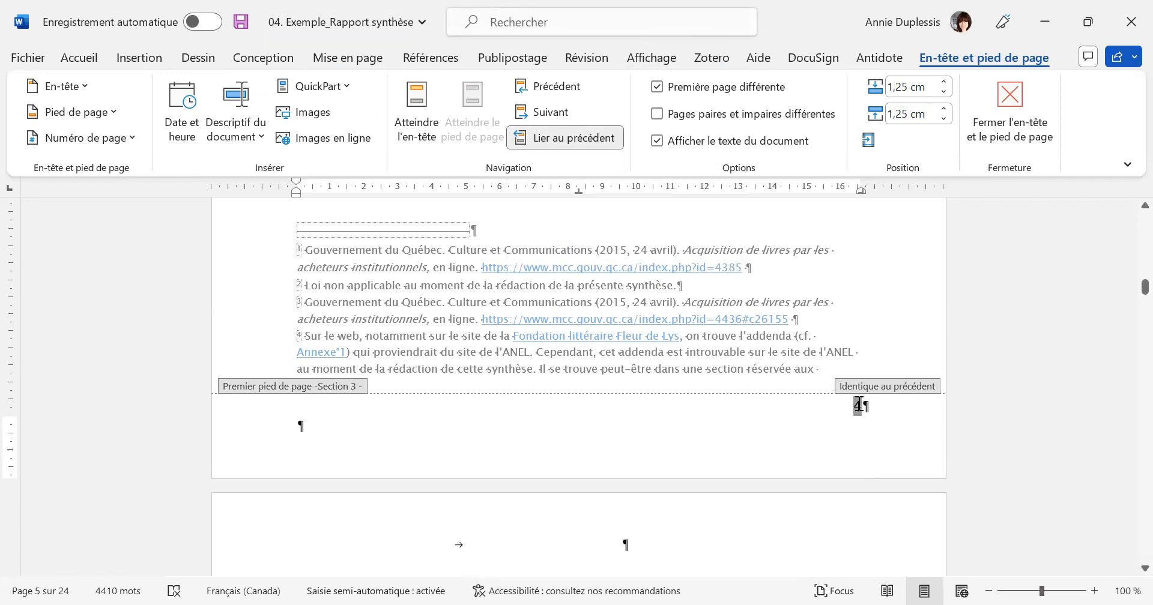
pyautogui.press('Delete')
# Check the footer page numbers on the following pages of section 3 and leave footer editing.
pyautogui.scroll(-2, 883, 358)
pyautogui.scroll(-15, 883, 358)
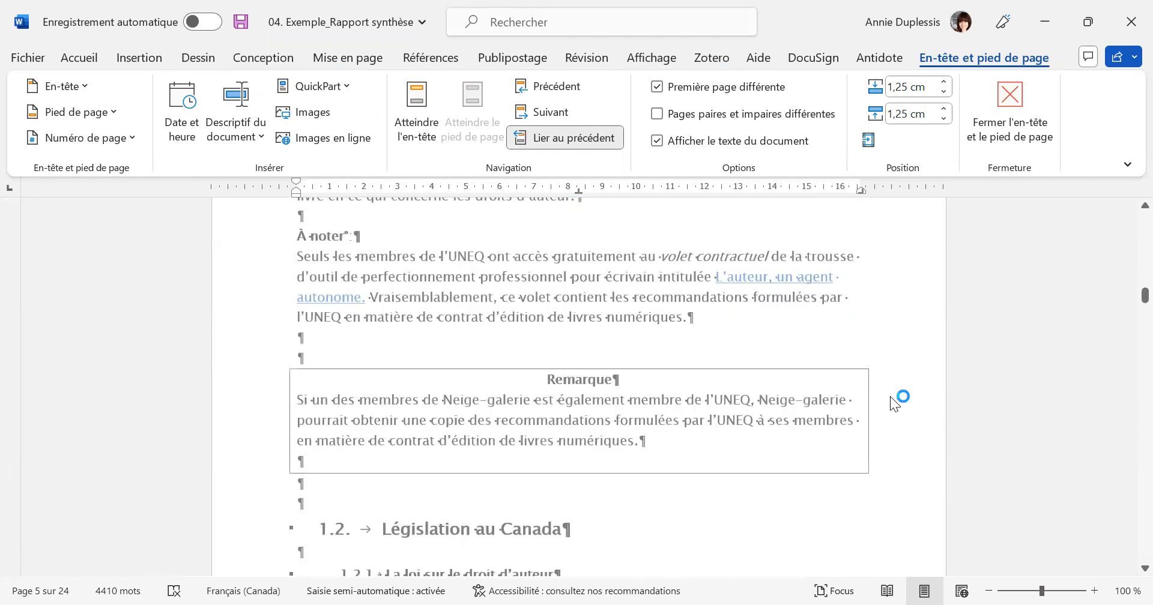
pyautogui.scroll(-3, 890, 398)
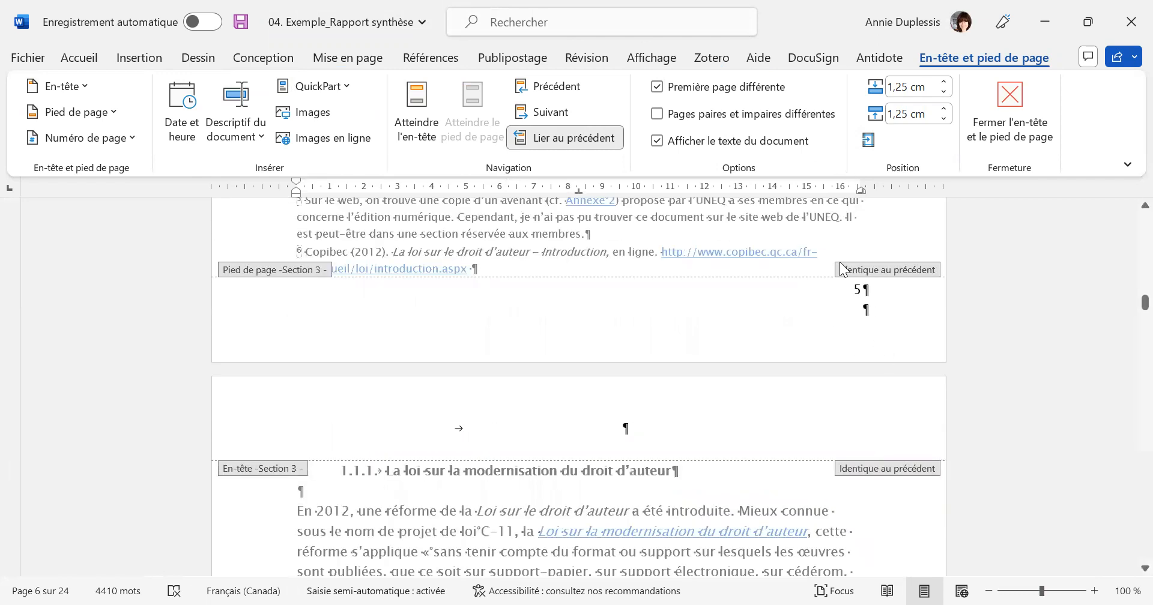
pyautogui.scroll(-8, 734, 392)
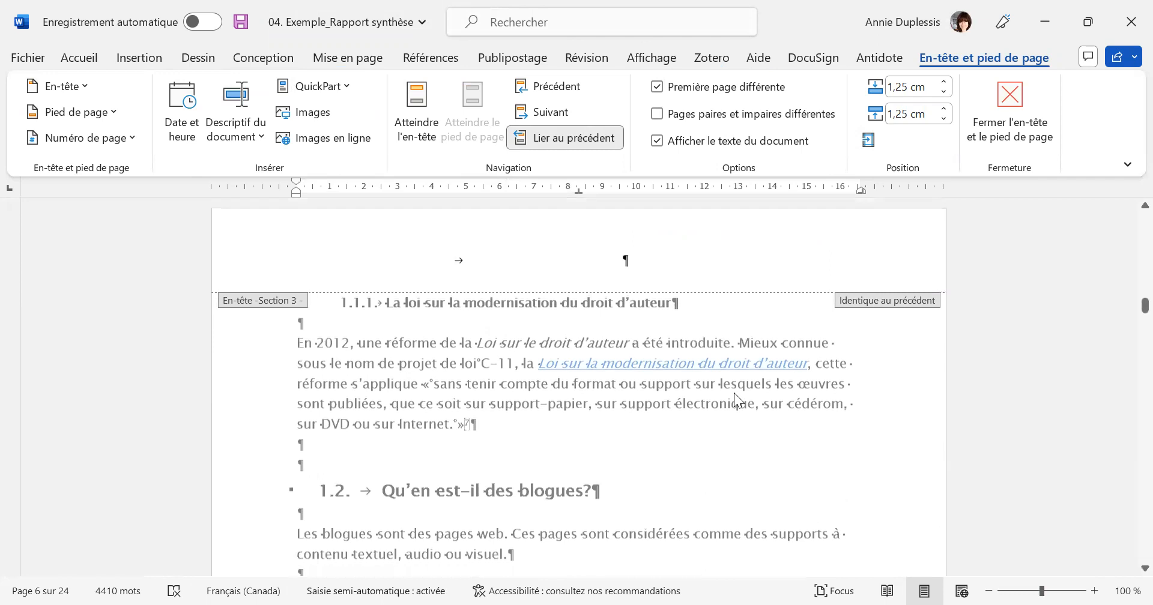
pyautogui.scroll(-18, 746, 427)
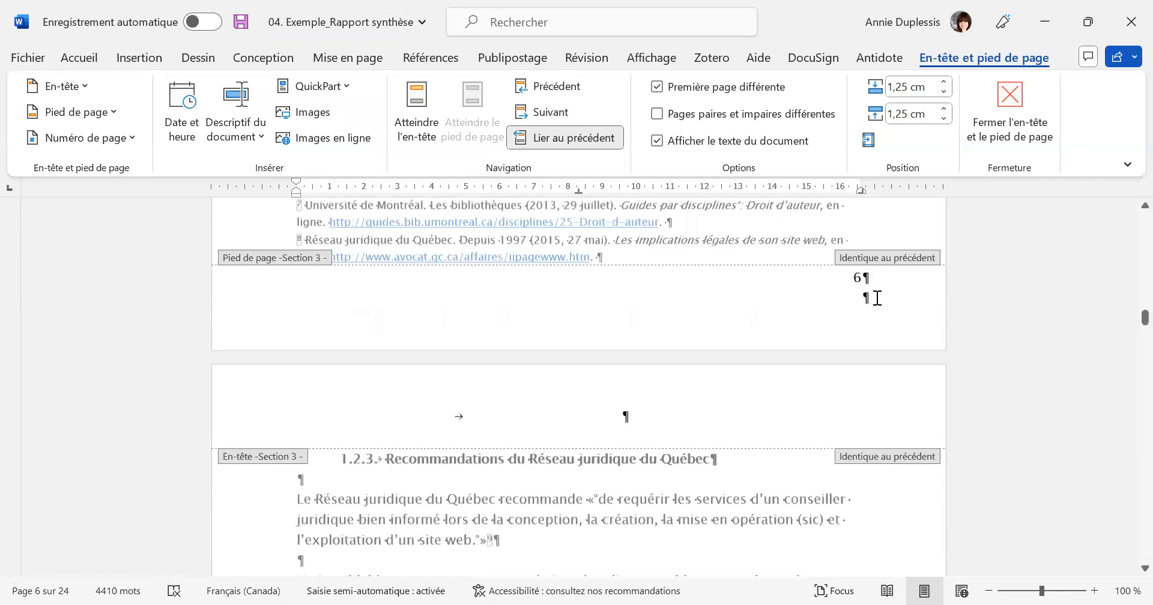
pyautogui.scroll(12, 838, 445)
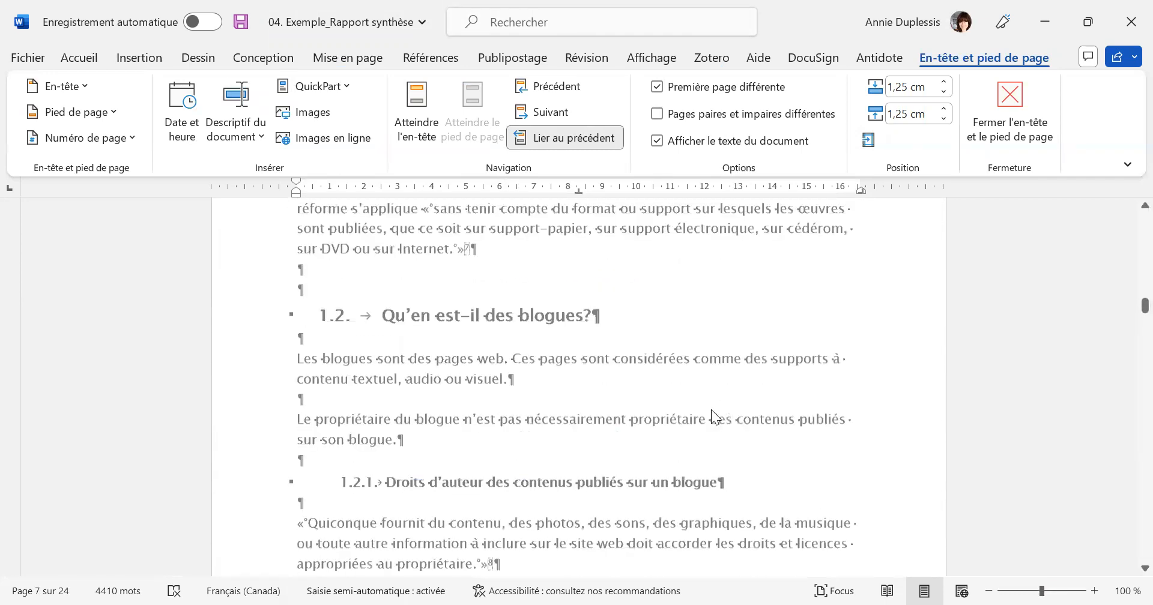
pyautogui.doubleClick(666, 430)
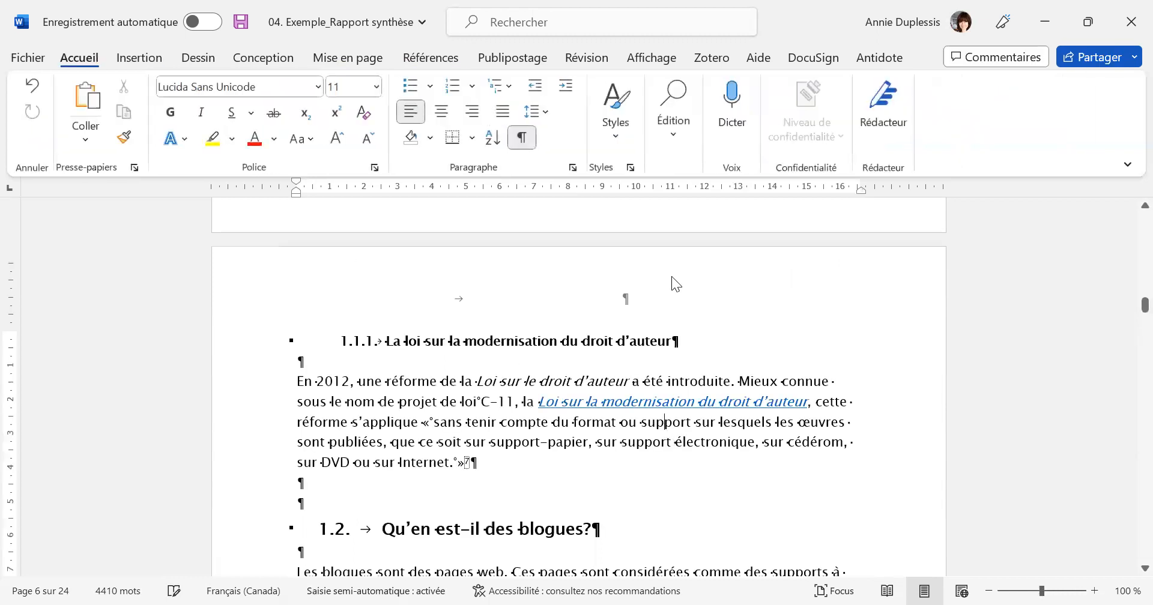
# Examine the pages from the "Aspect légal" chapter back through the table of contents to the cover page's section break.
pyautogui.scroll(4, 691, 300)
pyautogui.scroll(15, 877, 398)
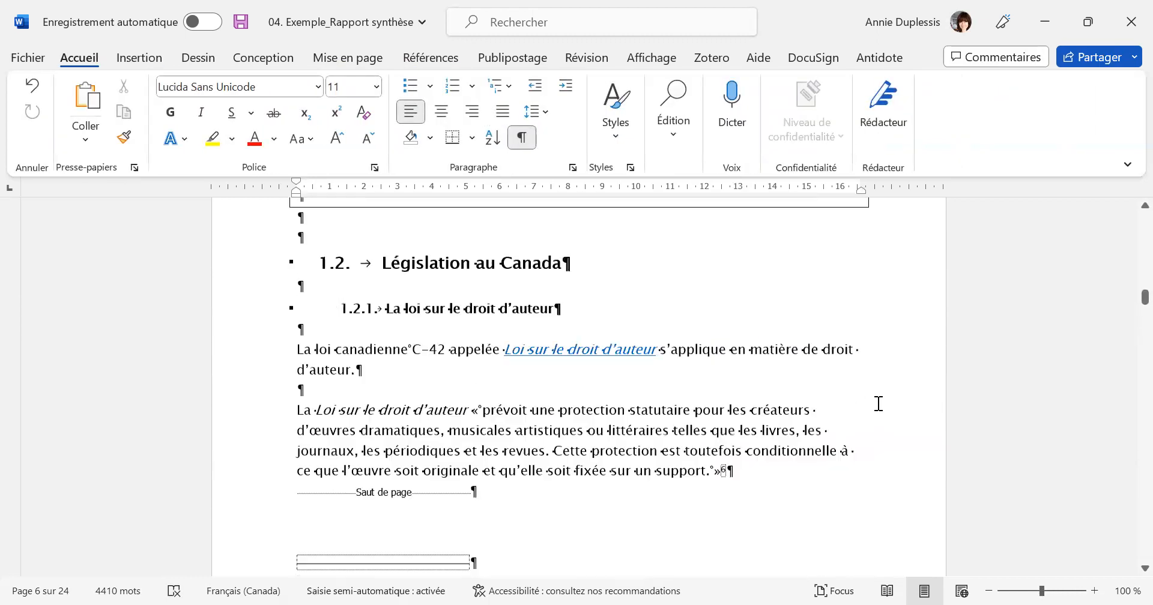
pyautogui.scroll(8, 879, 395)
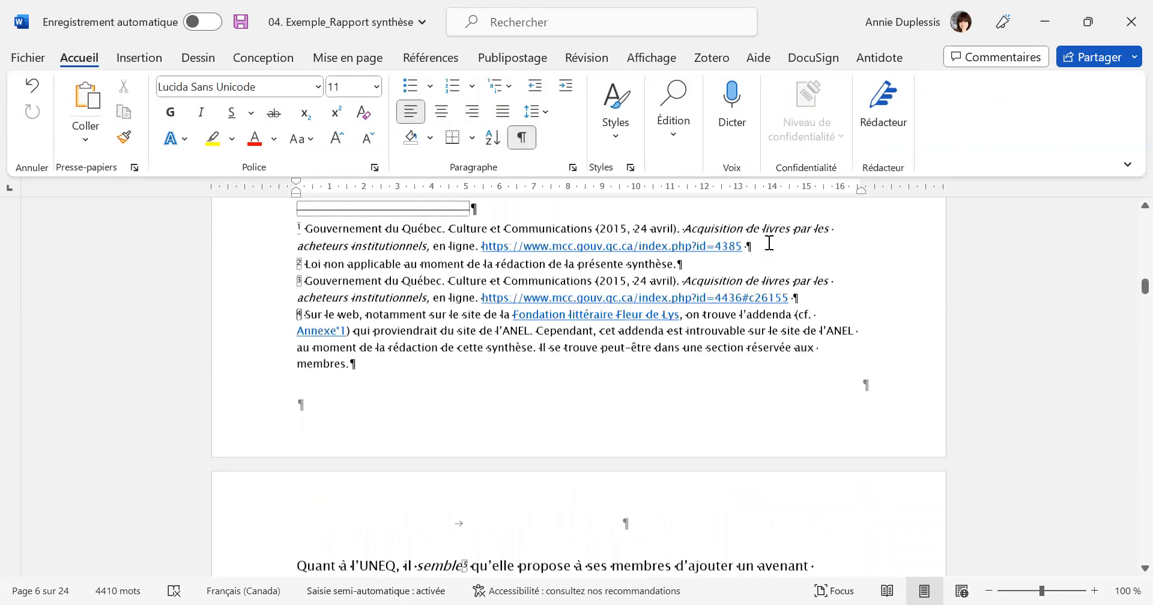
pyautogui.scroll(15, 1006, 532)
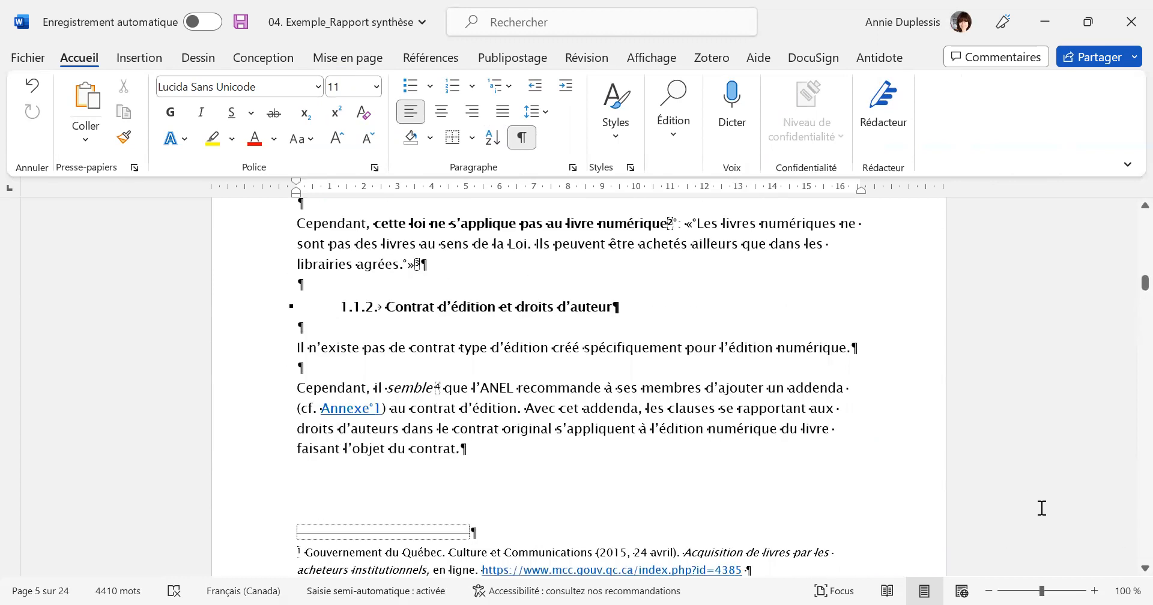
pyautogui.scroll(3, 1051, 473)
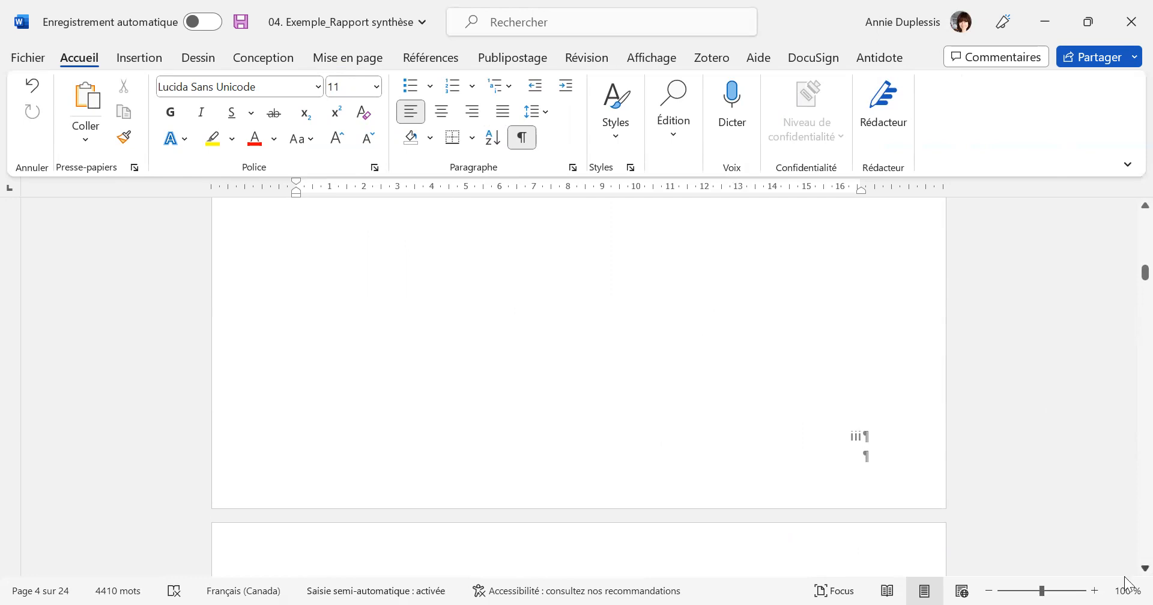
pyautogui.scroll(3, 1124, 455)
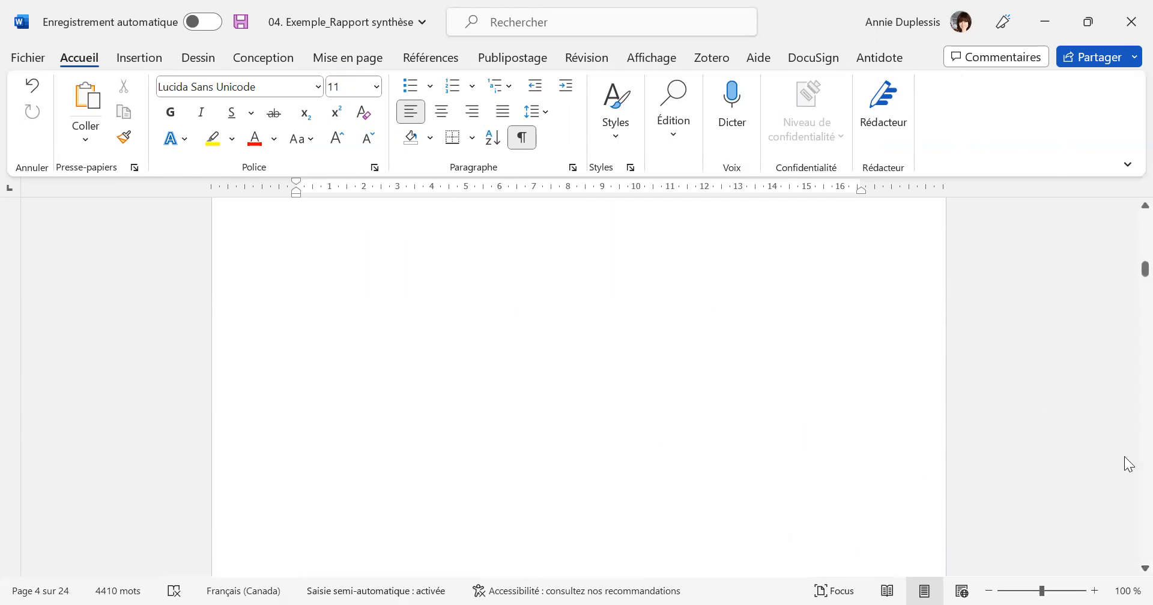
pyautogui.scroll(10, 1126, 463)
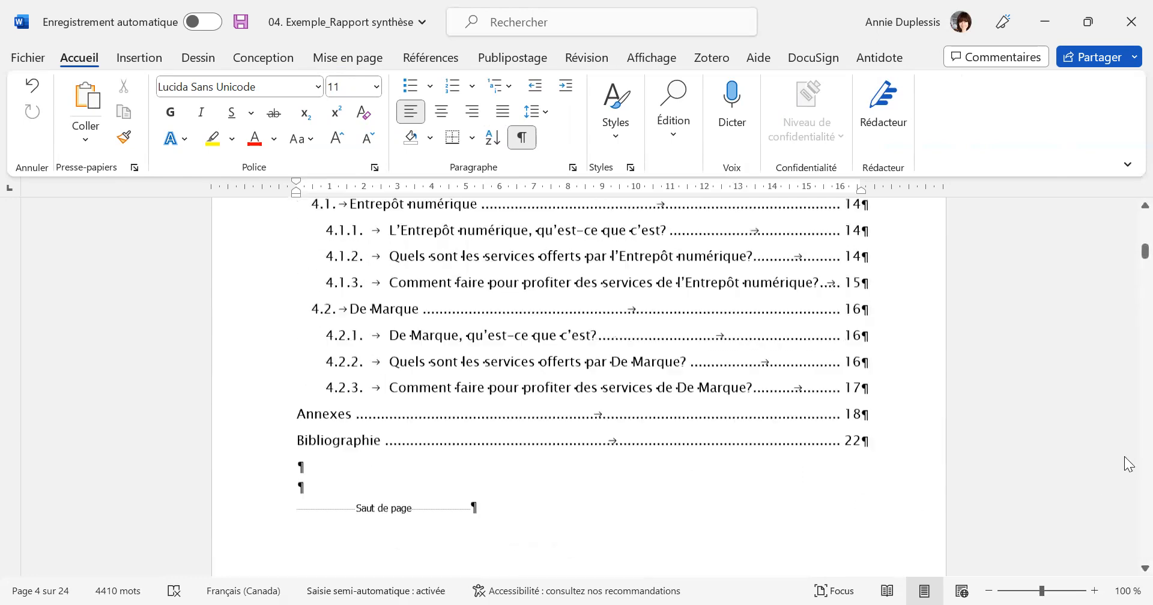
pyautogui.scroll(10, 1120, 486)
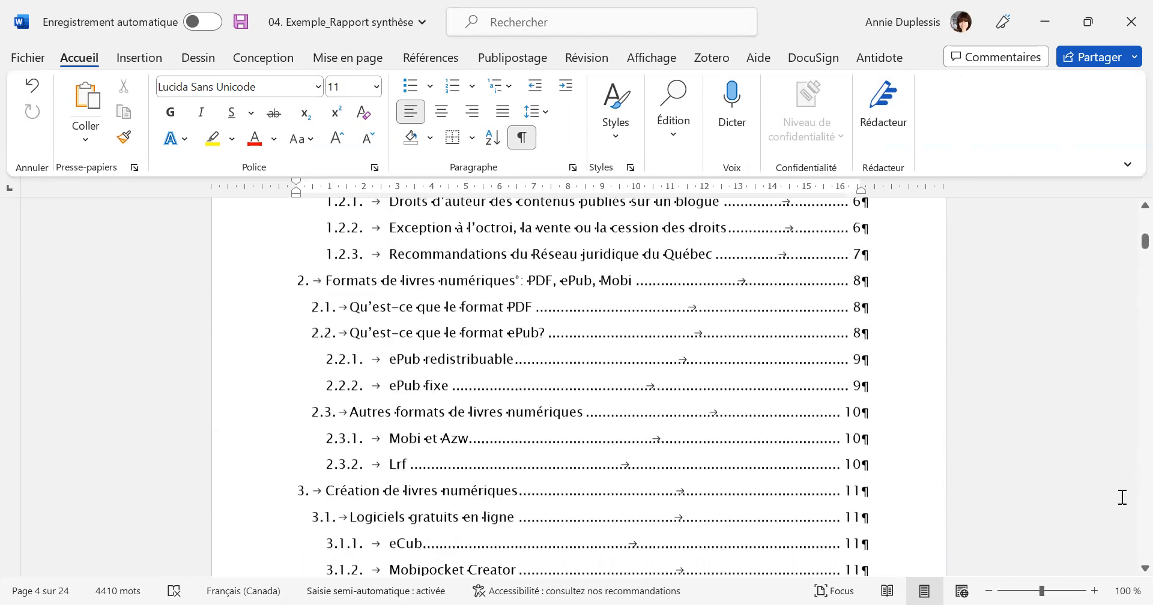
pyautogui.scroll(10, 1094, 475)
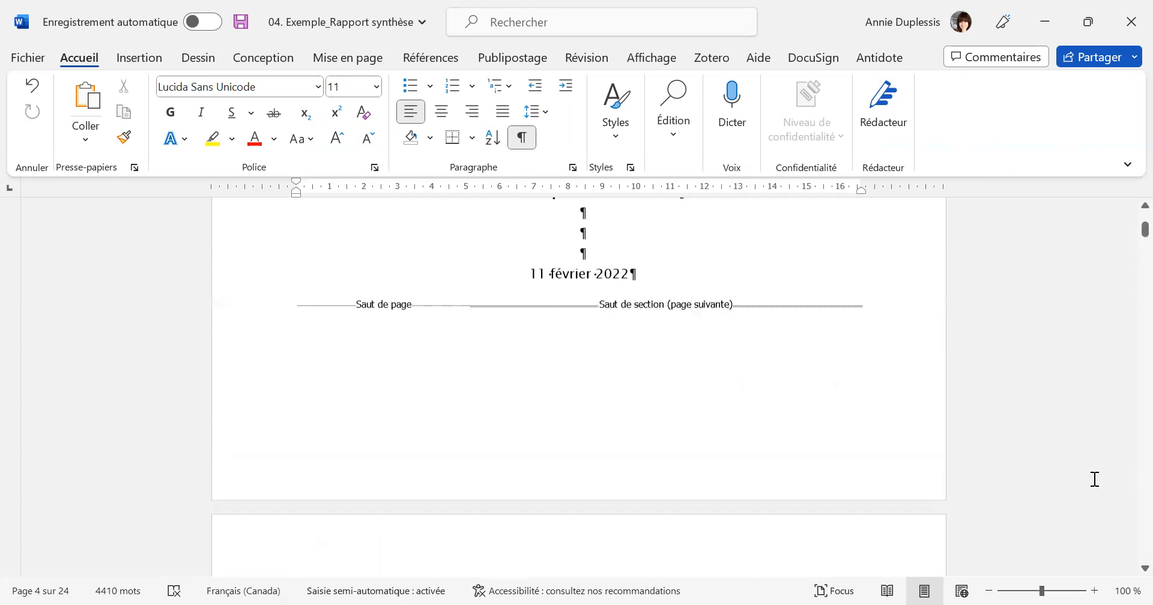